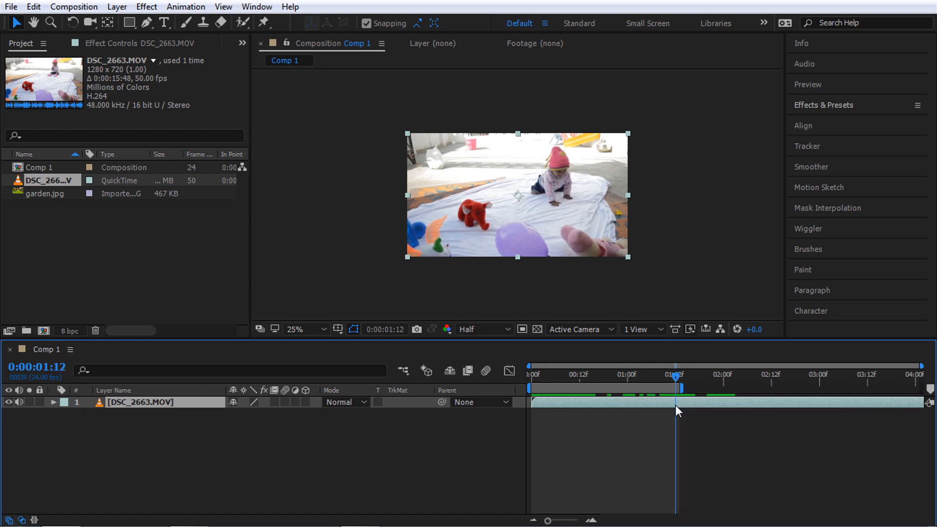
Trim Comp 1 to its work area (0:00:01:13) and zoom the view to 50%
right_click(666, 389)
click(706, 423)
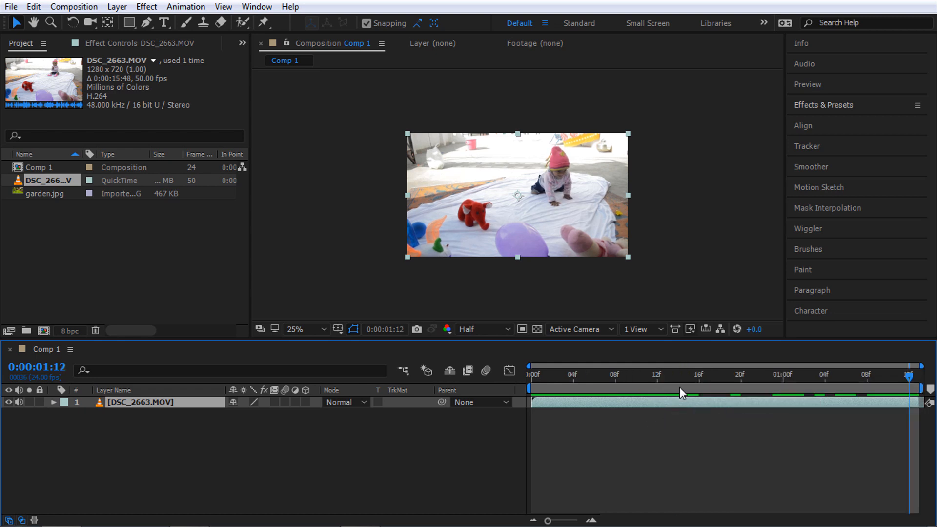
drag(687, 374, 551, 398)
key(period)
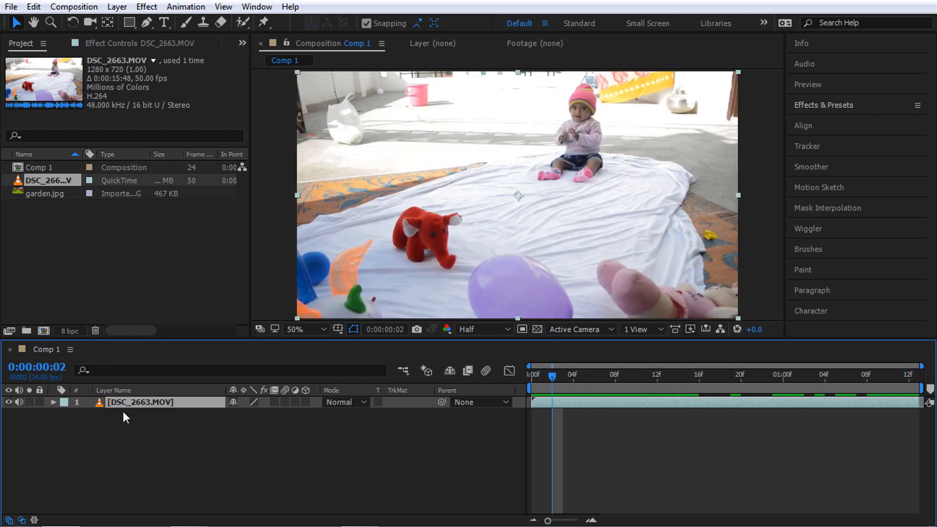
Check the Comp 1 and DSC_2663.MOV details and select the clip layer
click(188, 180)
click(51, 167)
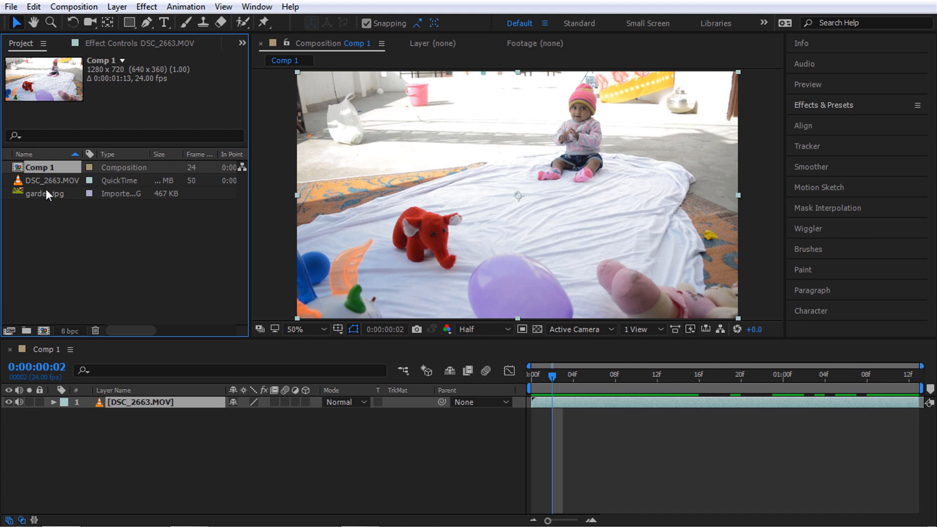
click(48, 181)
click(168, 405)
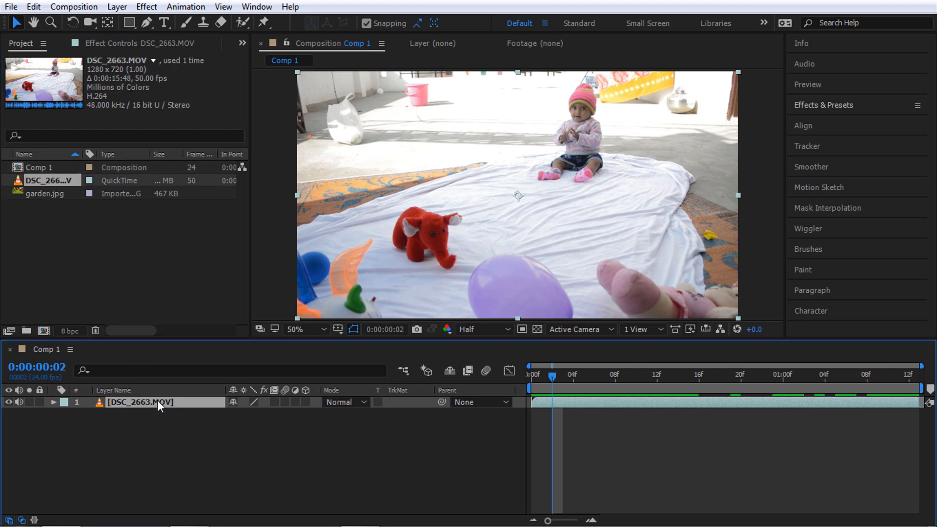
Keep the preview resolution at Half and choose the Roto Brush Tool
click(476, 328)
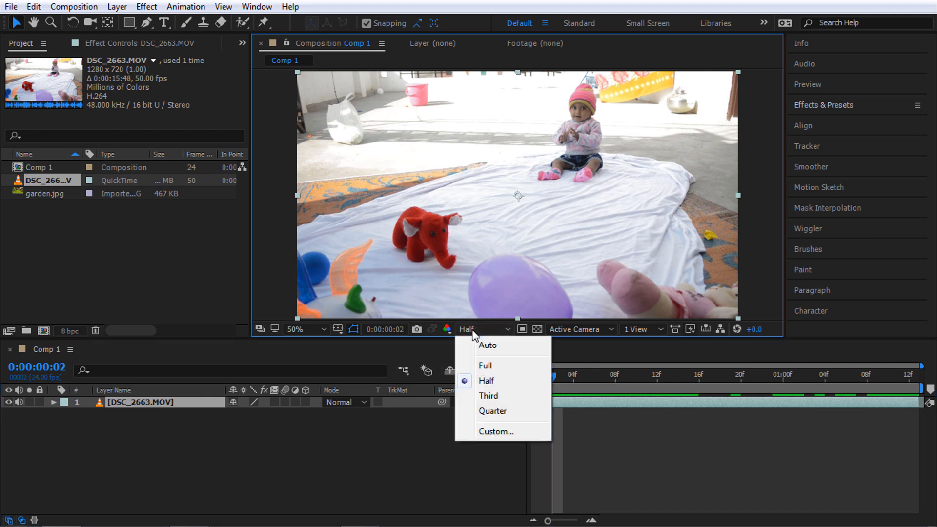
click(477, 382)
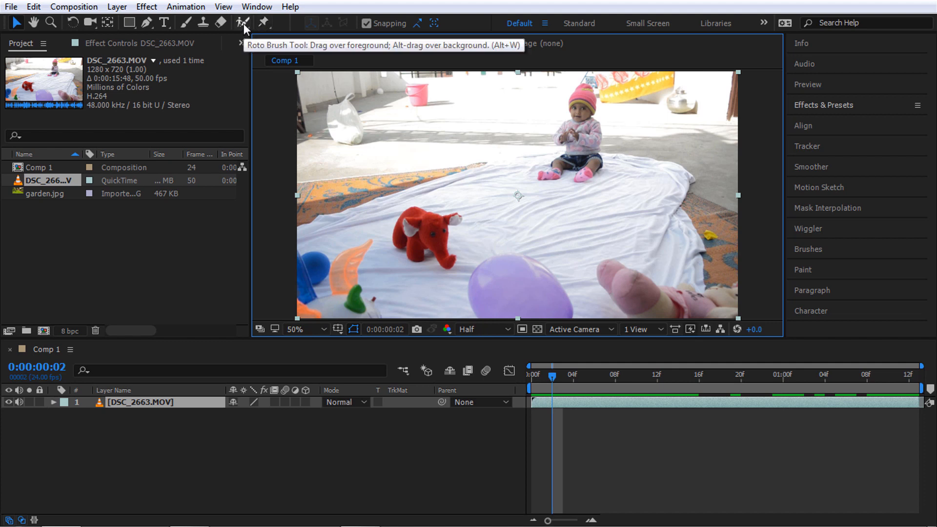
mouse_move(244, 22)
mouse_down()
mouse_move(286, 22)
mouse_move(300, 37)
mouse_move(324, 29)
mouse_move(291, 22)
mouse_up()
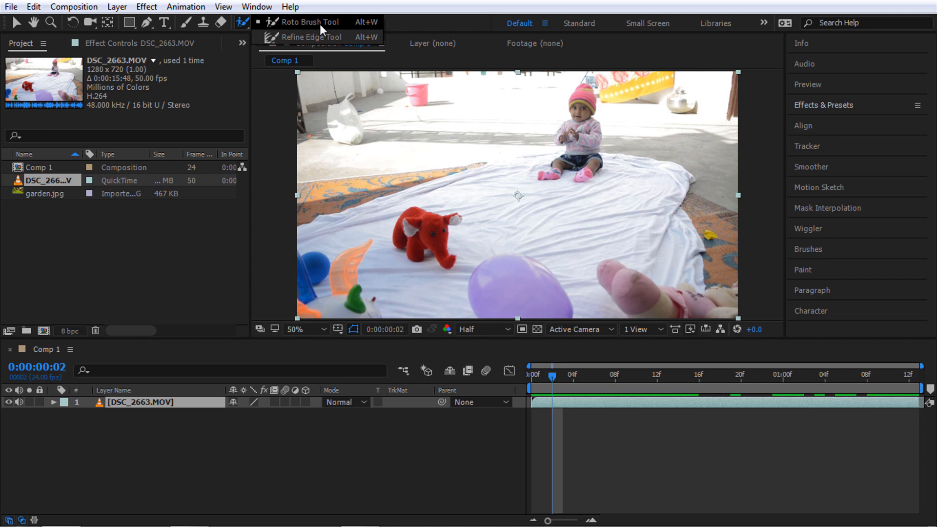
drag(320, 25, 320, 25)
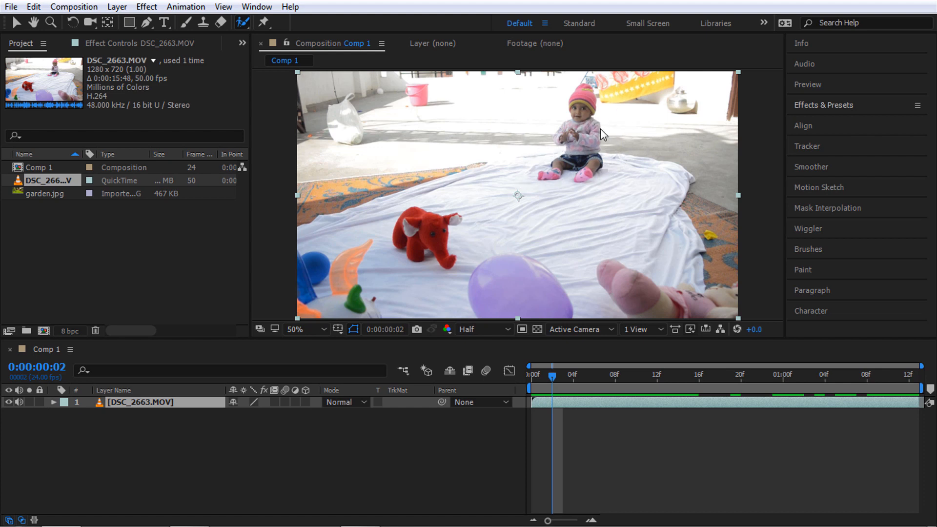
Open the clip's Layer panel, then set the composition preview resolution to Full
double_click(587, 128)
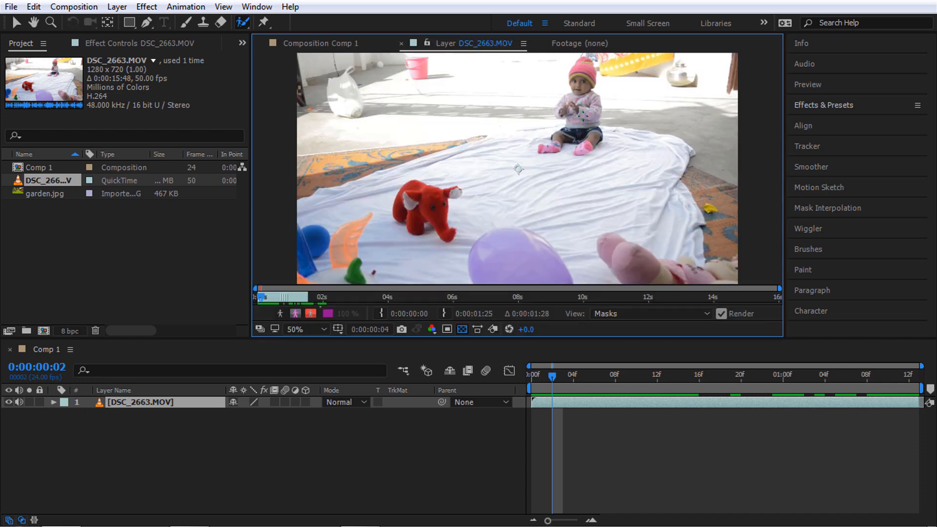
scroll(518, 168, up, 4)
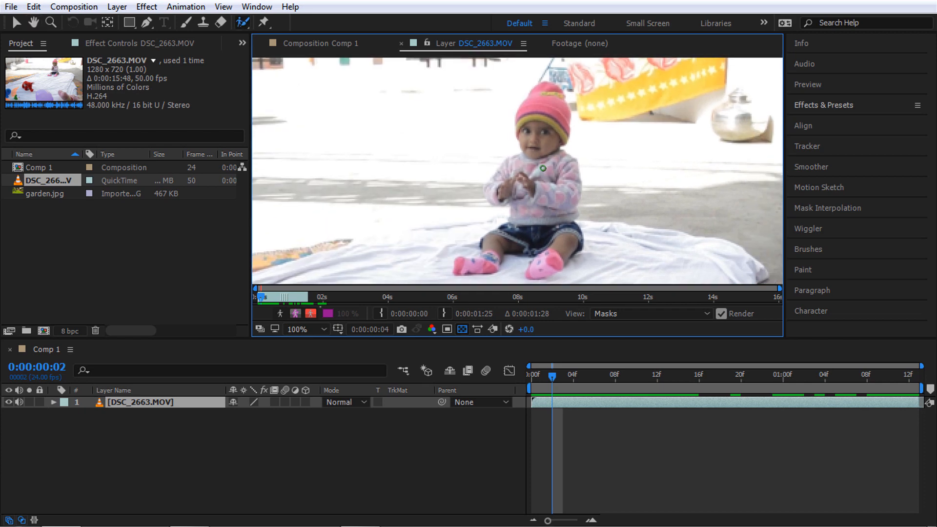
scroll(547, 163, down, 2)
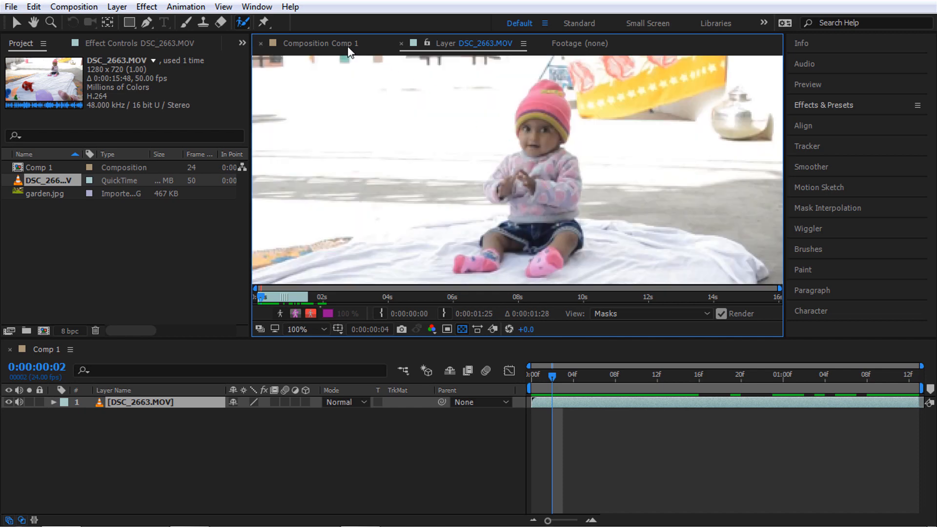
click(350, 45)
click(483, 325)
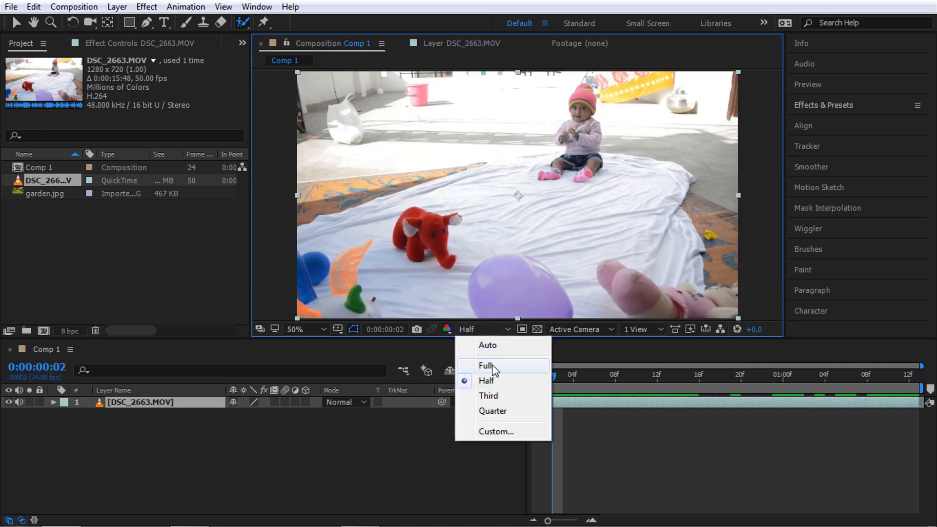
click(491, 365)
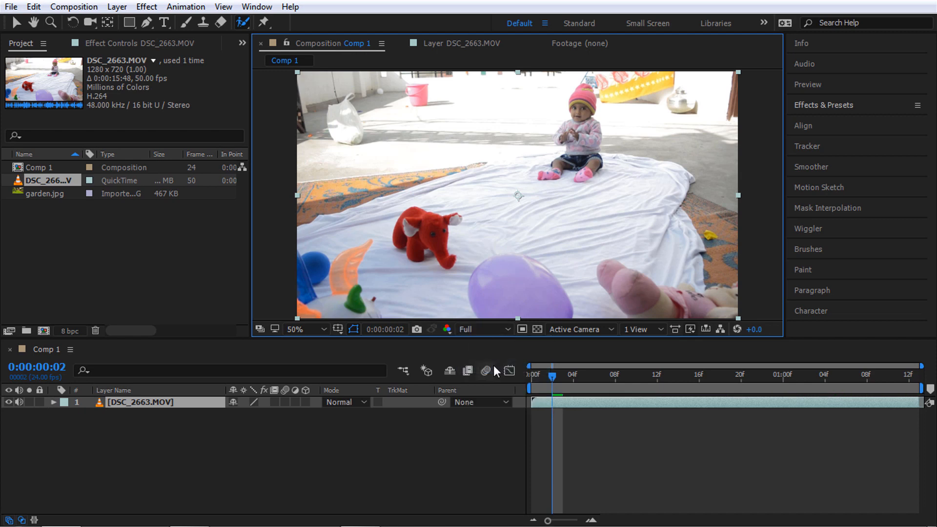
In the Layer panel, frame the baby and paint a foreground stroke down her hat
click(438, 45)
scroll(534, 157, up, 2)
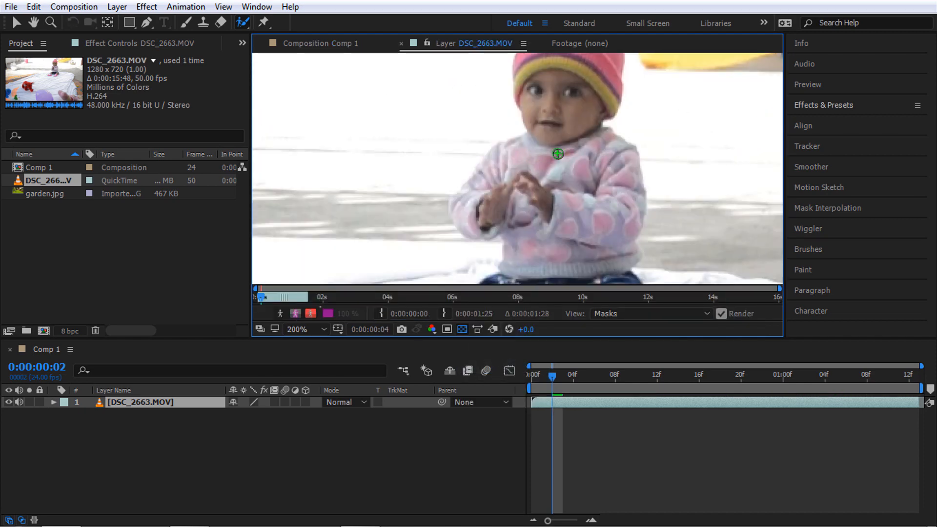
scroll(560, 154, down, 2)
drag(556, 204, 560, 171)
drag(548, 71, 553, 144)
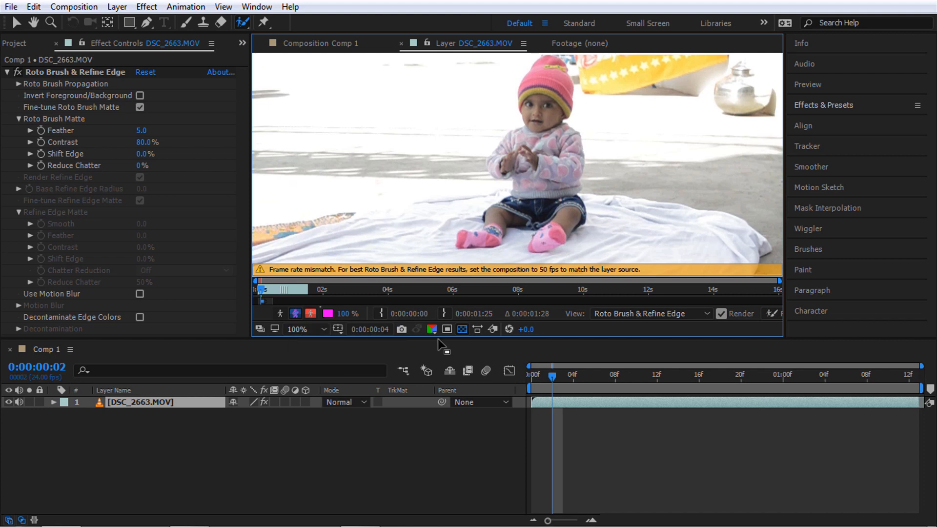
Delete the Roto Brush & Refine Edge effect and the DSC_2663.MOV layer from Comp 1
key(ctrl+z)
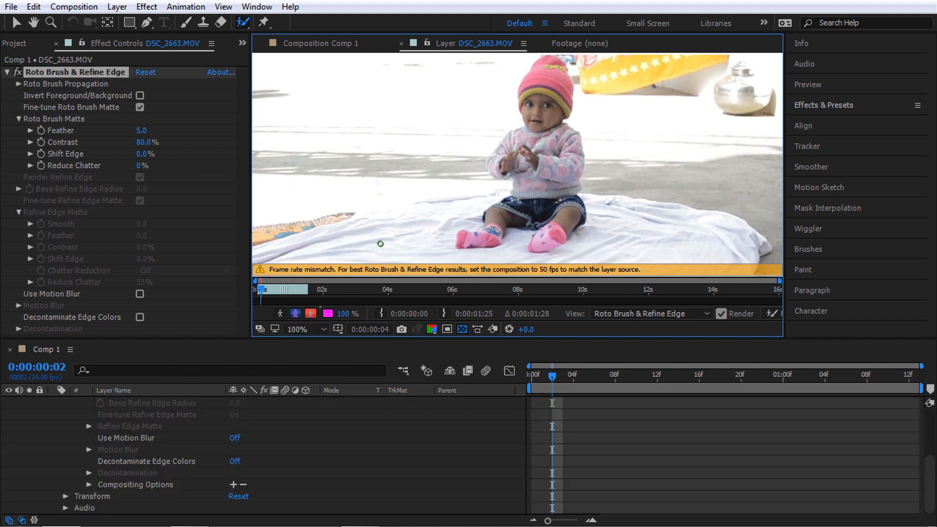
key(Delete)
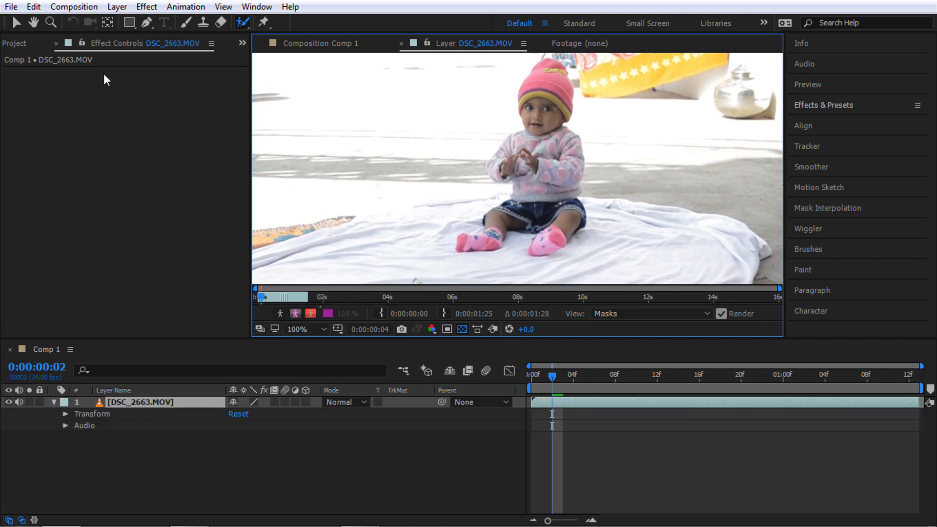
click(21, 45)
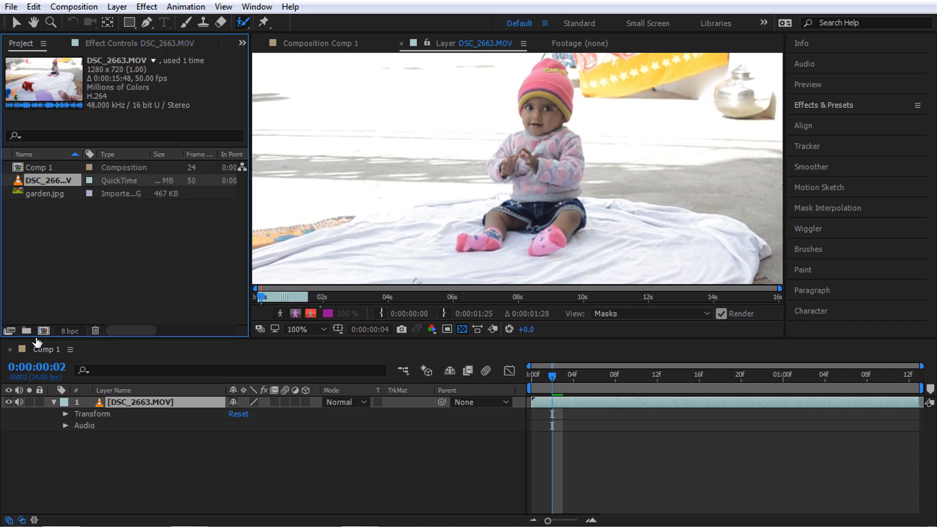
drag(166, 456, 214, 393)
key(Delete)
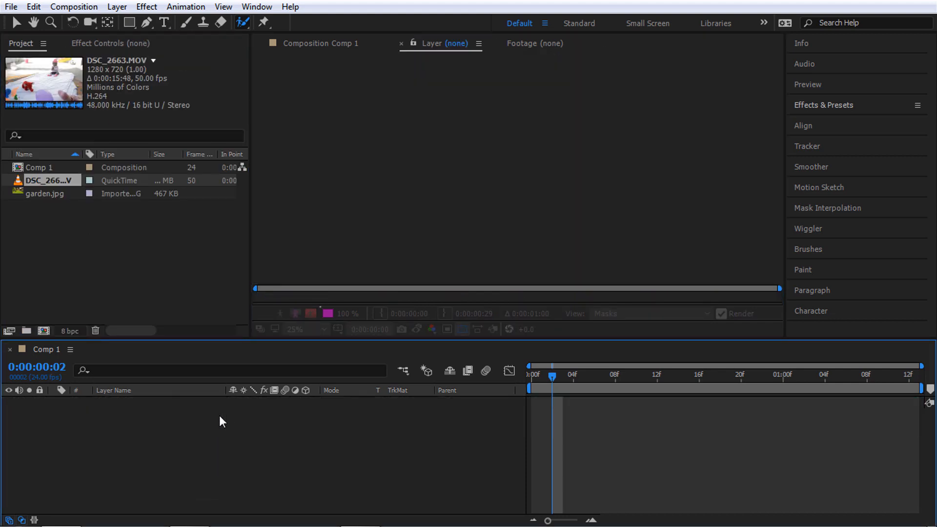
click(94, 210)
double_click(46, 171)
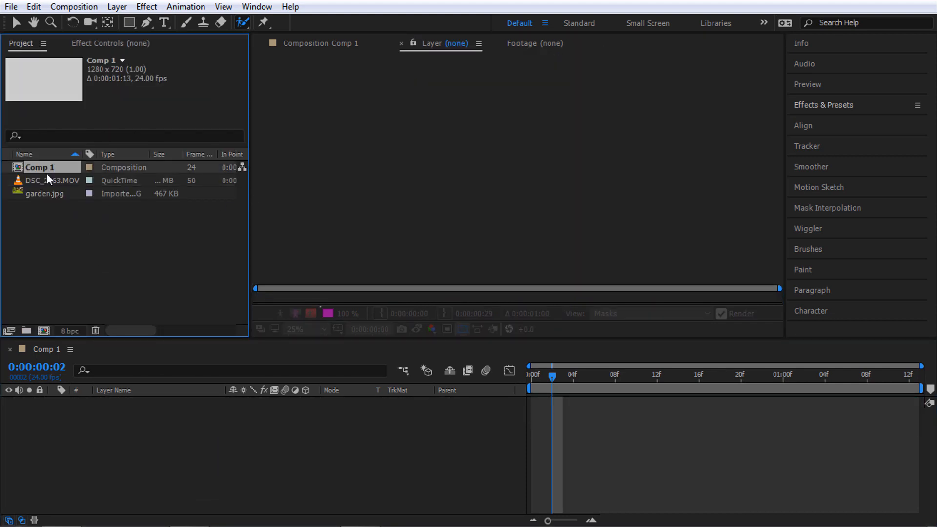
Change Comp 1's frame rate from 24 to 50 fps and add DSC_2663.MOV back as a layer
right_click(174, 431)
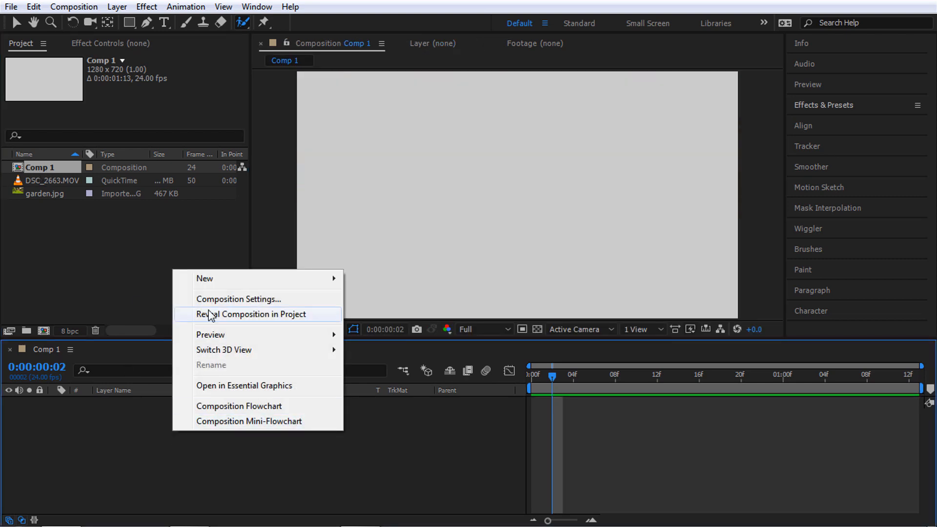
click(75, 180)
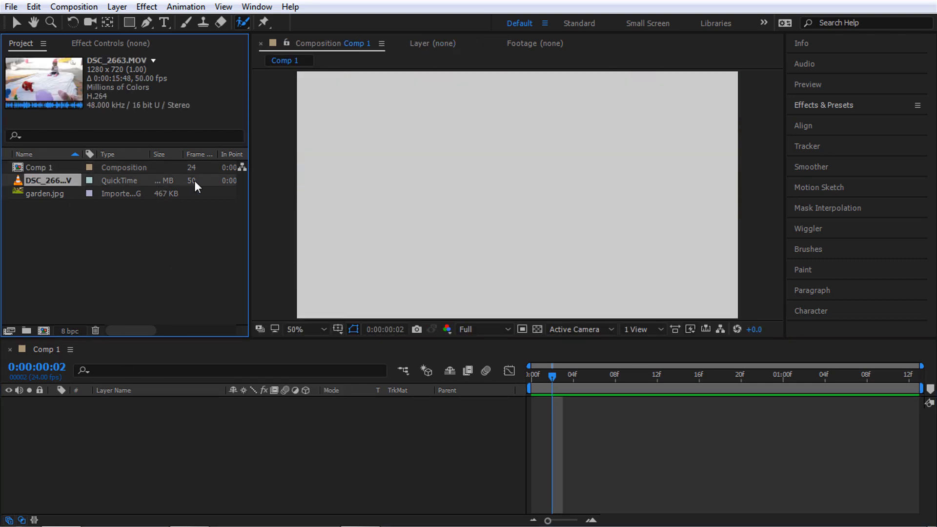
right_click(198, 454)
click(246, 321)
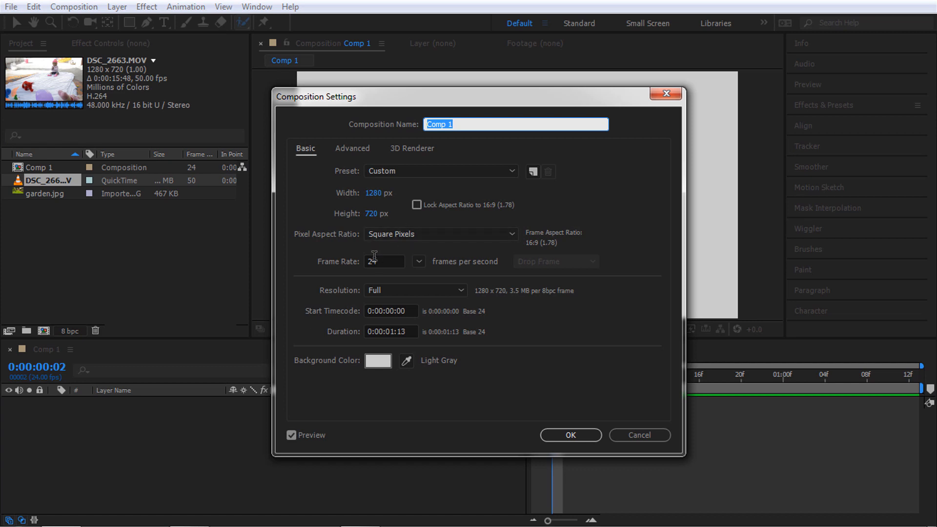
drag(384, 262, 317, 263)
text(50)
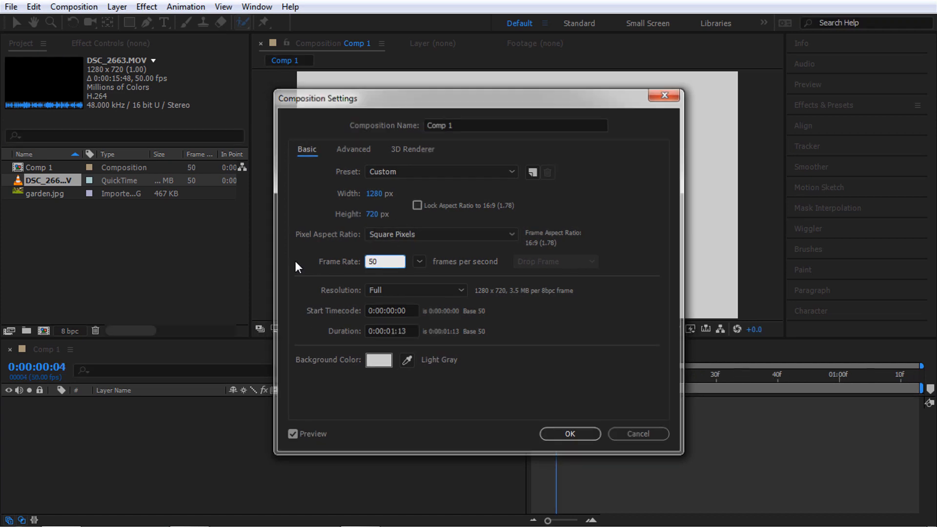
key(Return)
drag(49, 183, 204, 442)
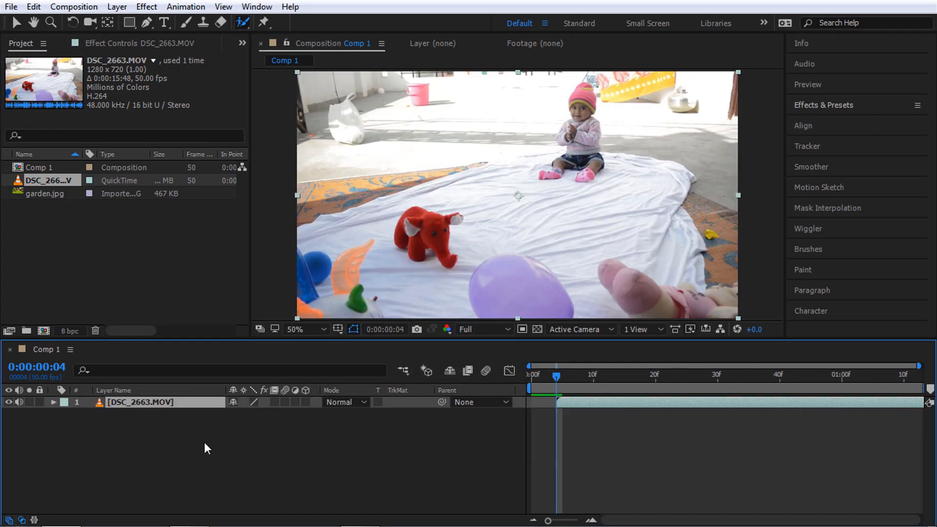
Return to the first frame at Full resolution and open the clip's Layer panel
drag(566, 371, 512, 385)
click(552, 413)
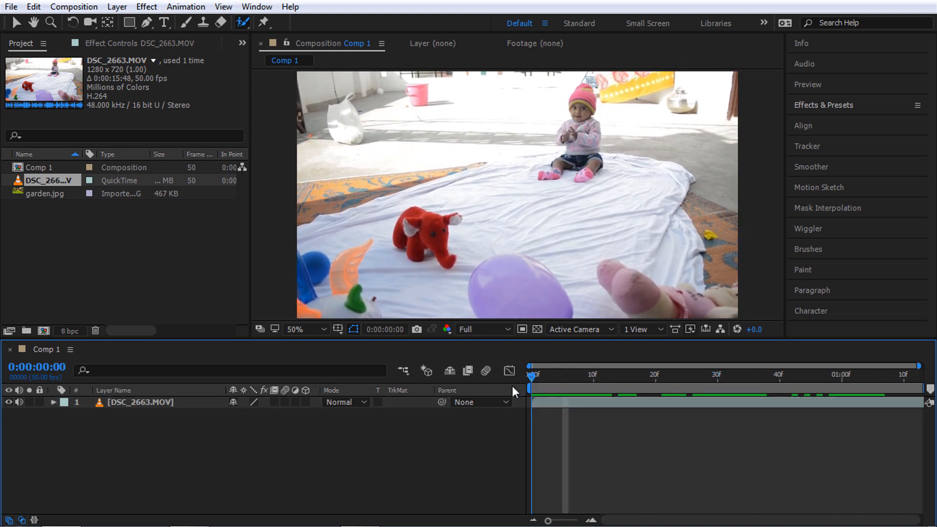
click(479, 326)
click(479, 326)
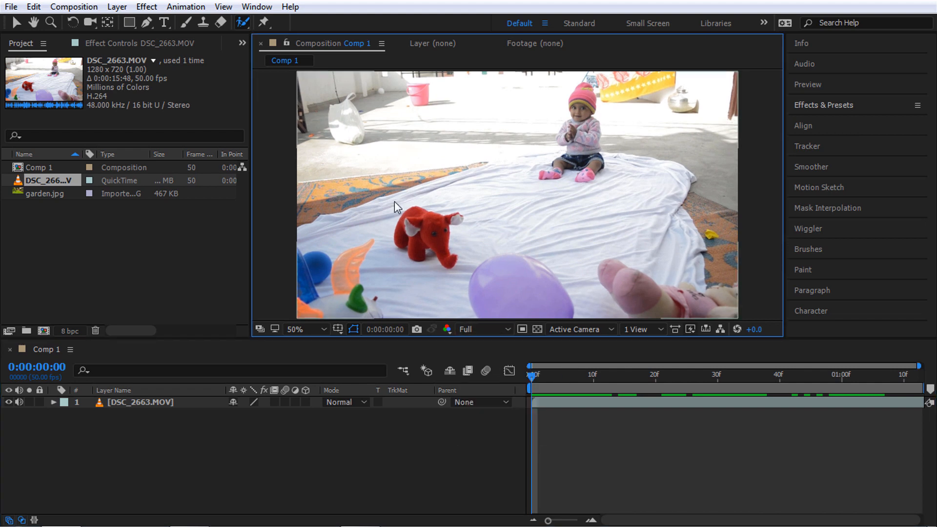
double_click(591, 136)
Resize the Roto Brush to about 66 px with the layer view at 100%
scroll(589, 169, up, 2)
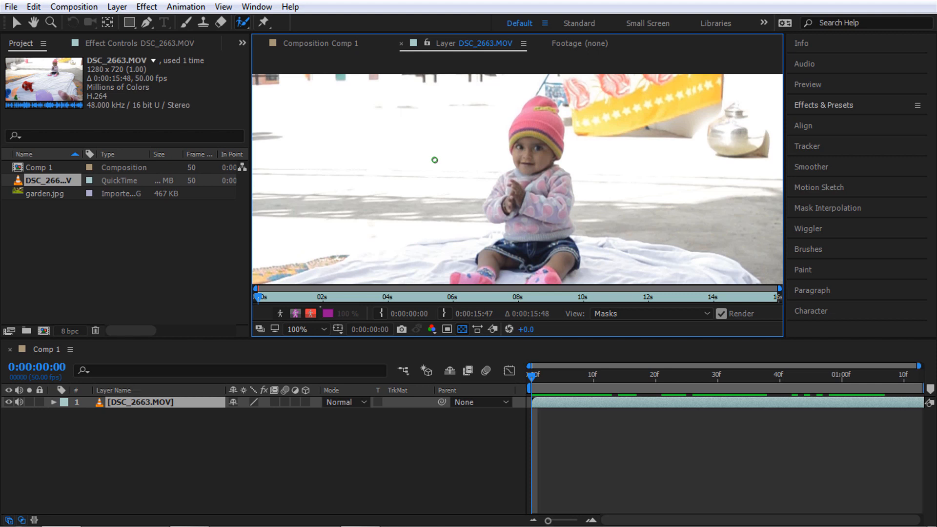
mouse_move(434, 160)
mouse_down()
mouse_move(476, 160)
mouse_move(436, 160)
mouse_move(451, 160)
mouse_up()
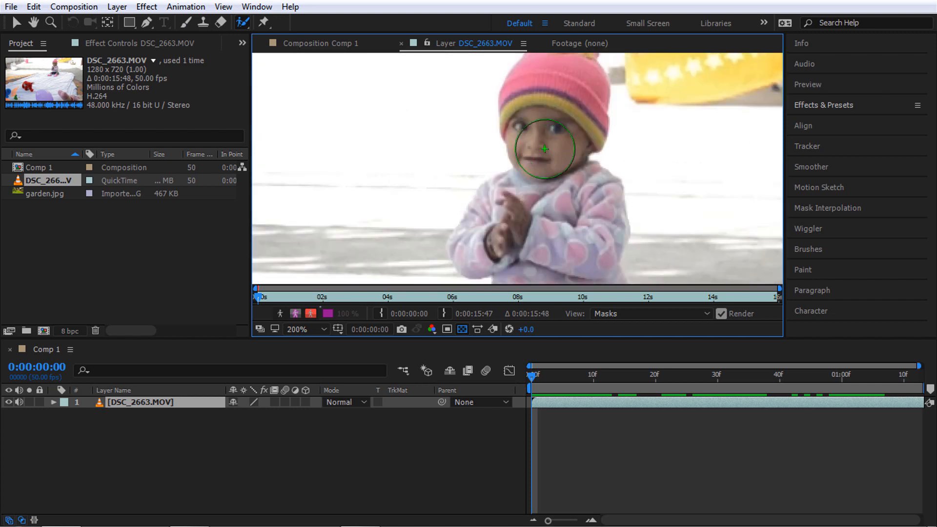
key(period)
key(comma)
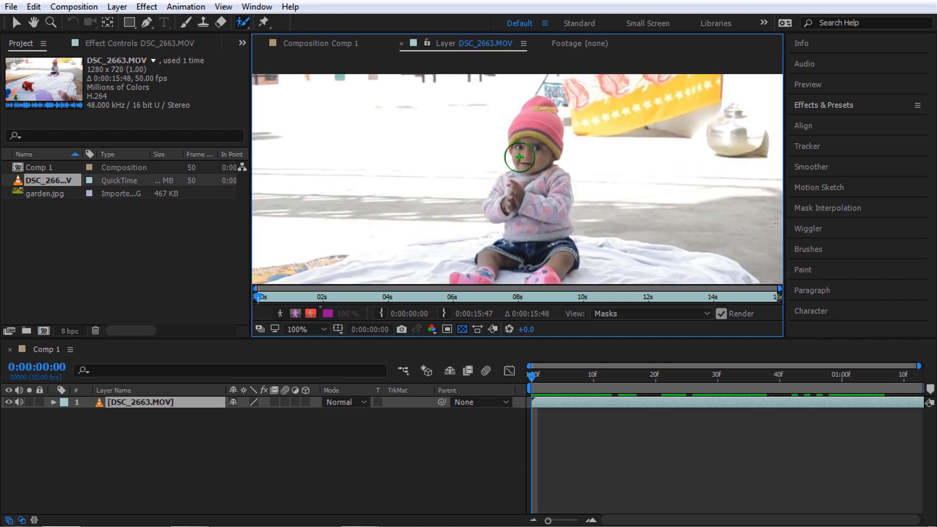
key(alt)
Paint a foreground Roto Brush stroke over the baby's hat
drag(513, 160, 448, 167)
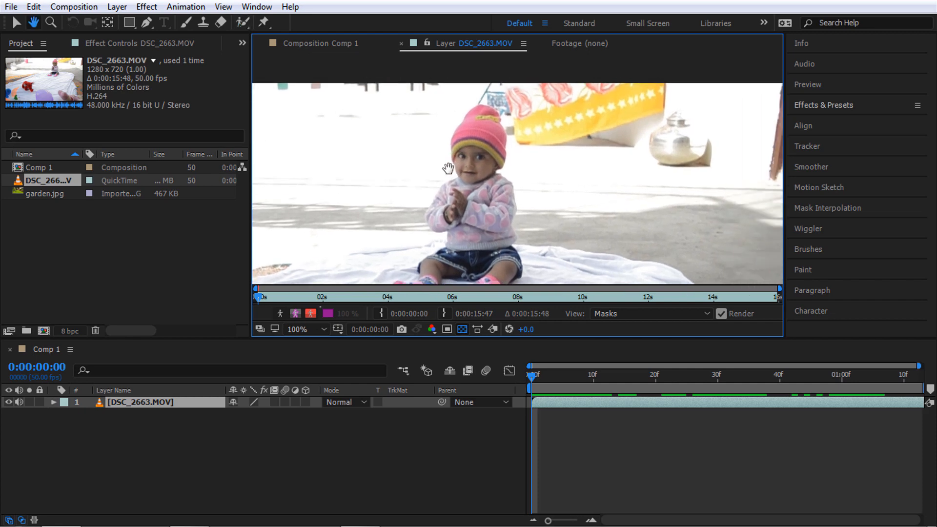
scroll(468, 174, up, 1)
scroll(465, 162, down, 1)
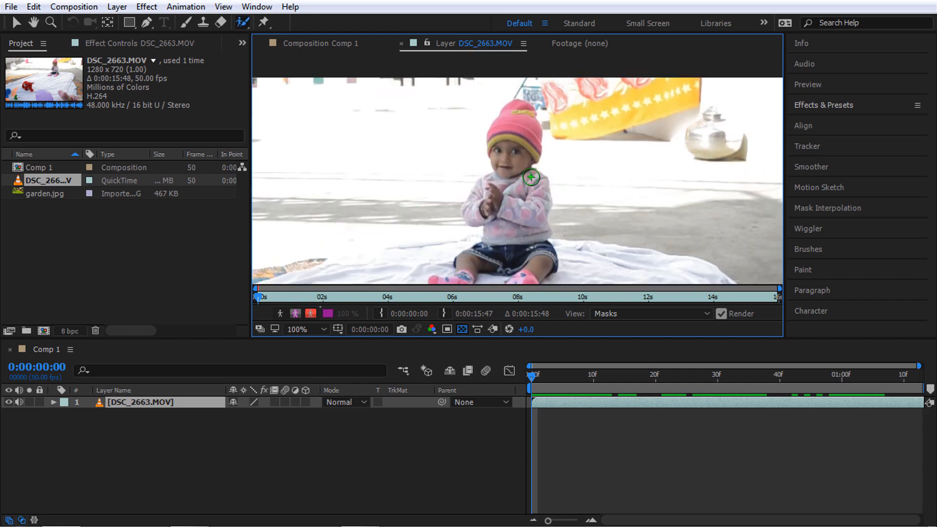
scroll(532, 173, up, 1)
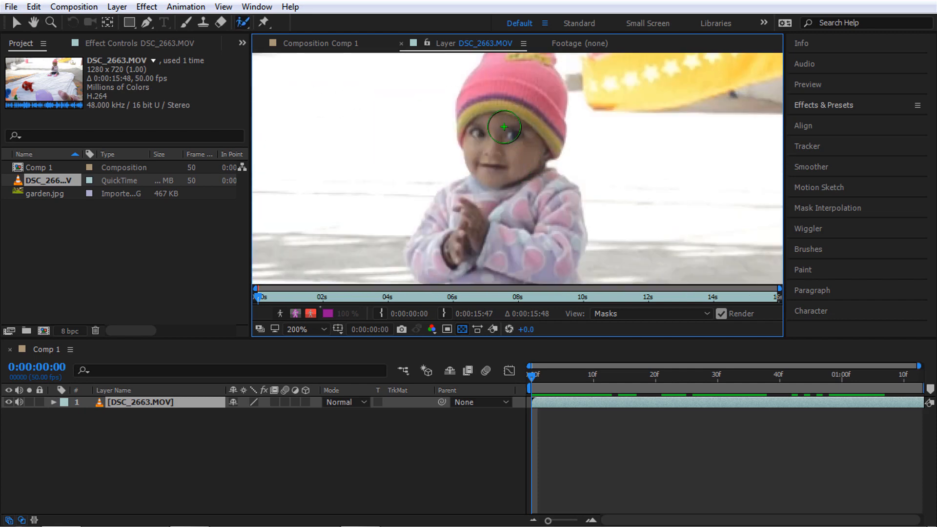
scroll(474, 153, down, 2)
scroll(528, 166, up, 2)
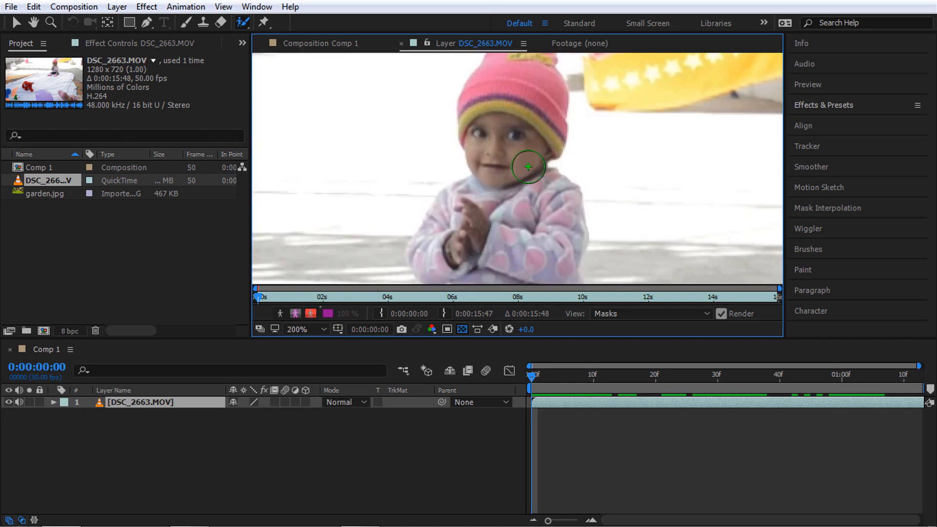
scroll(528, 167, down, 1)
mouse_move(520, 158)
mouse_down()
mouse_move(517, 113)
mouse_move(505, 146)
mouse_move(511, 195)
mouse_move(526, 201)
mouse_up()
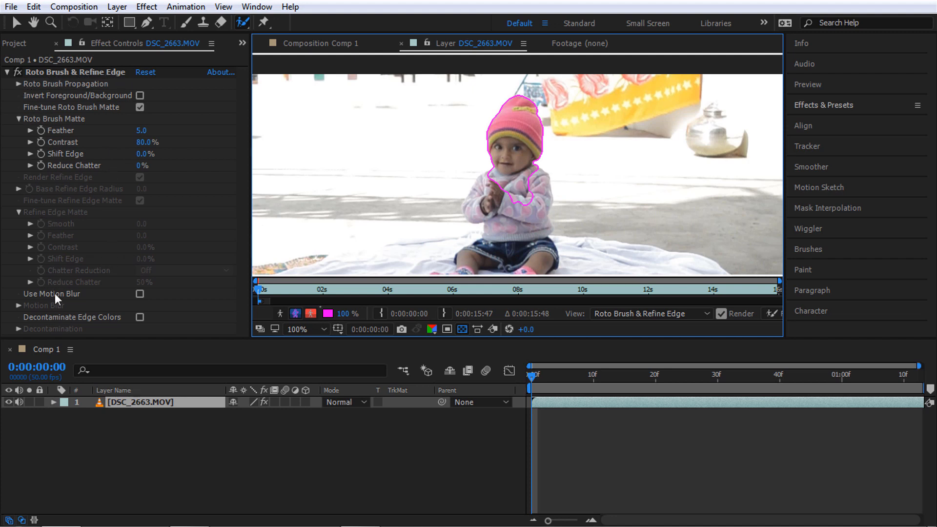
Expand the layer's Roto Brush & Refine Edge strokes and select Foreground 1
click(54, 402)
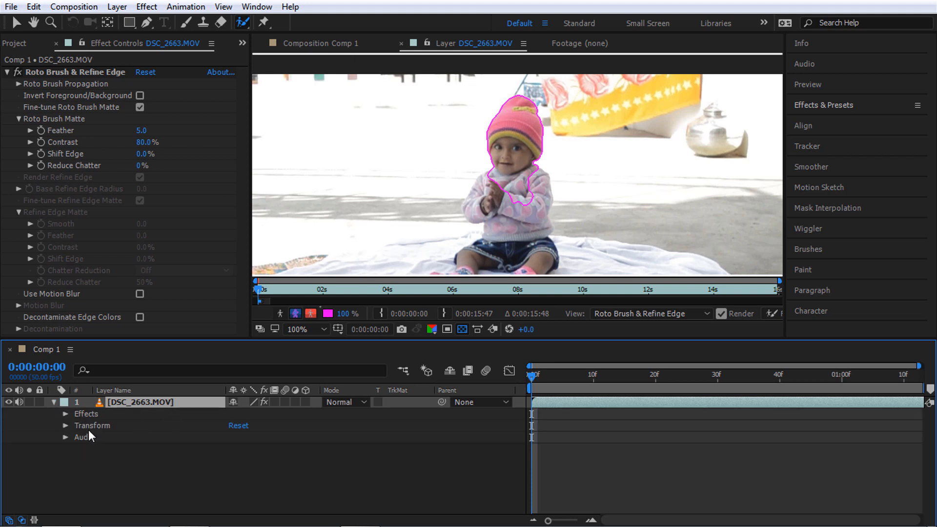
click(66, 413)
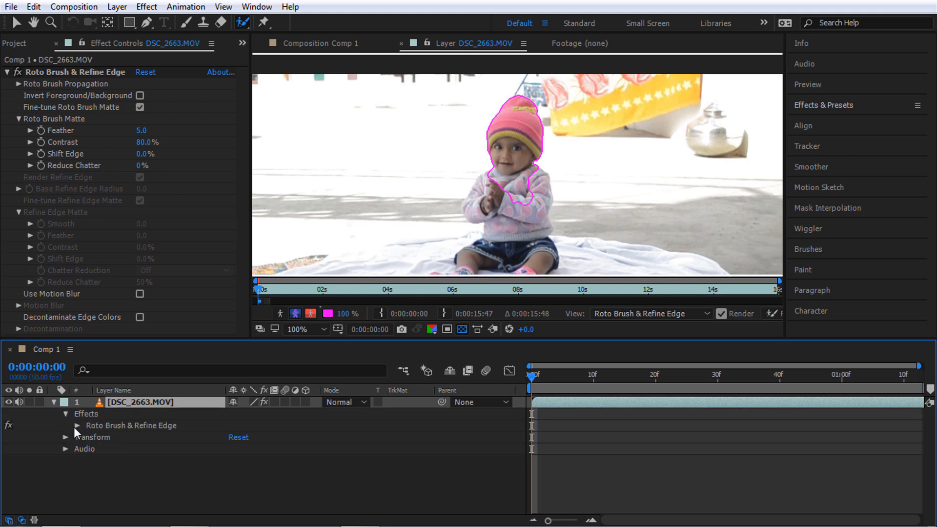
click(76, 425)
scroll(180, 425, down, 3)
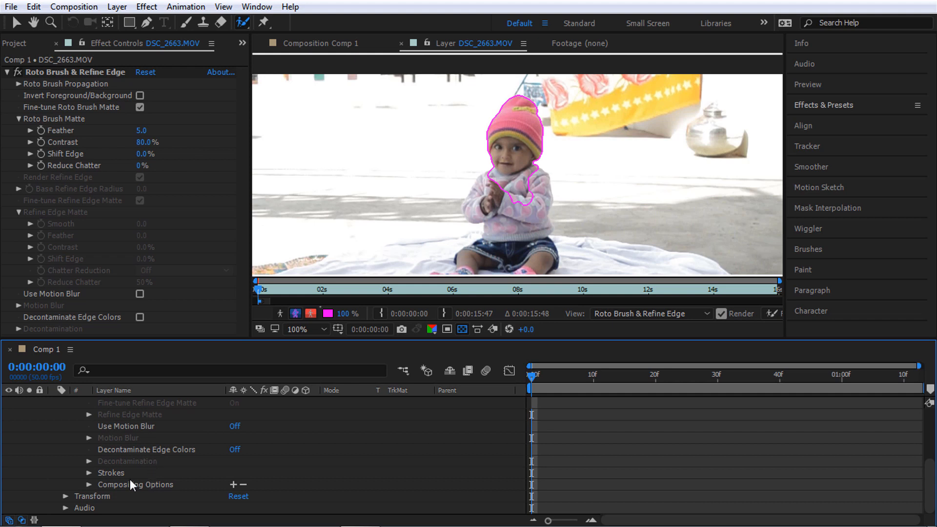
click(85, 471)
click(88, 473)
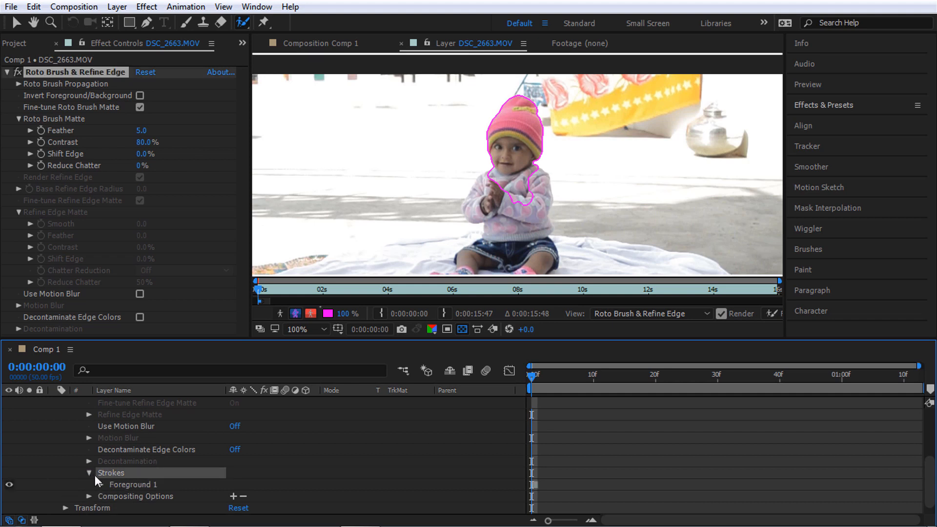
click(146, 472)
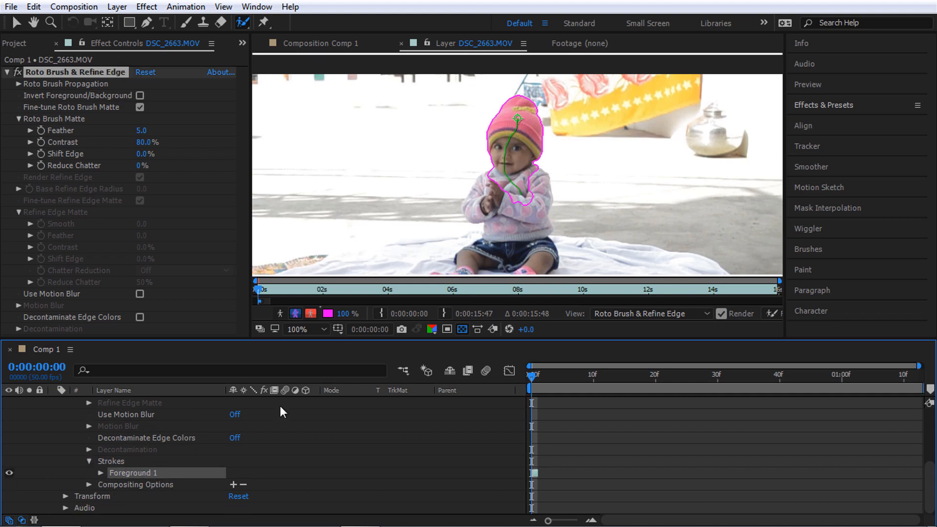
Extend the matte over the baby's torso, sweater and hands
drag(517, 198, 517, 225)
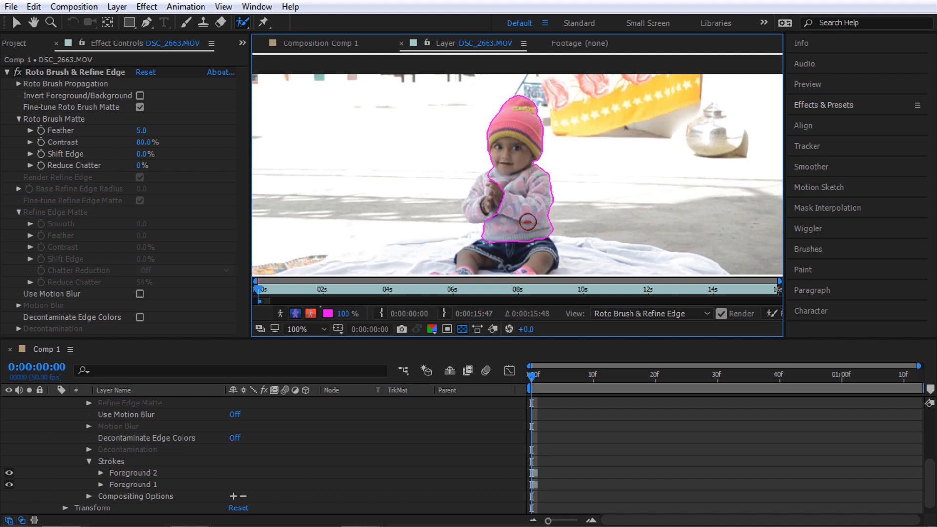
mouse_move(492, 204)
mouse_down()
mouse_move(491, 187)
mouse_move(488, 211)
mouse_up()
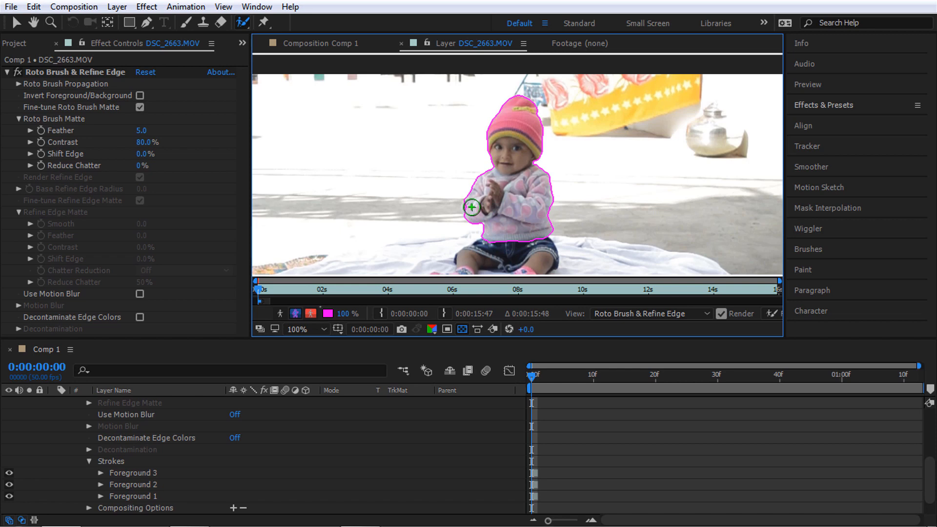
scroll(492, 196, up, 1)
drag(492, 195, 516, 124)
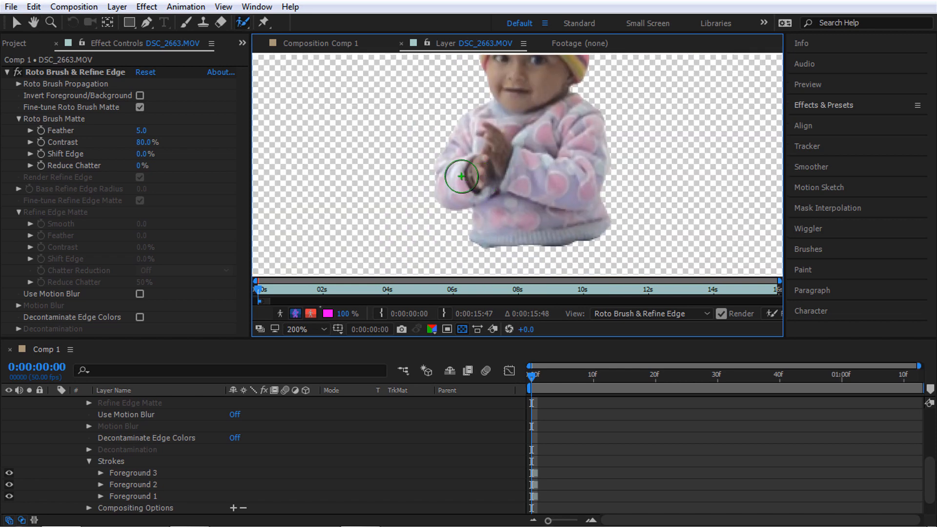
drag(456, 177, 451, 178)
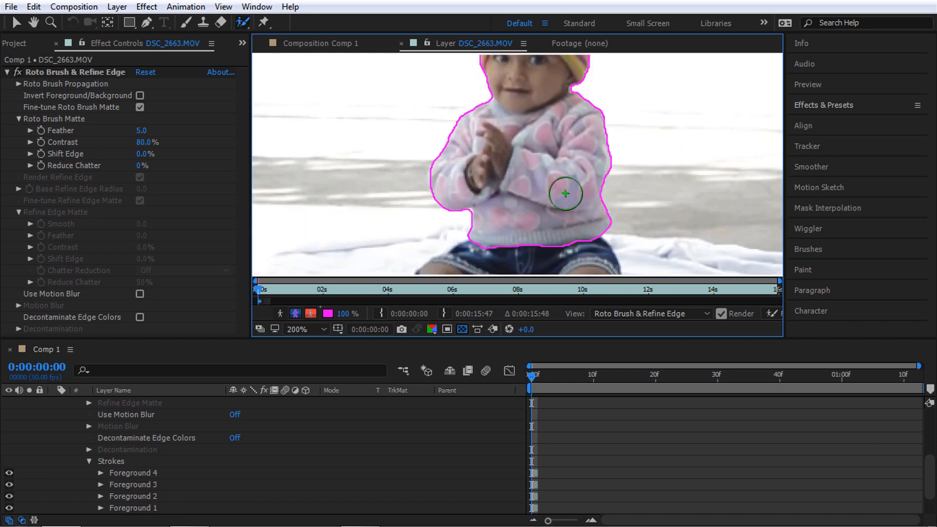
Extend the matte down the legs to the socks, over the shorts and left knee
mouse_move(540, 220)
mouse_down()
mouse_move(542, 128)
mouse_move(552, 162)
mouse_up()
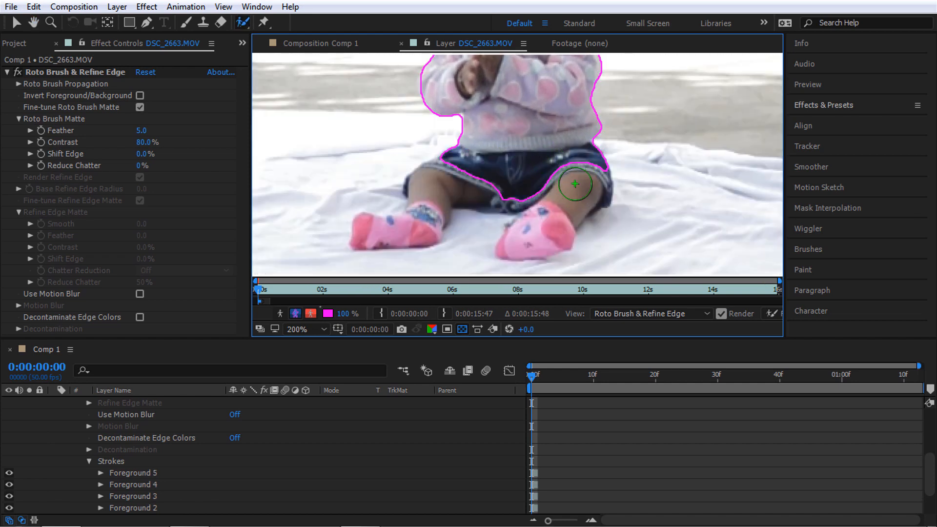
mouse_move(569, 186)
mouse_down()
mouse_move(542, 229)
mouse_move(546, 221)
mouse_up()
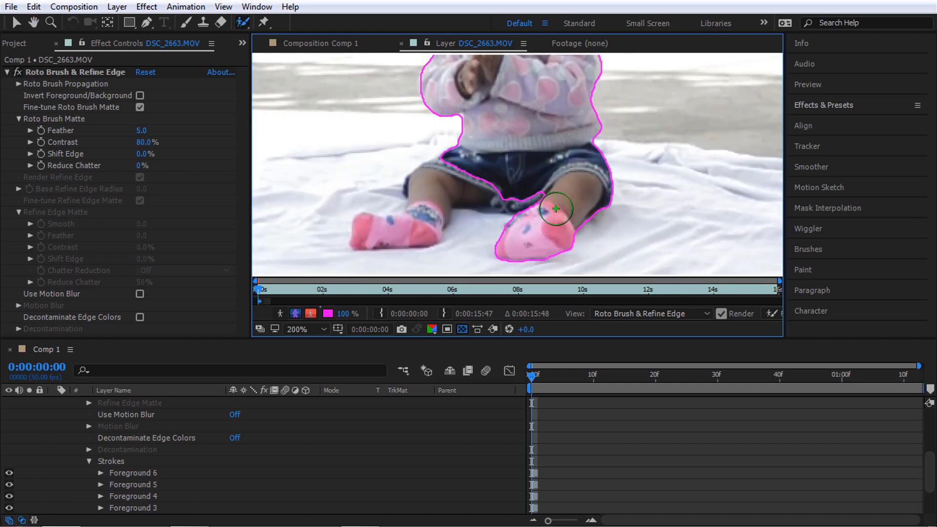
mouse_move(539, 188)
mouse_down()
mouse_move(460, 177)
mouse_move(439, 209)
mouse_move(421, 218)
mouse_up()
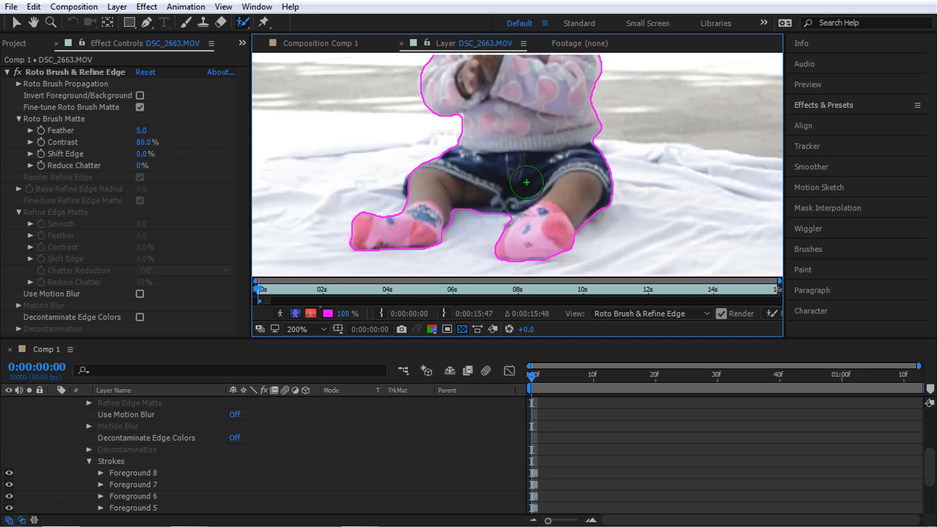
click(425, 187)
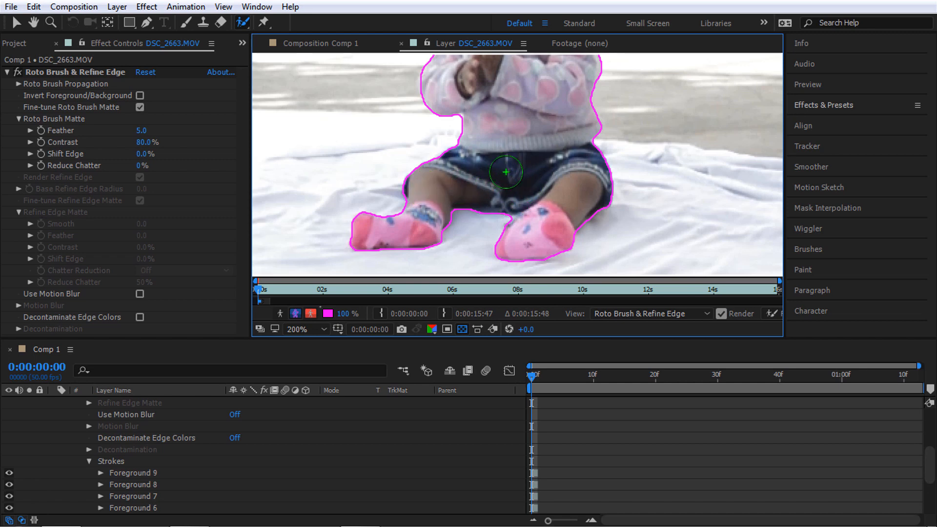
scroll(506, 172, down, 1)
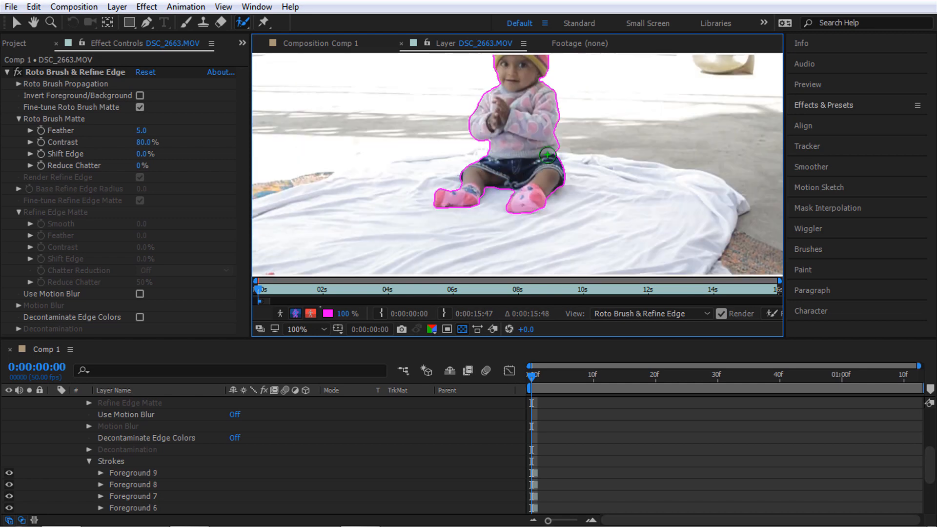
key(space)
On the second frame, add Foreground 10 at the child's left hand and maximize the Layer panel
drag(532, 148, 522, 196)
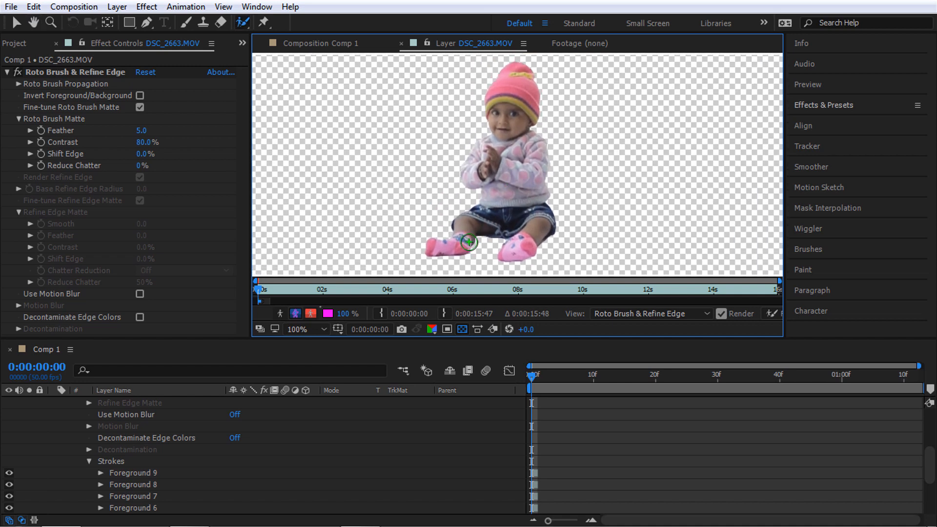
key(Page_Down)
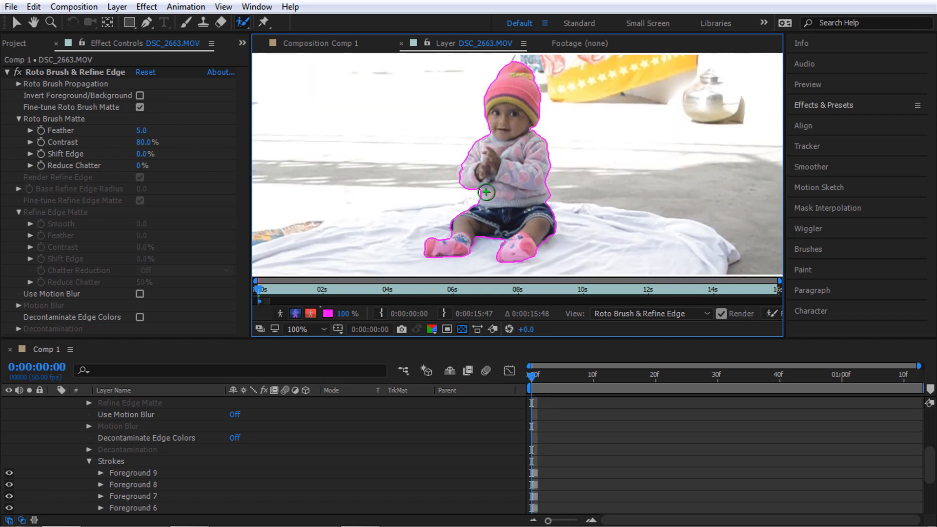
click(468, 173)
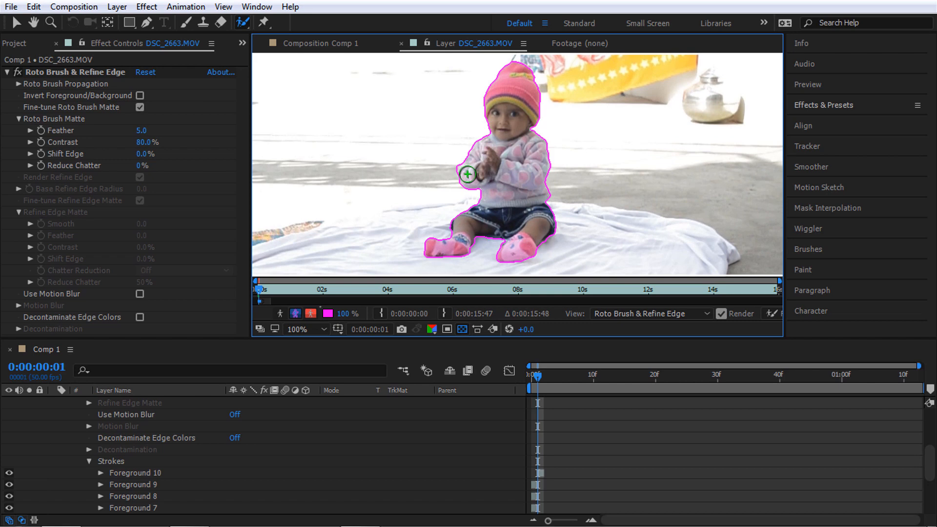
key(grave)
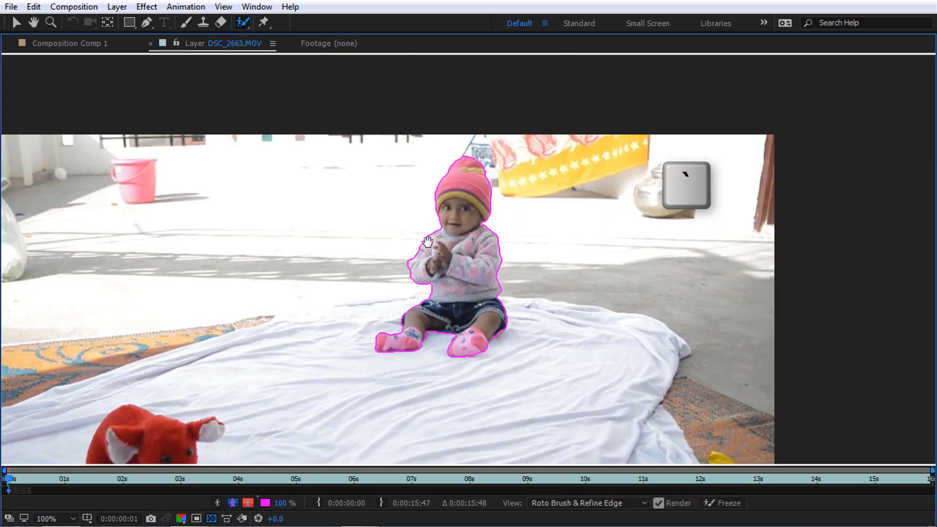
Zoom to 200% and pan around the baby's waist and legs to inspect the outline
key(space)
drag(419, 245, 481, 174)
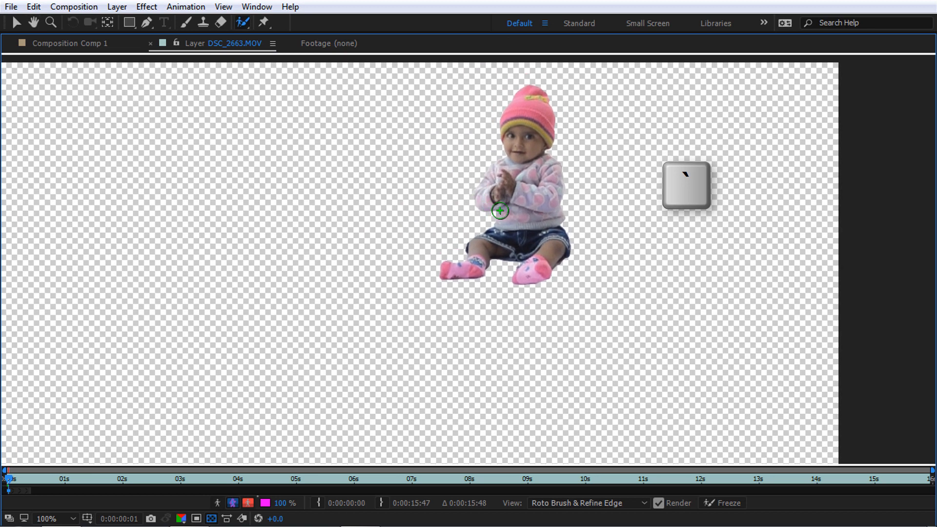
key(grave)
key(grave)
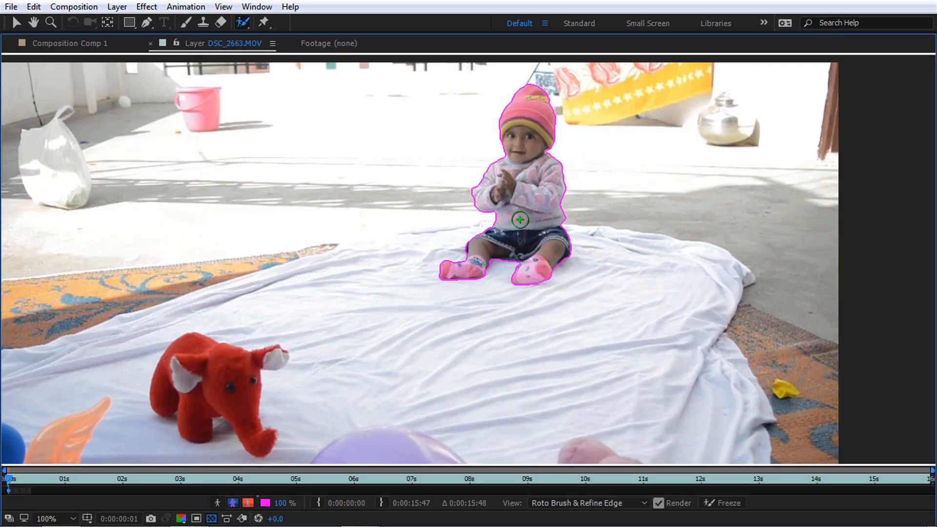
key(period)
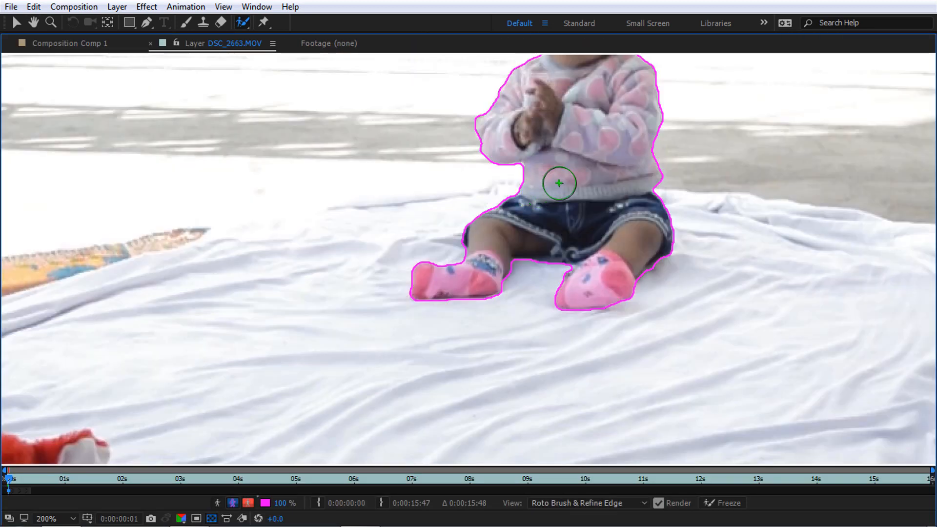
key(space)
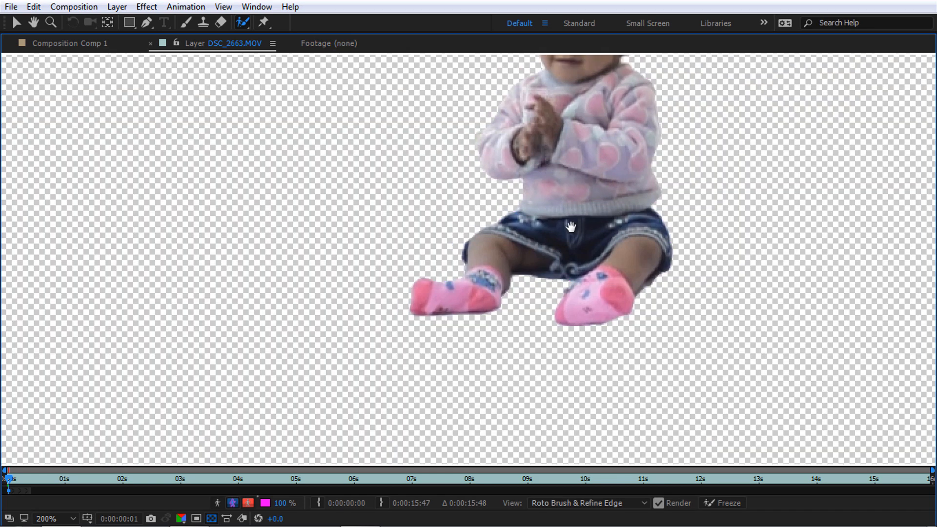
mouse_move(570, 187)
mouse_down()
mouse_move(555, 256)
mouse_move(544, 249)
mouse_move(542, 209)
mouse_up()
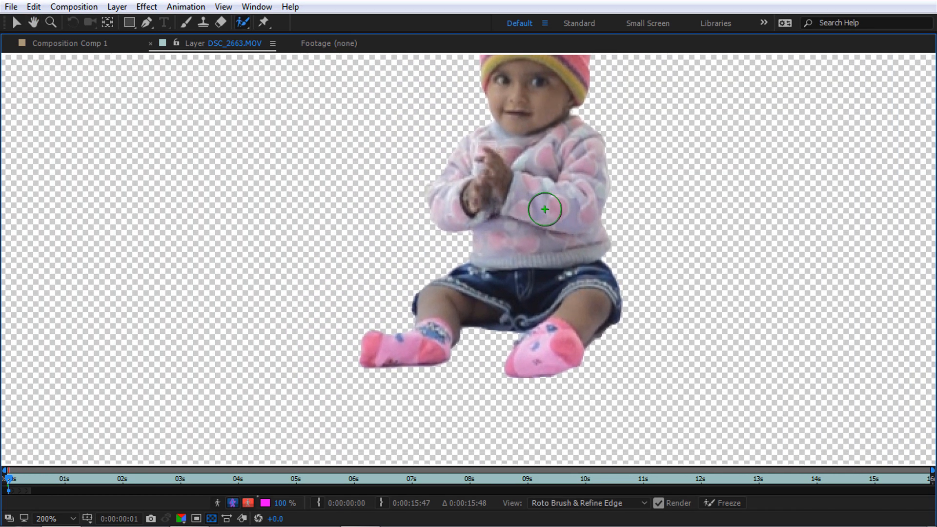
scroll(527, 184, down, 2)
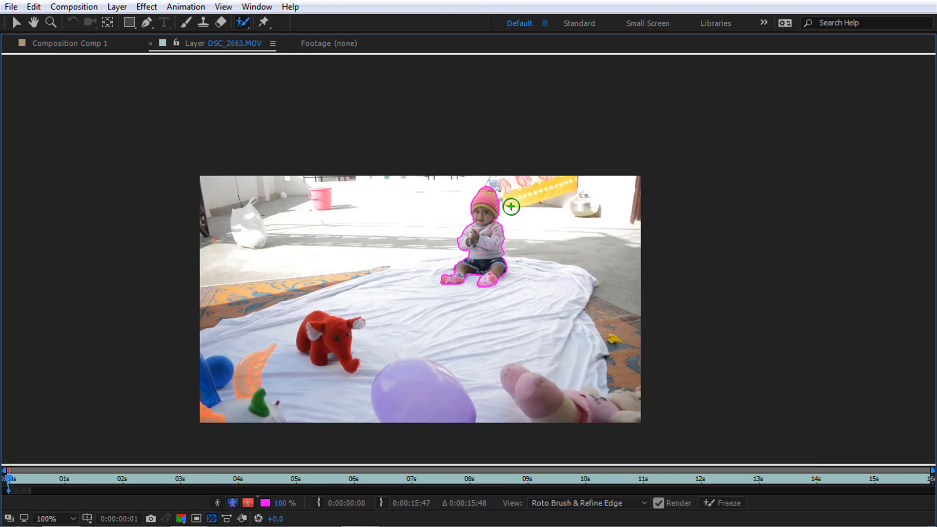
scroll(510, 207, up, 2)
scroll(510, 234, down, 1)
key(space)
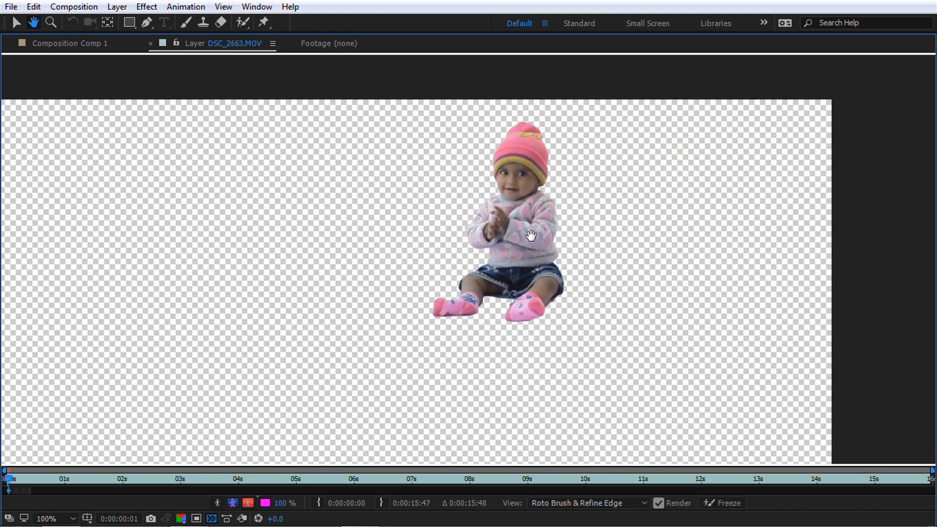
mouse_move(531, 236)
mouse_down()
mouse_move(537, 209)
mouse_move(423, 286)
mouse_up()
scroll(536, 209, up, 1)
key(space)
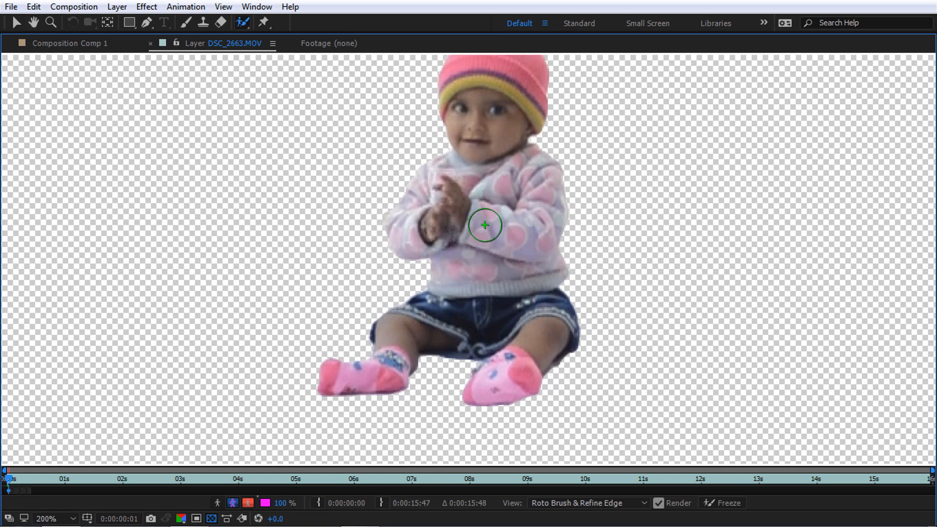
Step ahead to 0:00:00:06 checking the matte, then restore the surrounding panels
key(Page_Down)
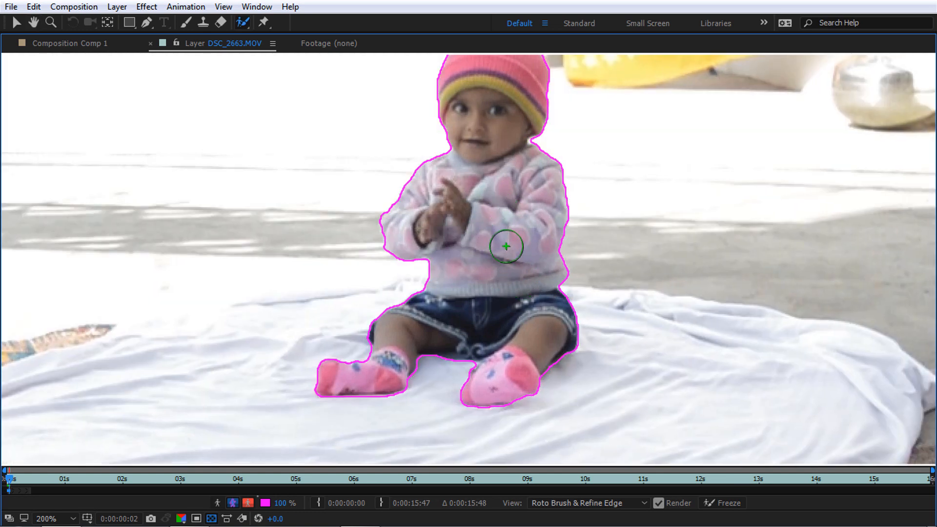
key(Page_Down)
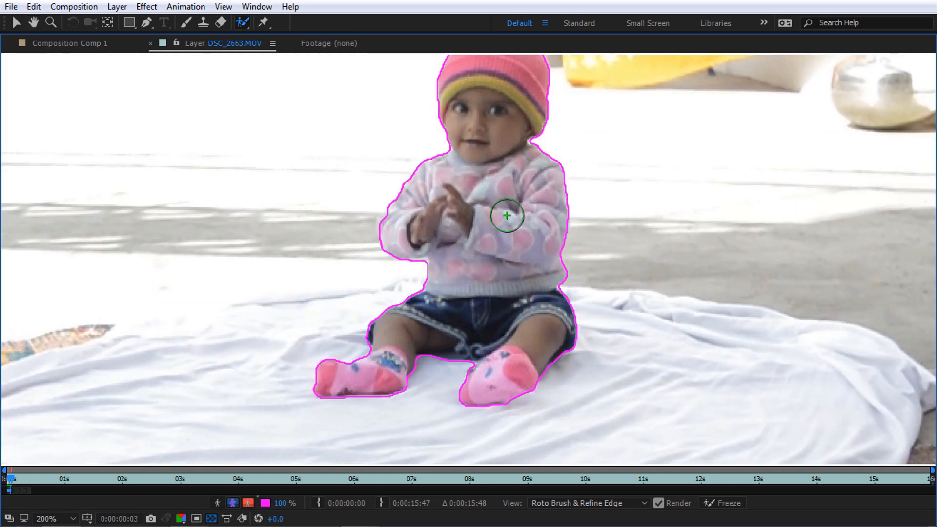
key(Page_Down)
key(Page_Down)
key(Page_Down)
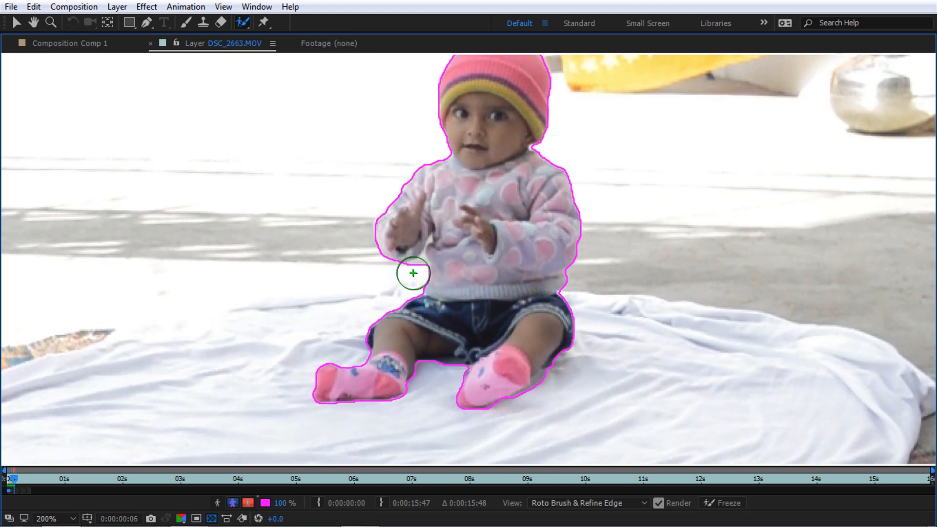
scroll(414, 272, up, 2)
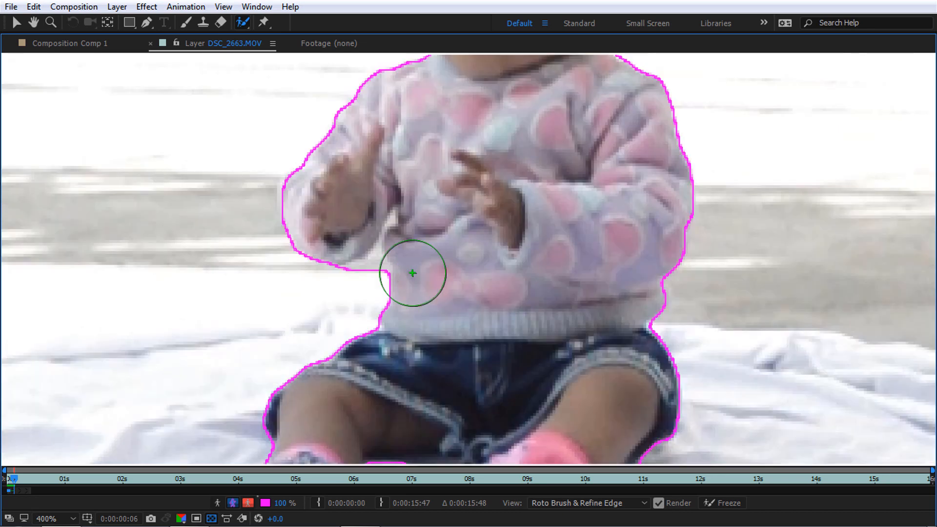
scroll(362, 277, up, 2)
scroll(220, 292, down, 4)
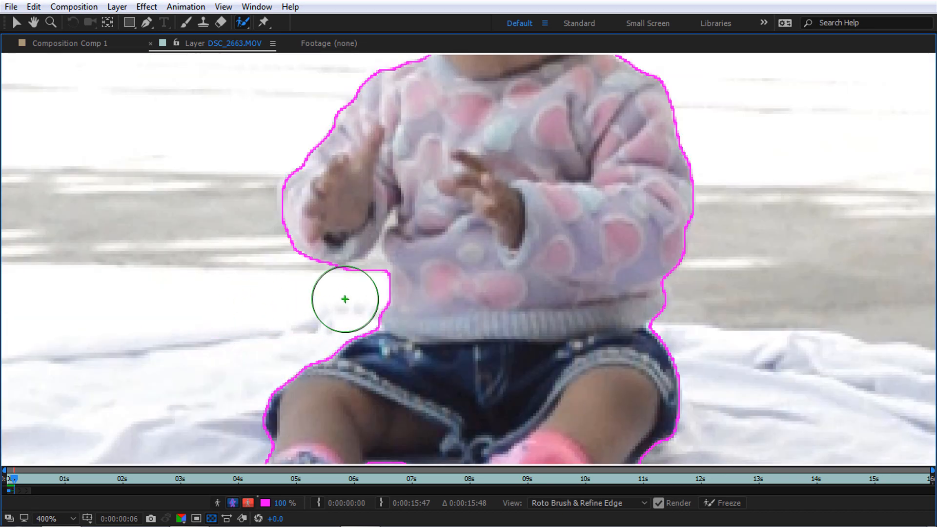
scroll(429, 264, down, 2)
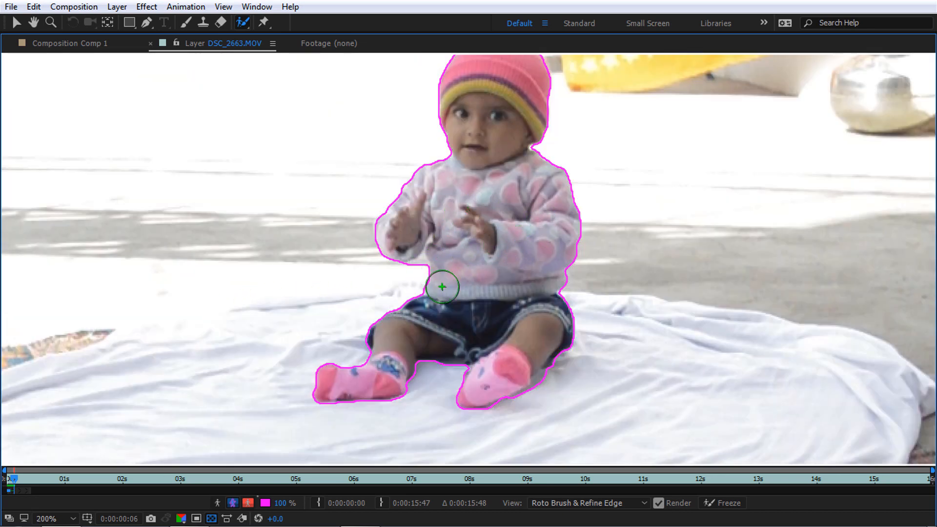
key(grave)
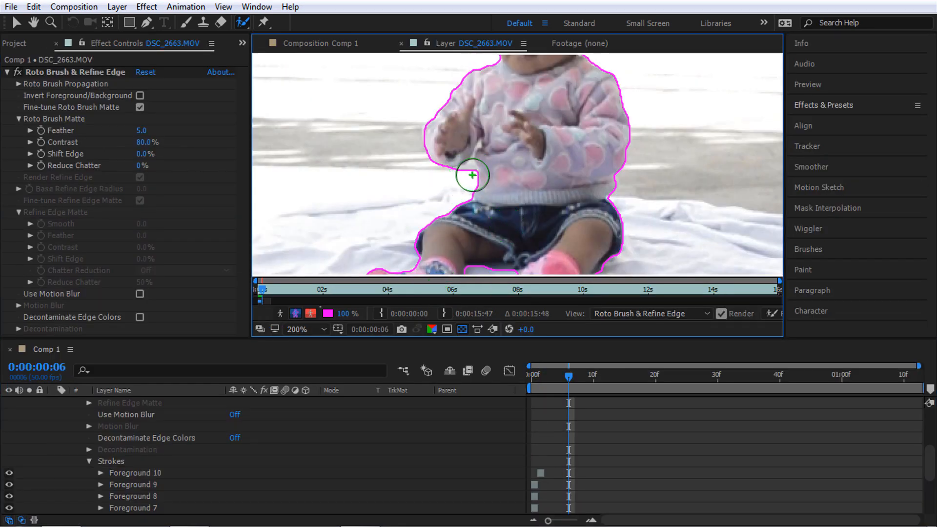
Shrink the Roto Brush, subtract the area beside the right sock, and maximize the Layer panel
drag(472, 176, 467, 168)
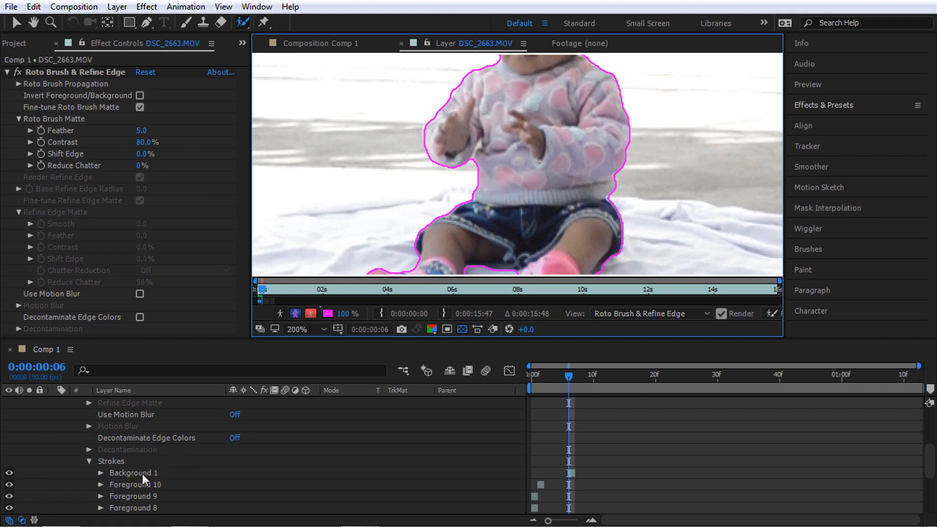
scroll(149, 471, down, 4)
scroll(153, 469, up, 5)
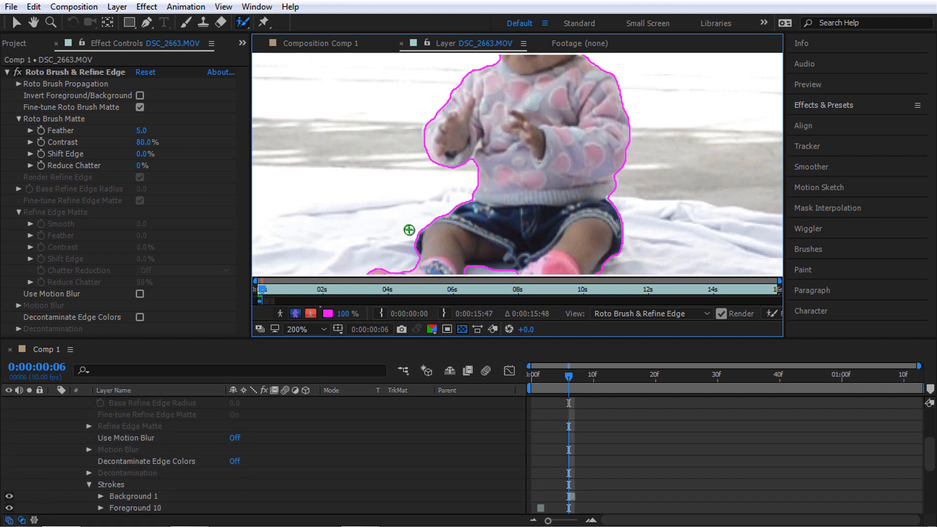
scroll(494, 186, down, 1)
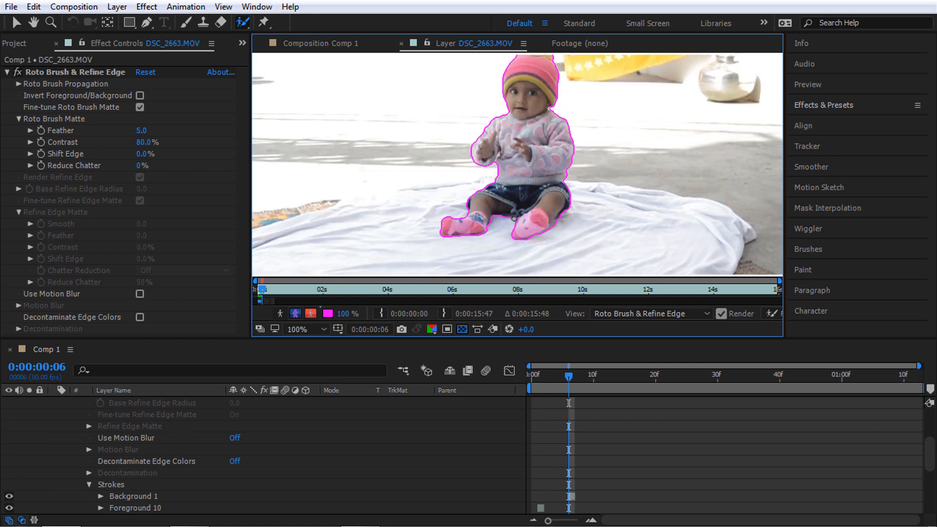
scroll(557, 253, up, 4)
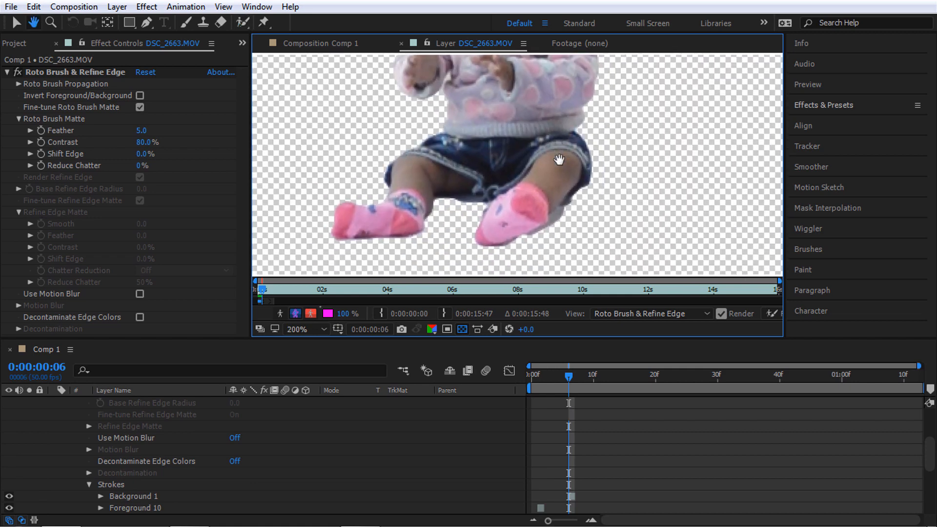
alt+drag(562, 217, 553, 251)
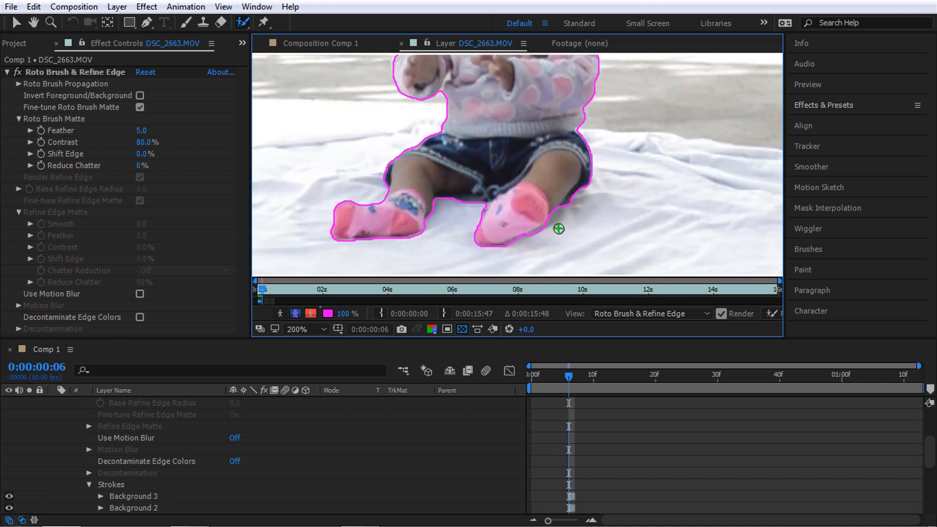
scroll(282, 424, down, 3)
scroll(219, 446, up, 2)
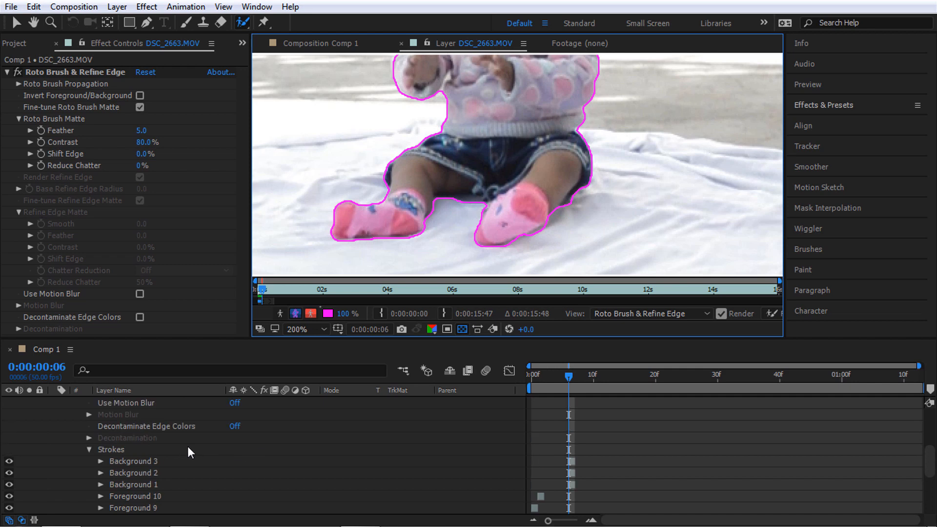
double_click(724, 43)
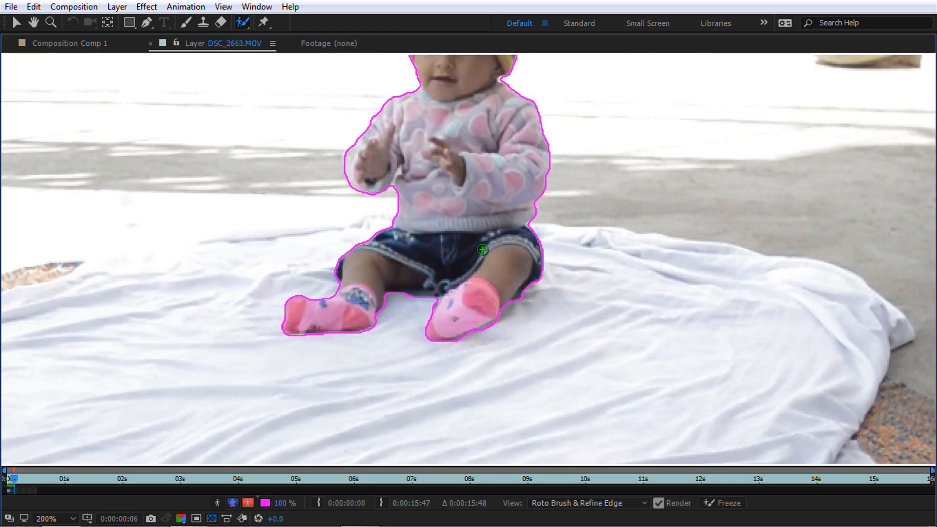
Step through the early frames checking how the matte follows the baby
drag(482, 250, 488, 333)
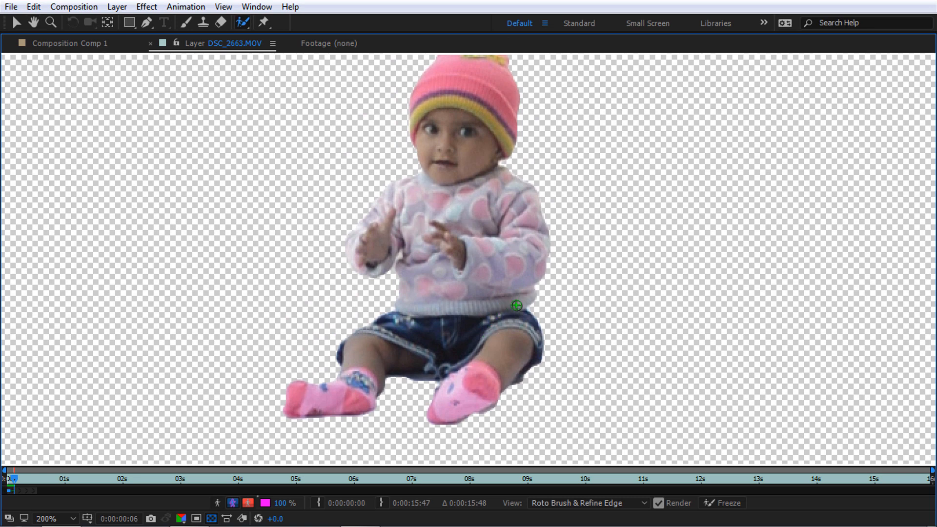
key(Page_Down)
key(Page_Down)
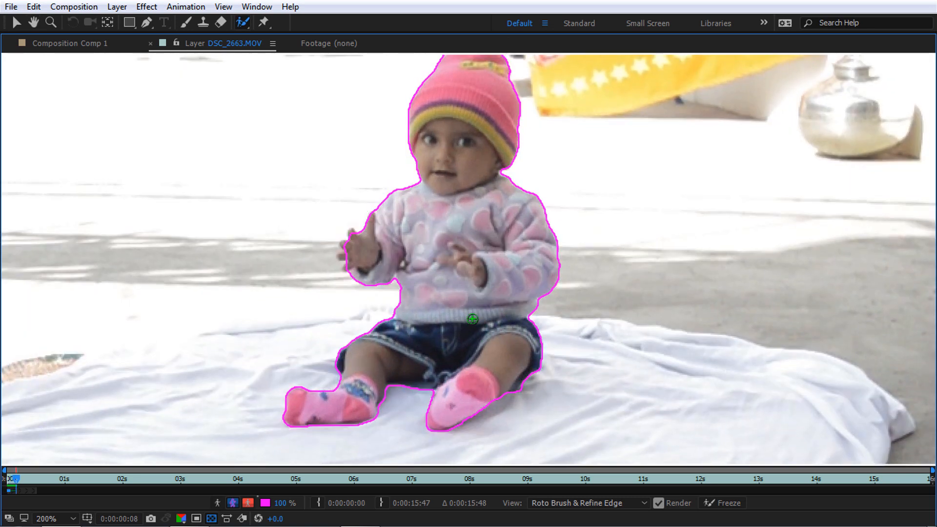
key(Page_Down)
key(Page_Down)
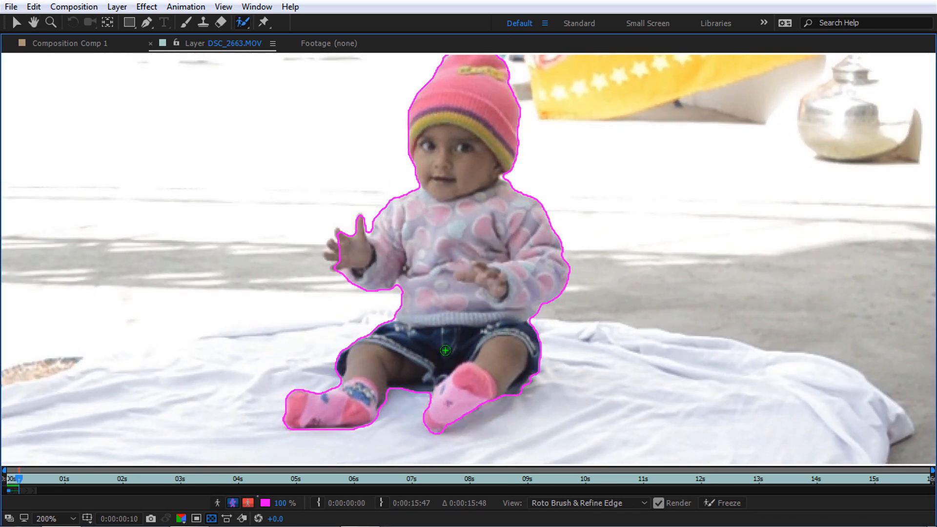
key(Page_Down)
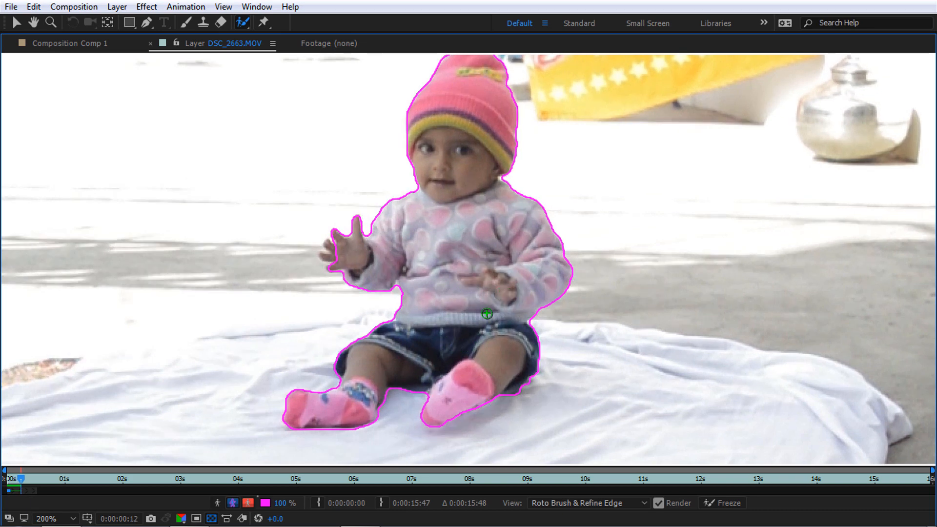
key(Page_Down)
key(Page_Down)
key(Page_Up)
key(Page_Up)
key(Page_Up)
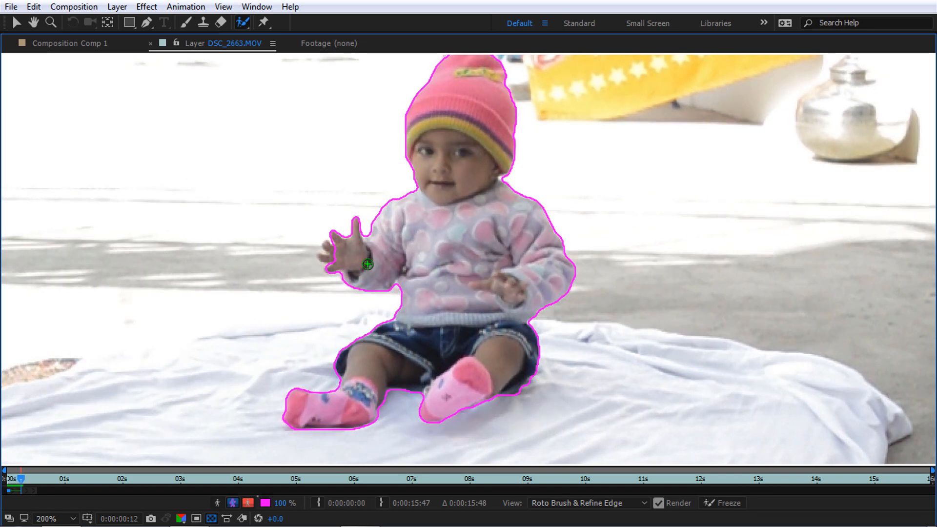
key(Page_Up)
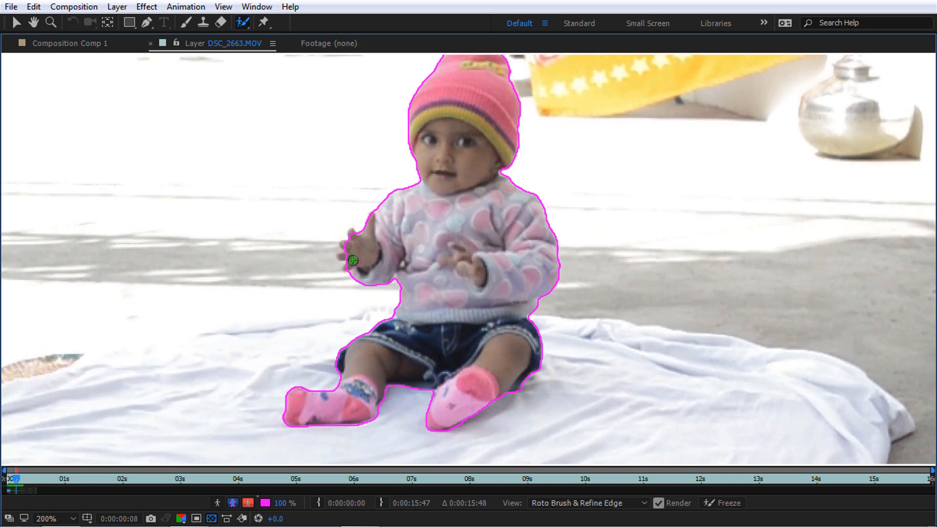
key(Page_Down)
key(Page_Down)
key(Page_Down)
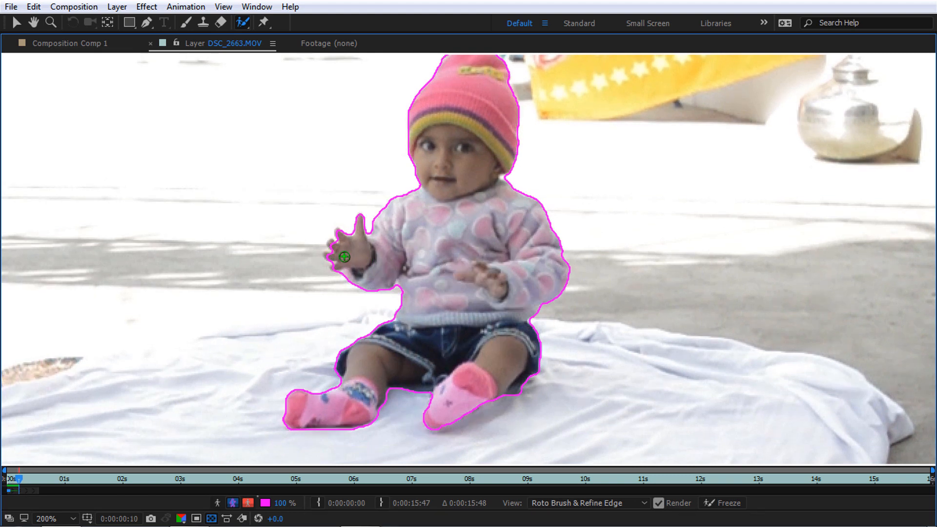
key(Page_Down)
key(Page_Down)
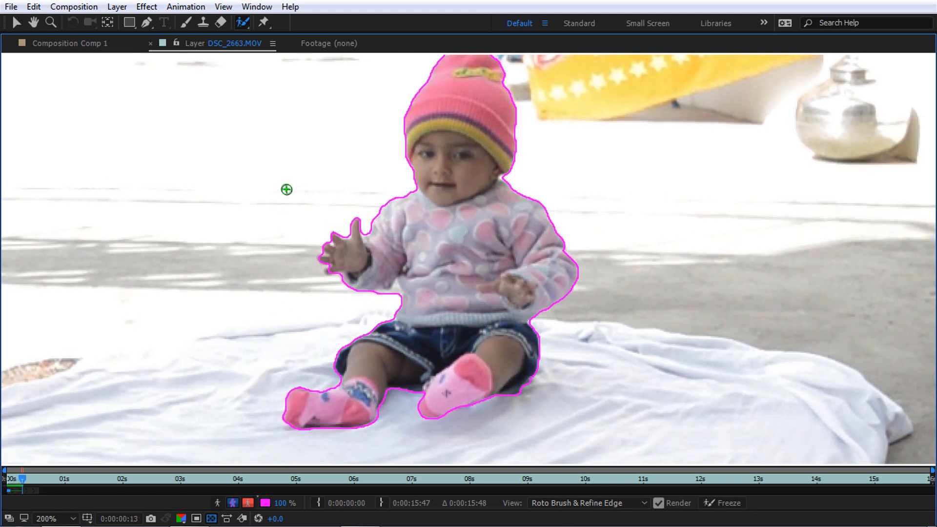
key(Page_Down)
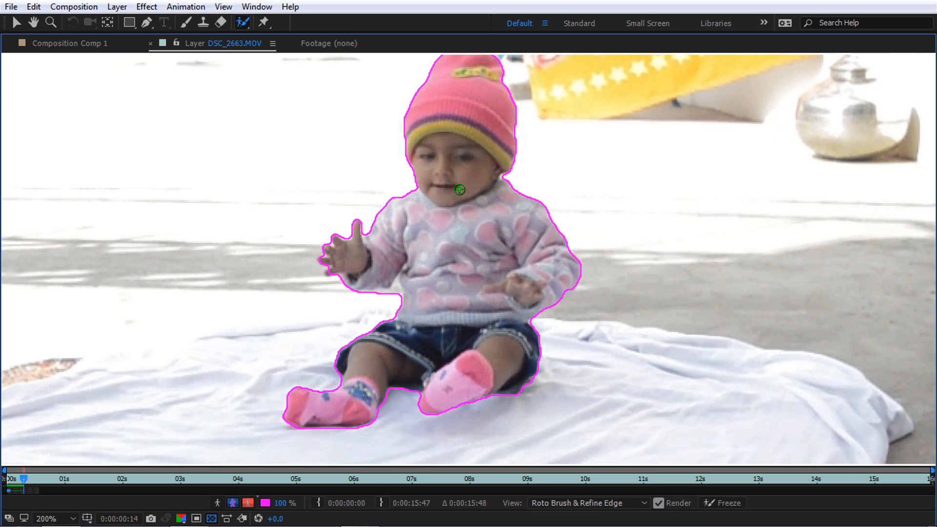
key(space)
drag(459, 198, 459, 219)
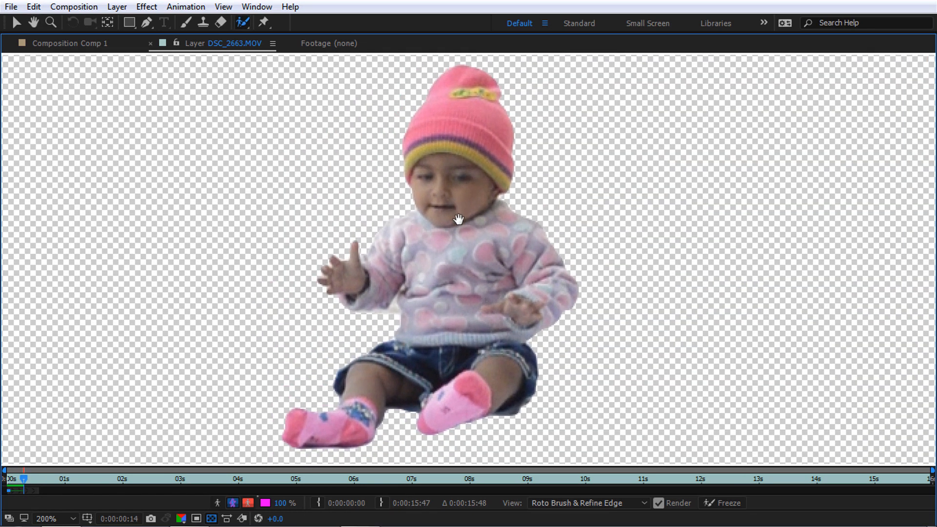
key(Page_Down)
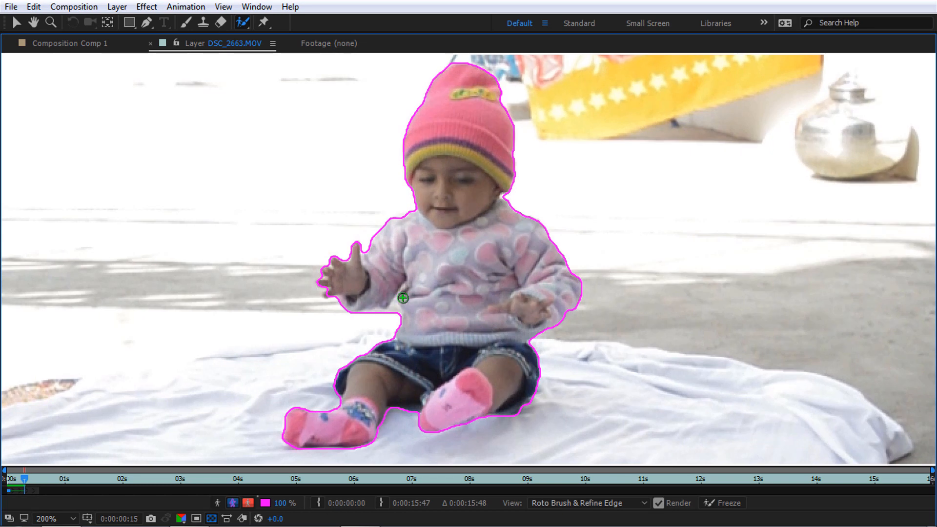
Go back a few frames and remove the background gap beside the left hip
key(Page_Up)
key(Page_Up)
key(Page_Up)
key(Page_Up)
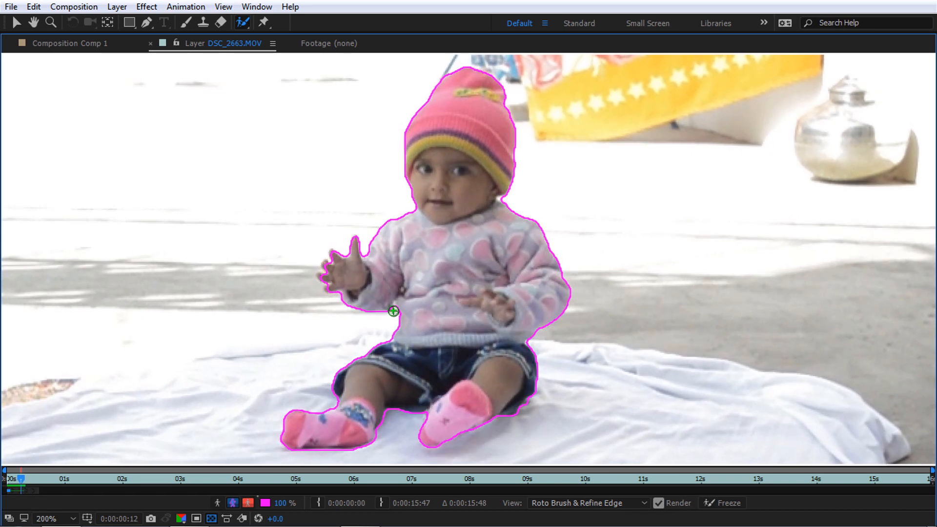
key(Page_Up)
key(Page_Up)
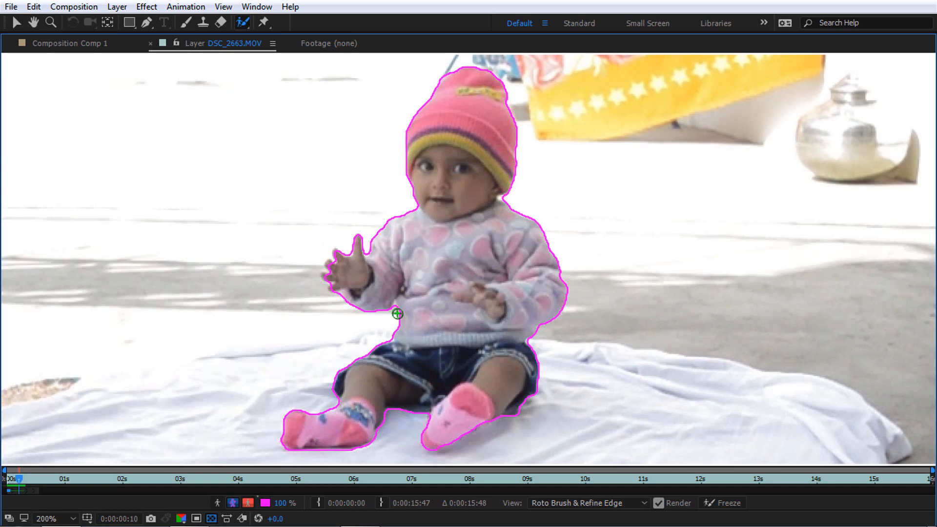
key(Page_Up)
key(Page_Up)
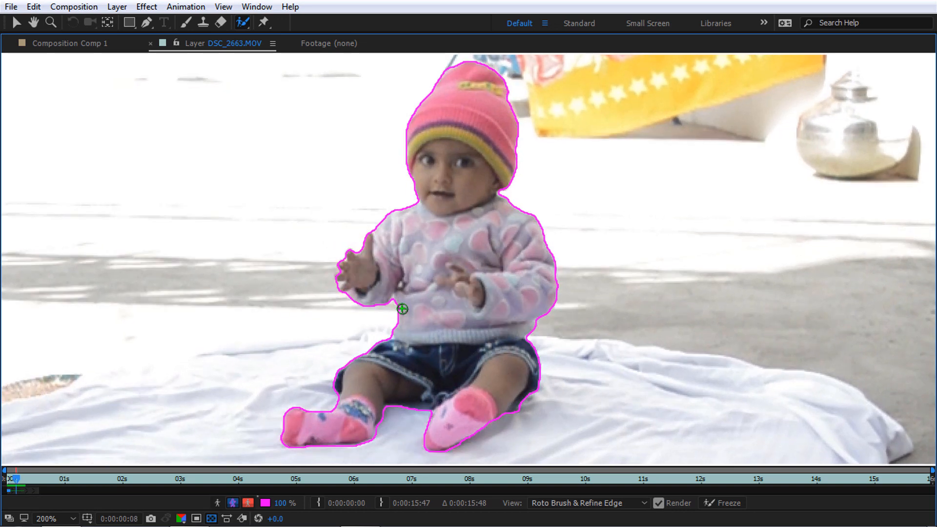
key(Page_Down)
key(Page_Down)
key(Page_Down)
key(Page_Down)
key(Page_Down)
key(Page_Down)
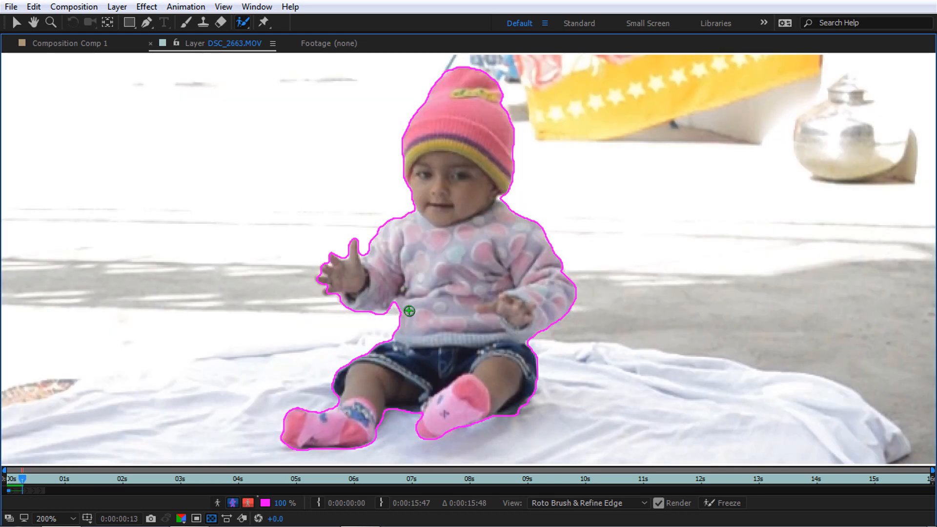
key(Page_Down)
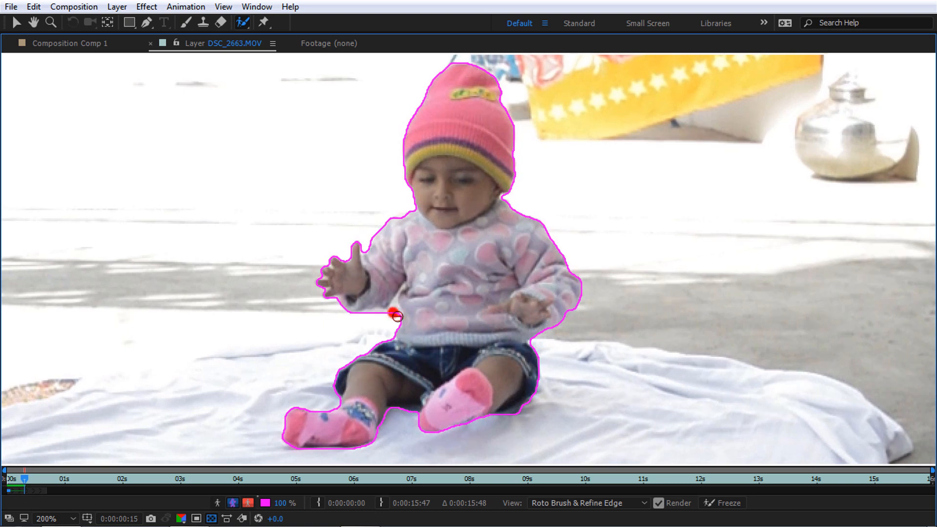
drag(396, 317, 398, 317)
Step forward through the frames confirming the correction propagates
key(Page_Down)
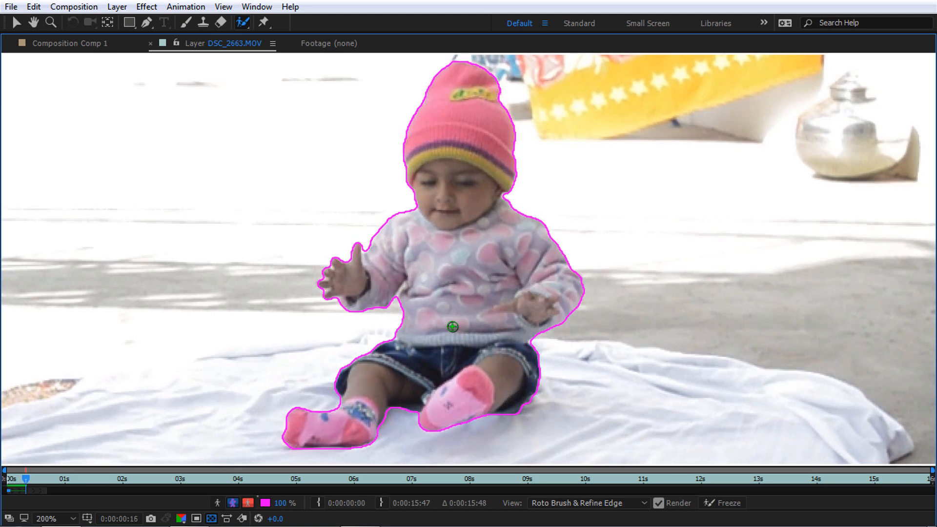
key(Page_Down)
key(Page_Down)
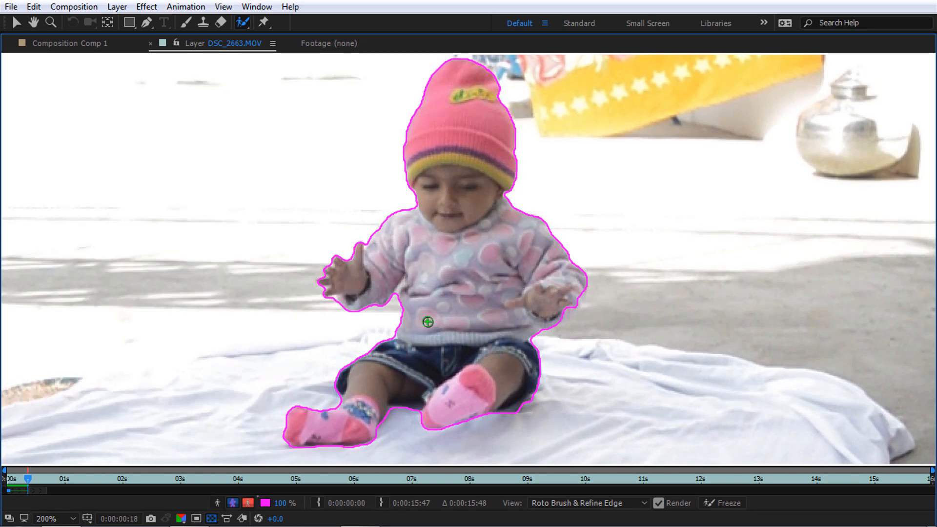
key(Page_Down)
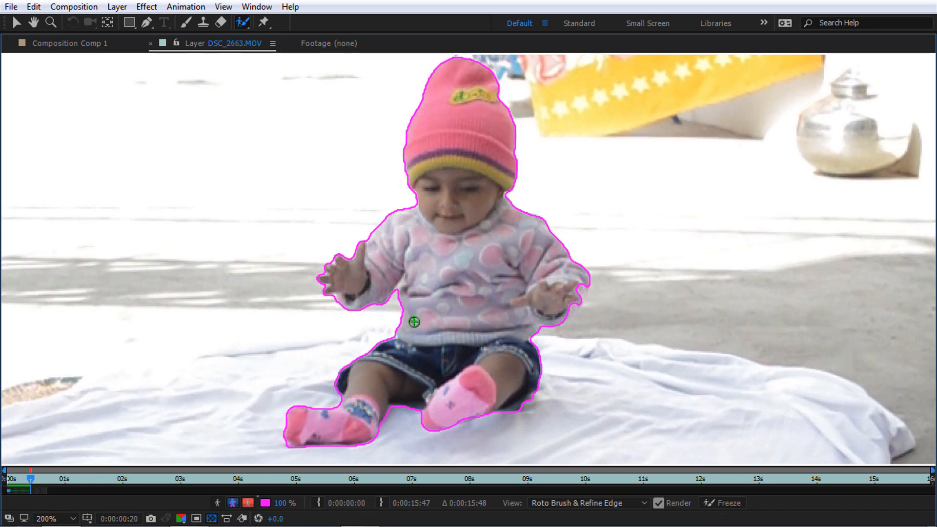
key(Page_Down)
key(Page_Down)
key(Page_Down)
key(Page_Down)
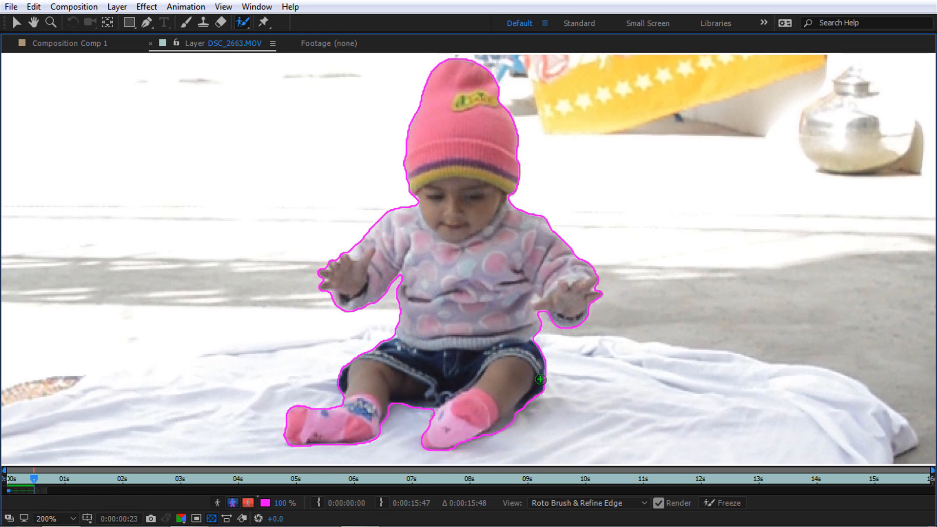
key(Page_Down)
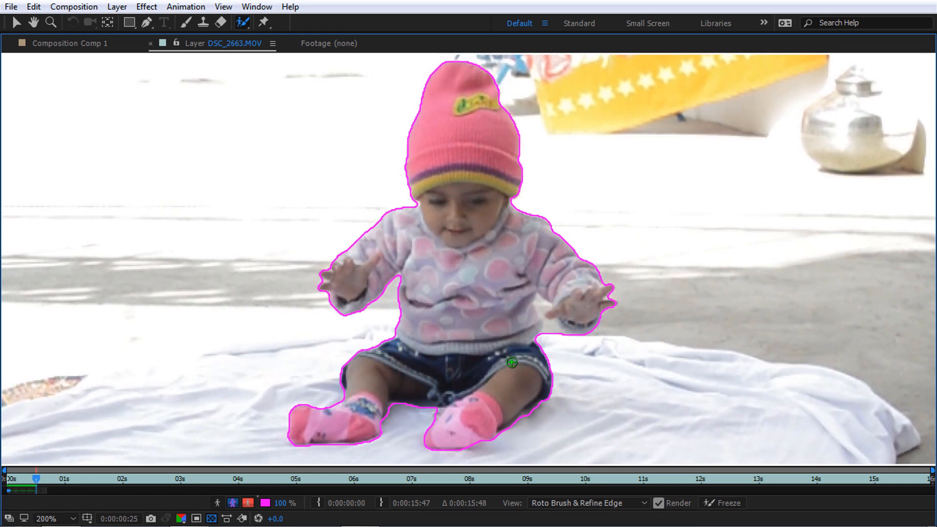
key(Page_Down)
key(Page_Down)
key(Page_Up)
key(Page_Up)
key(Page_Up)
key(Page_Up)
key(Page_Up)
key(Page_Up)
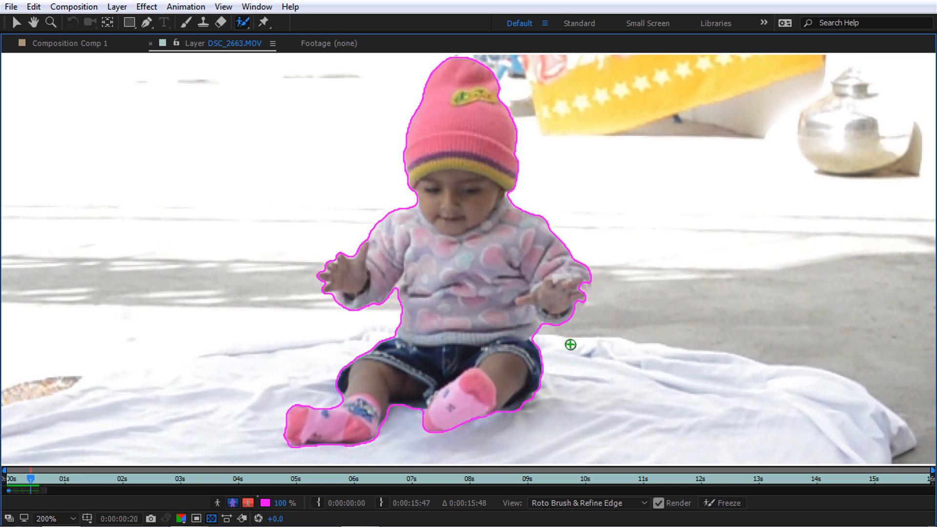
key(Page_Down)
key(Page_Down)
key(Page_Down)
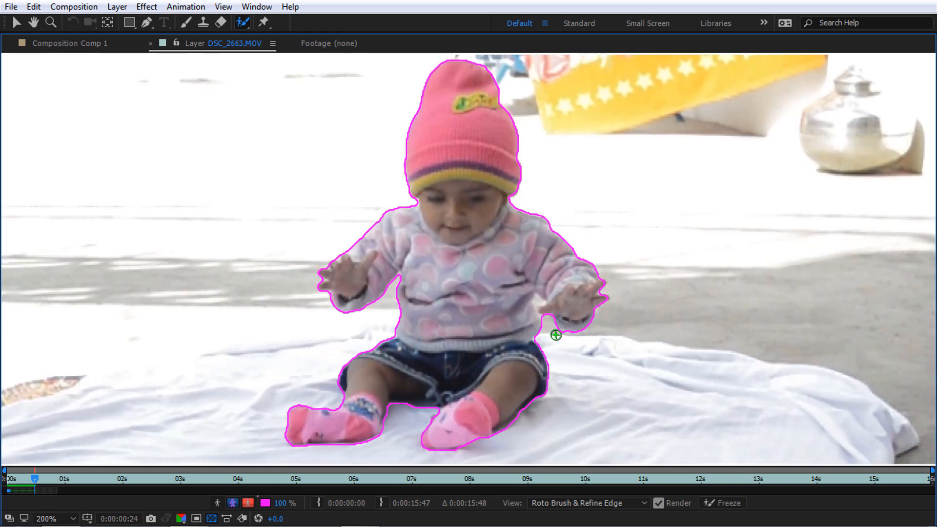
At 400% zoom, add the missed area near the right arm, then zoom back out
key(period)
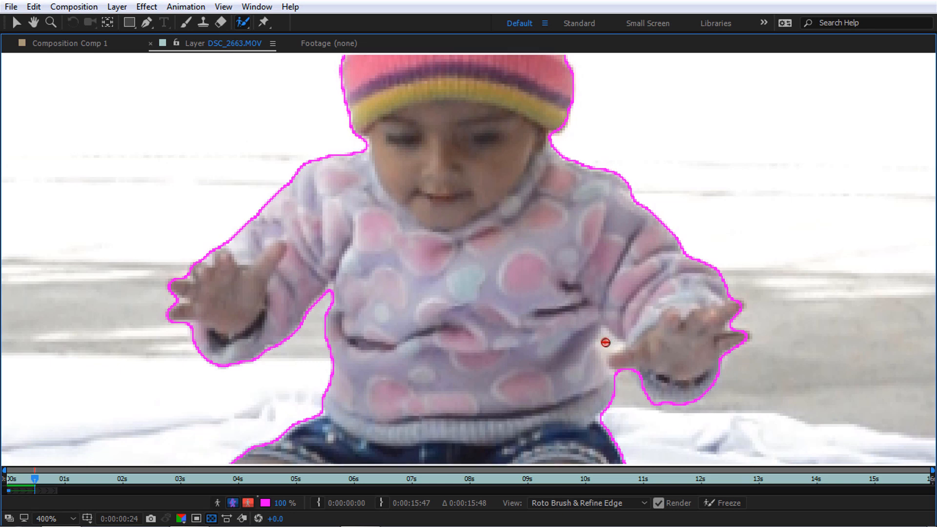
drag(606, 338, 619, 346)
key(comma)
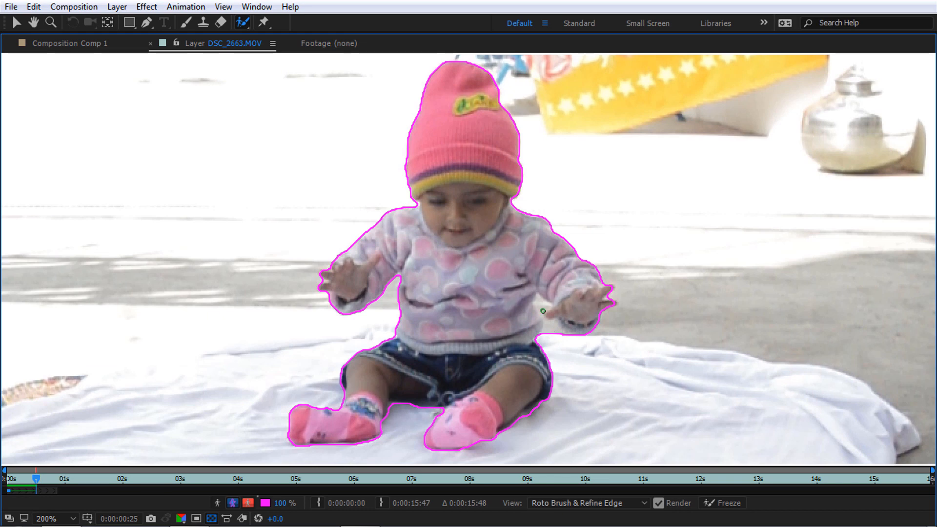
Subtract the floor from the matte along the baby's right forearm and underarm gap
drag(552, 331, 560, 335)
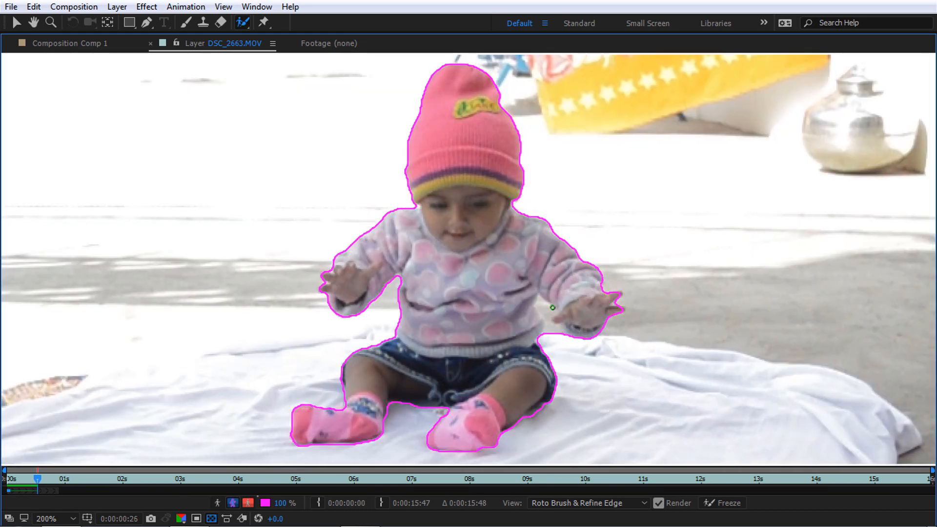
drag(547, 307, 566, 341)
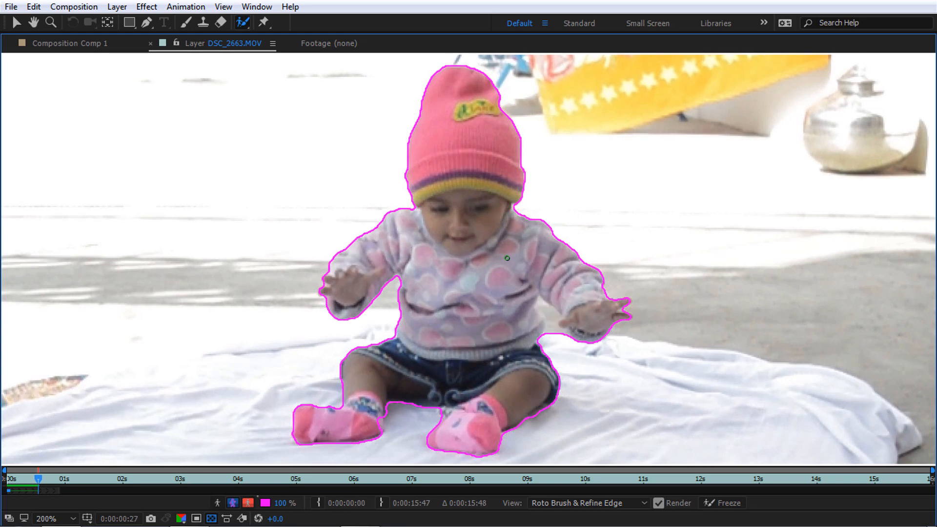
drag(542, 306, 566, 338)
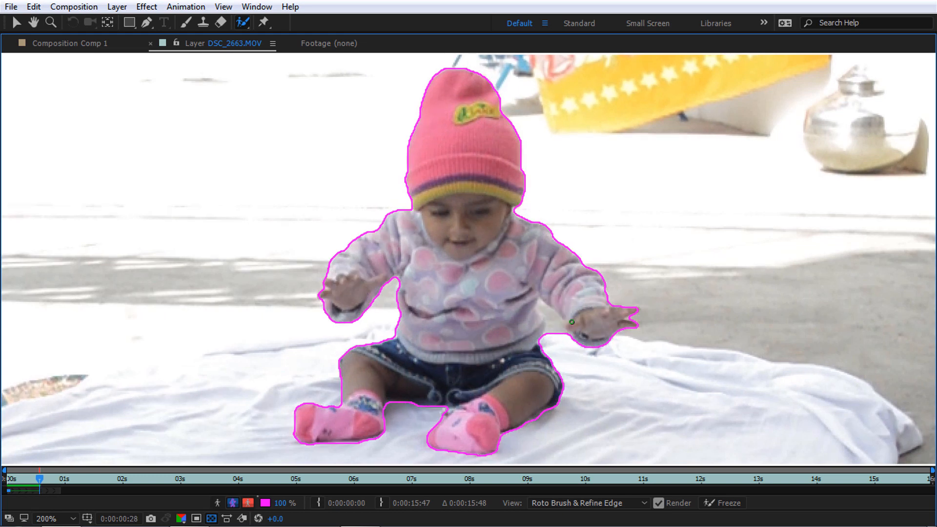
drag(542, 306, 567, 346)
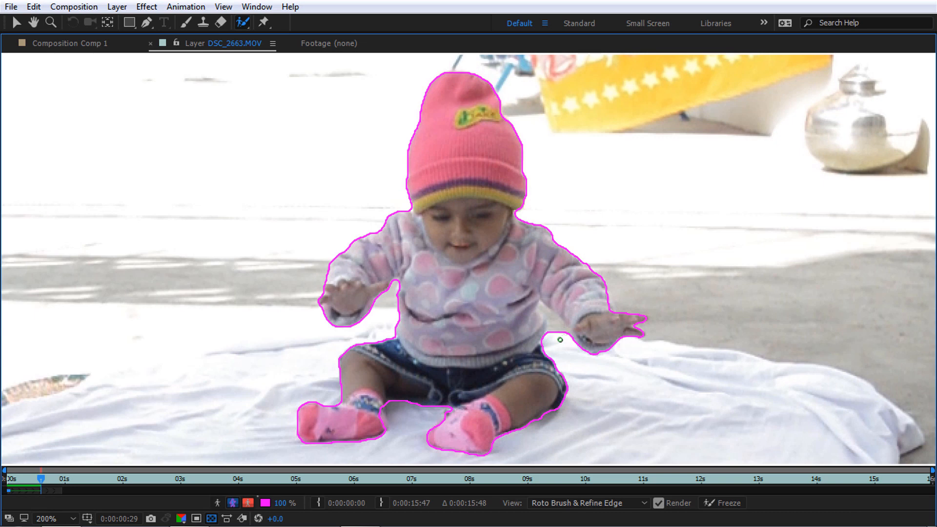
drag(543, 309, 572, 345)
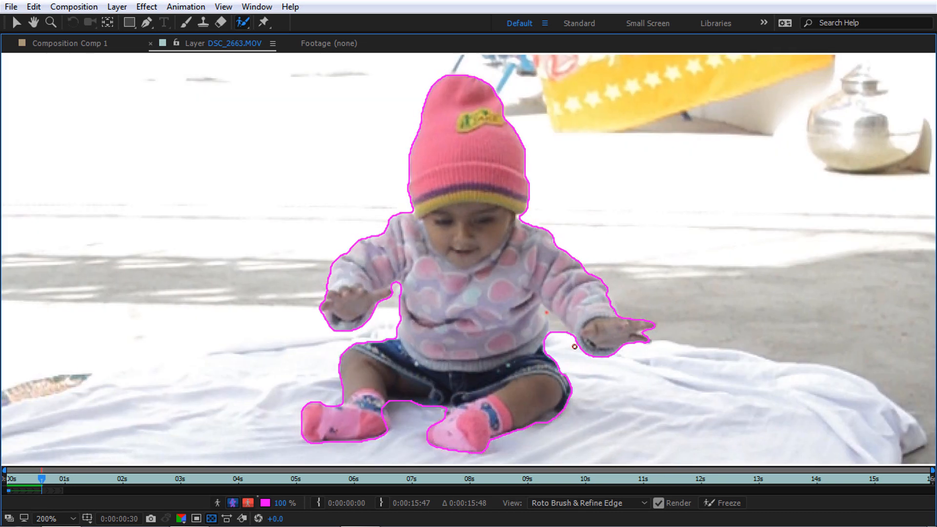
drag(545, 312, 574, 346)
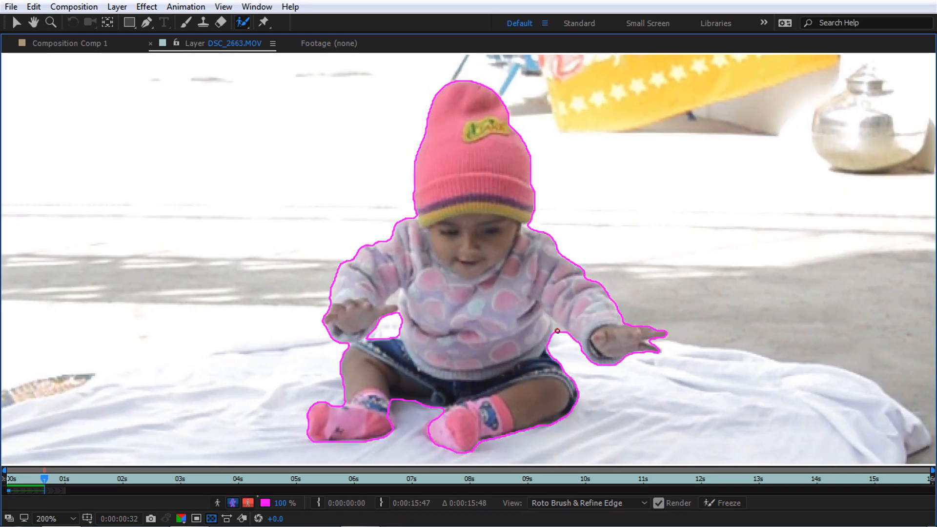
drag(557, 331, 559, 336)
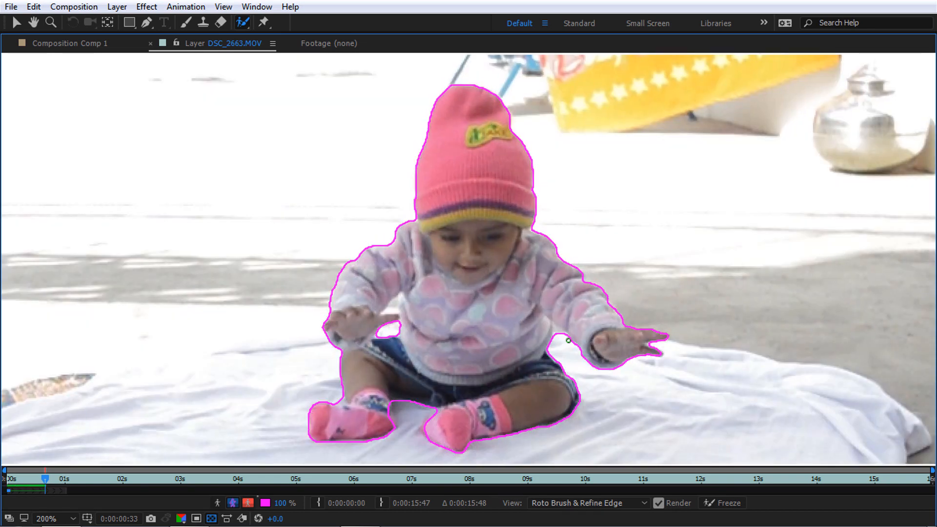
Step back and forth across the last few frames to check the outline's propagation
key(Page_Up)
key(Page_Down)
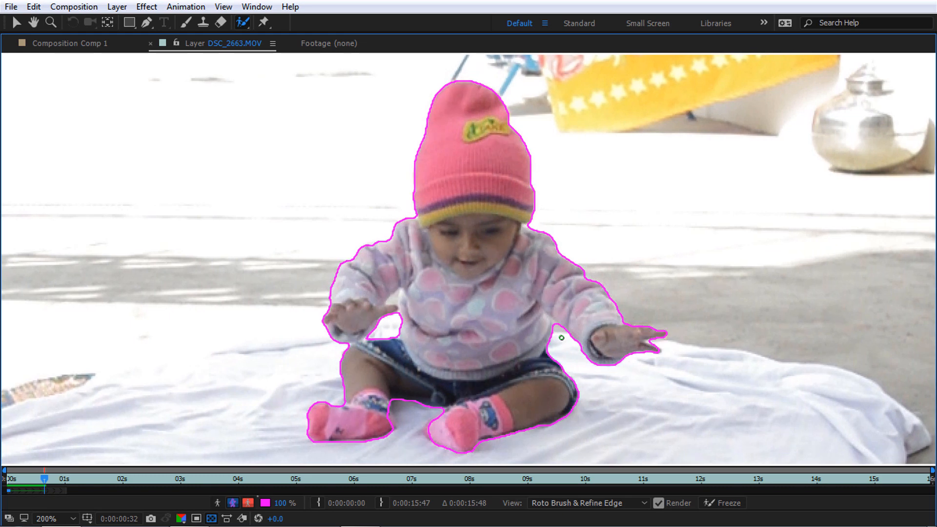
key(Page_Up)
key(Page_Up)
key(Page_Up)
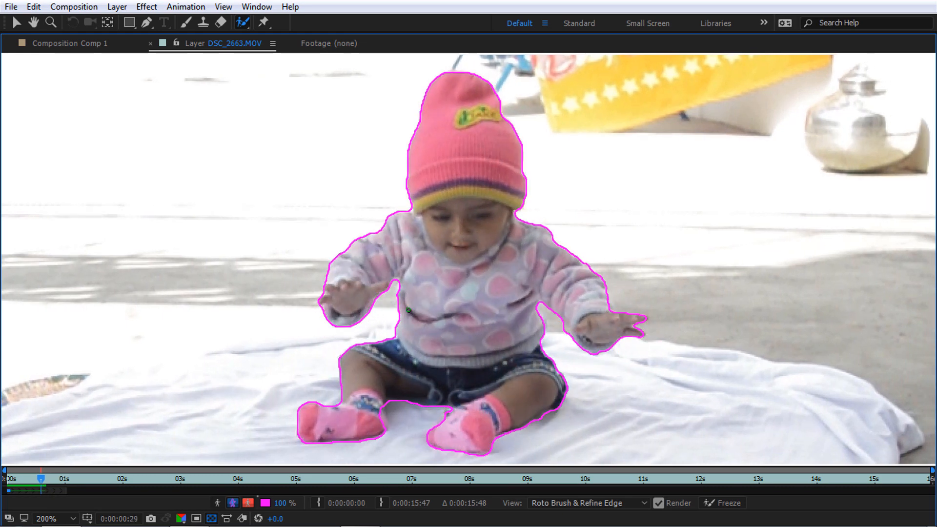
key(Page_Down)
key(Page_Down)
key(Page_Down)
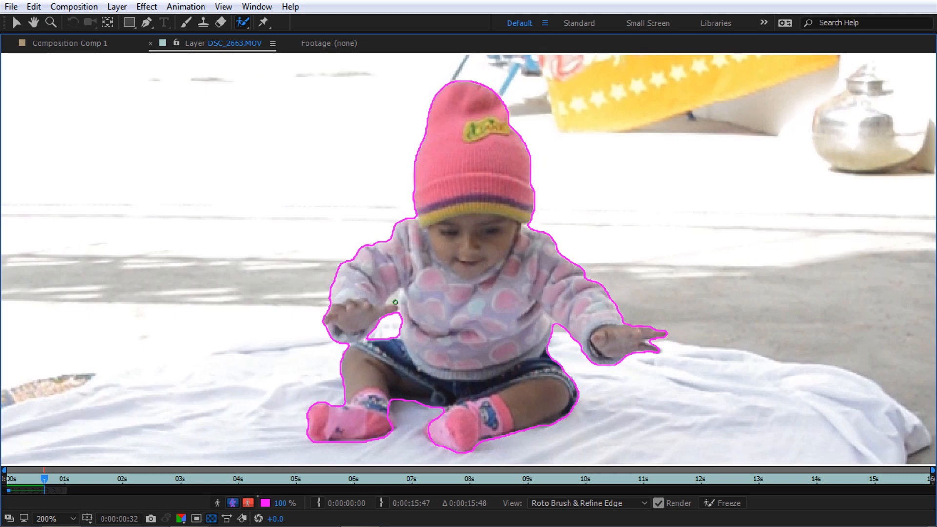
Exclude the gap between arm and sweater and preview the cutout against transparency
alt+click(394, 300)
scroll(392, 300, up, 1)
scroll(392, 305, down, 1)
scroll(435, 309, down, 1)
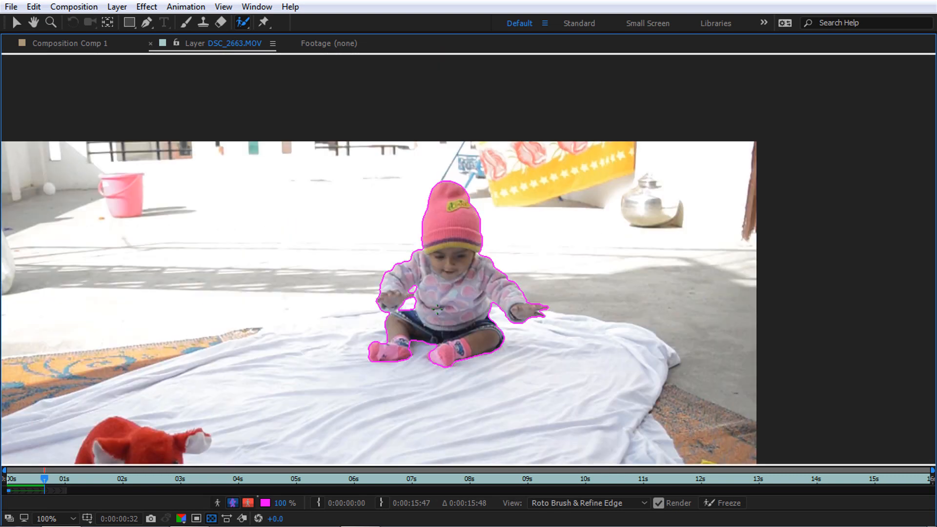
scroll(436, 313, up, 1)
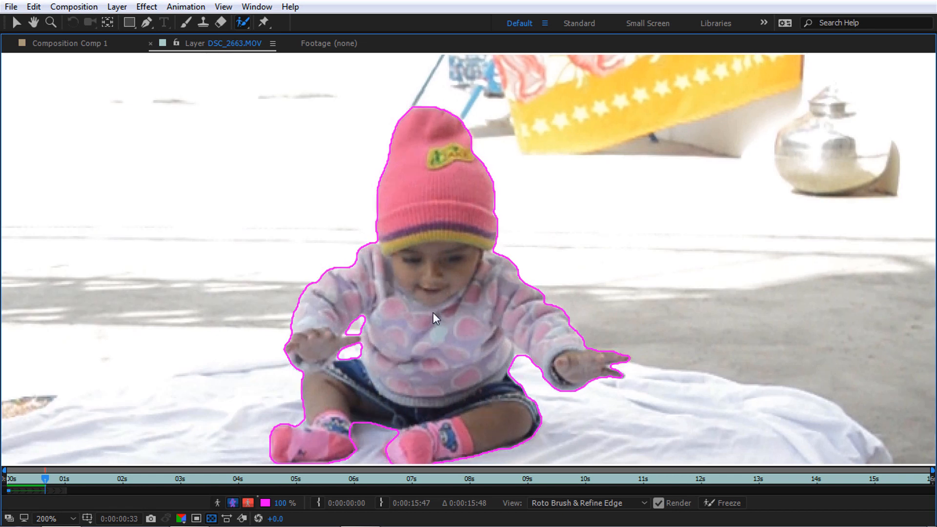
key(space)
drag(440, 310, 458, 277)
key(space)
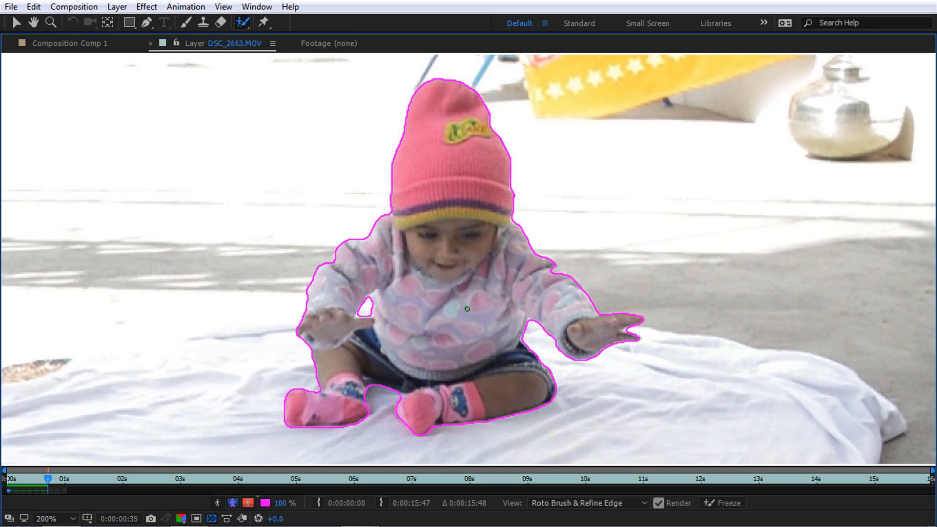
Propagate the outline forward frame by frame to frame 41, viewing at 200%
key(Page_Down)
key(Page_Down)
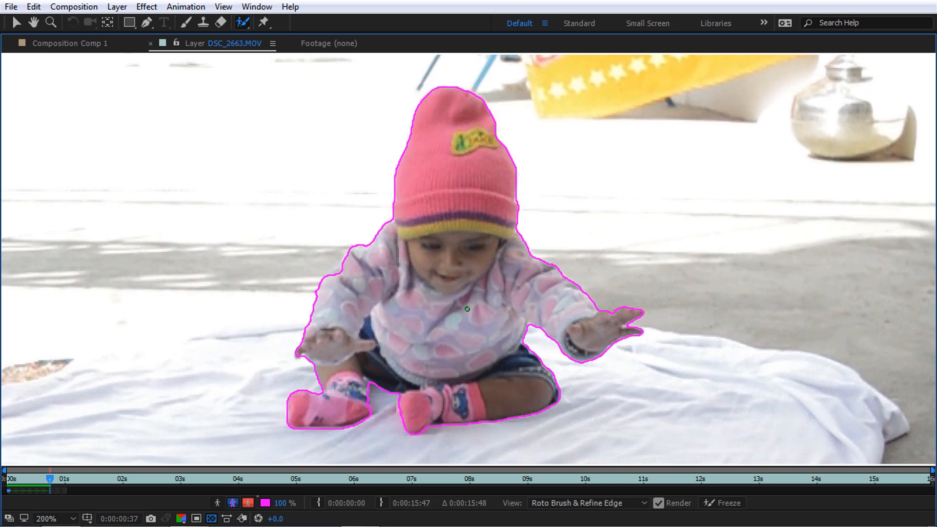
key(Page_Down)
key(Page_Down)
key(Page_Down)
key(Page_Down)
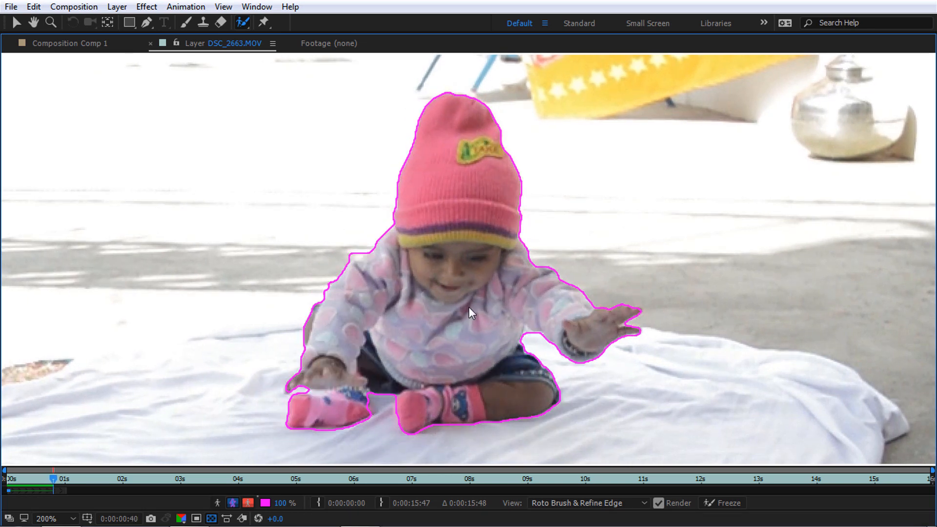
key(Page_Down)
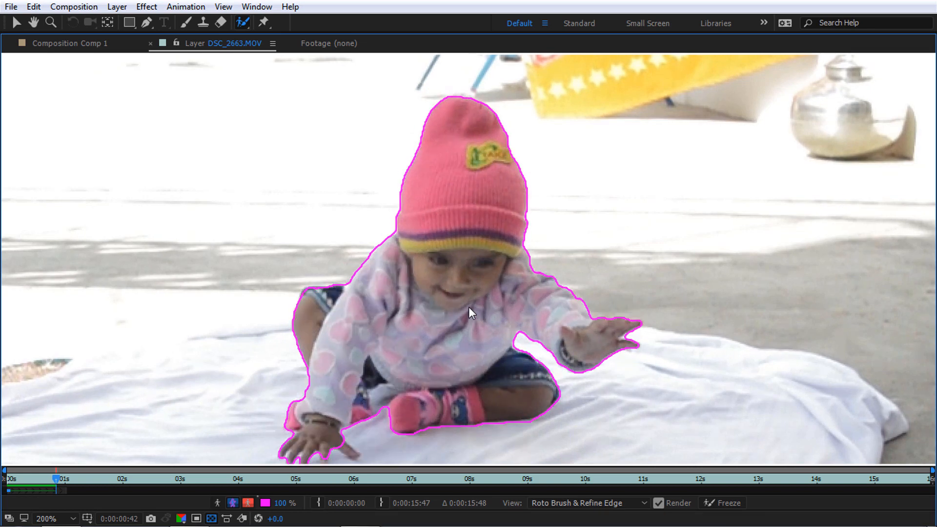
key(Page_Up)
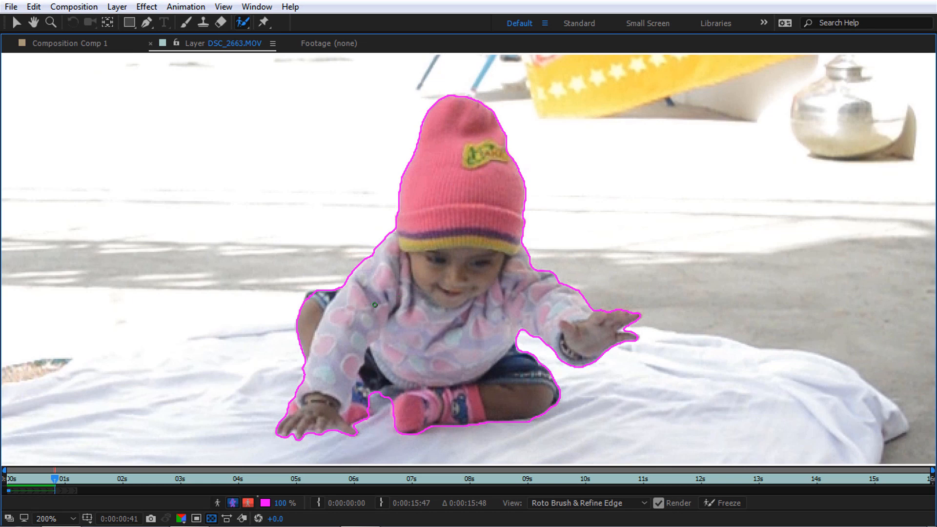
key(Page_Down)
key(Page_Down)
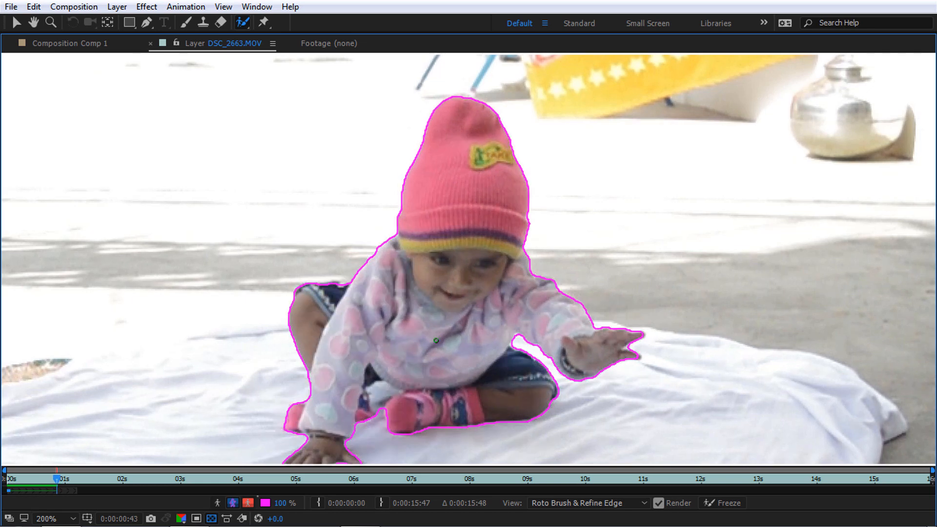
scroll(438, 356, down, 1)
drag(435, 358, 435, 316)
key(Page_Down)
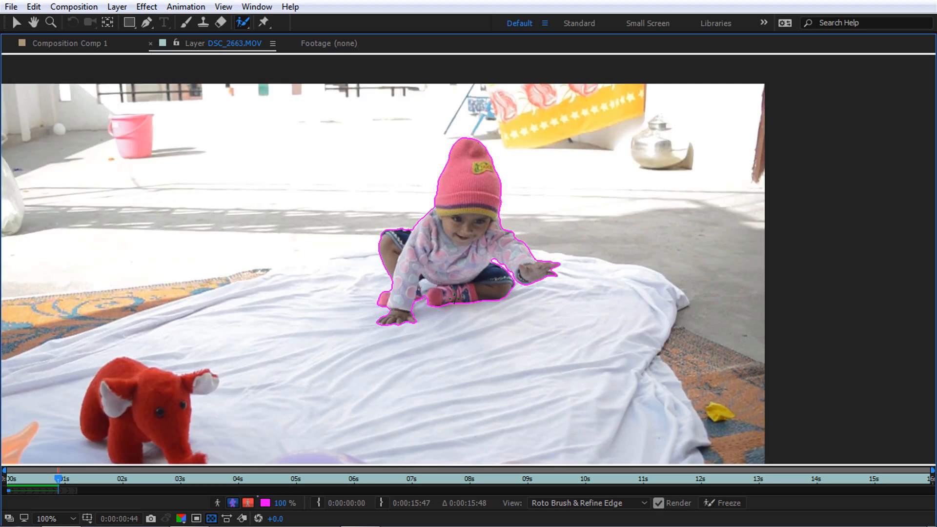
key(Page_Up)
key(Page_Up)
key(Page_Up)
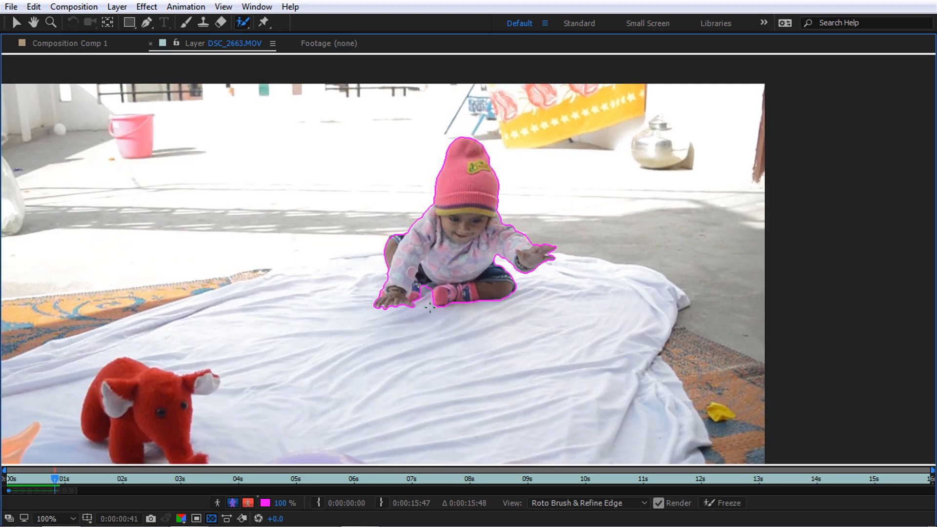
key(period)
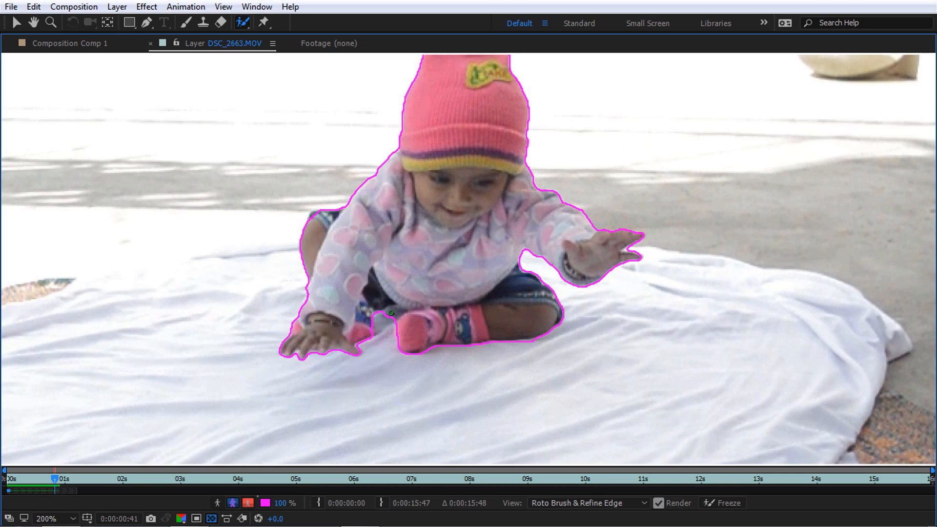
Cut the floor near the foot and the hand-foot gap out of the matte
key(Page_Down)
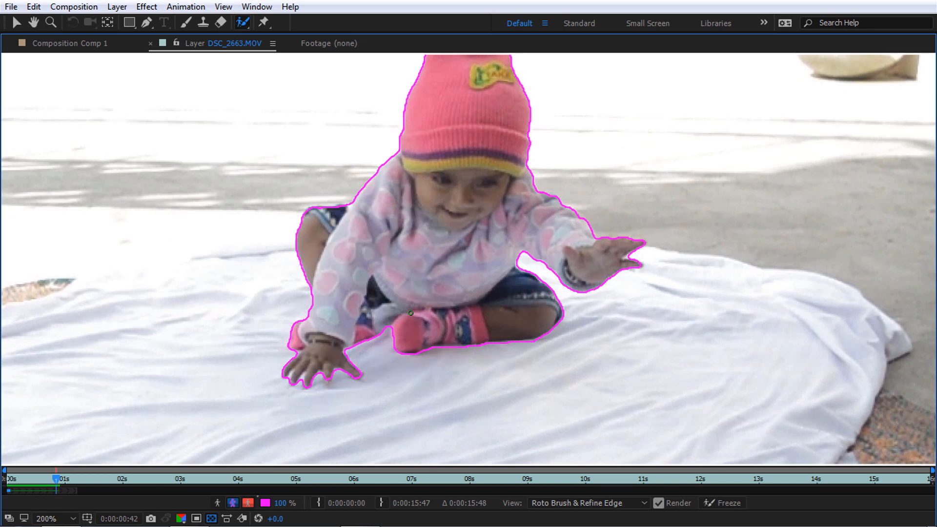
drag(383, 312, 382, 334)
key(Page_Down)
mouse_move(383, 311)
mouse_down()
mouse_move(381, 319)
mouse_move(388, 305)
mouse_up()
Propagate to 0:00:01:02, zoom back to 100% and restore the full workspace
key(Page_Down)
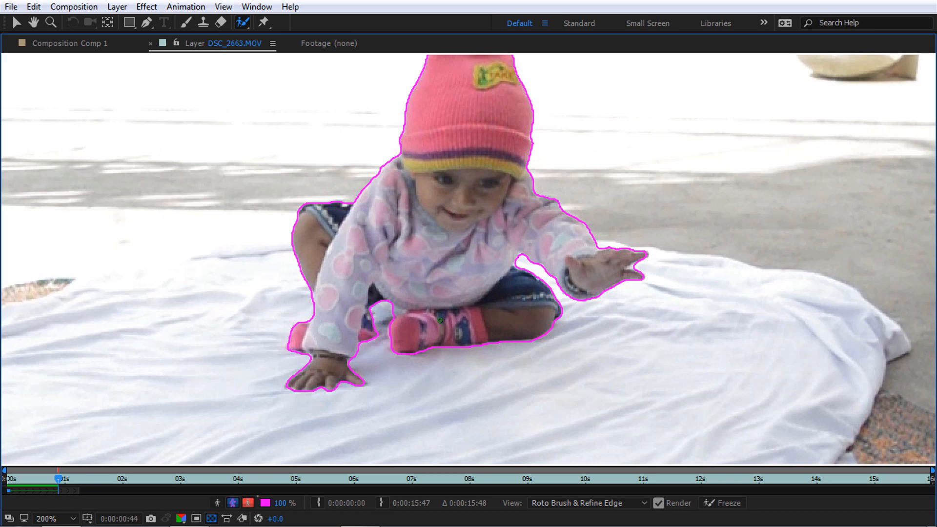
key(Page_Down)
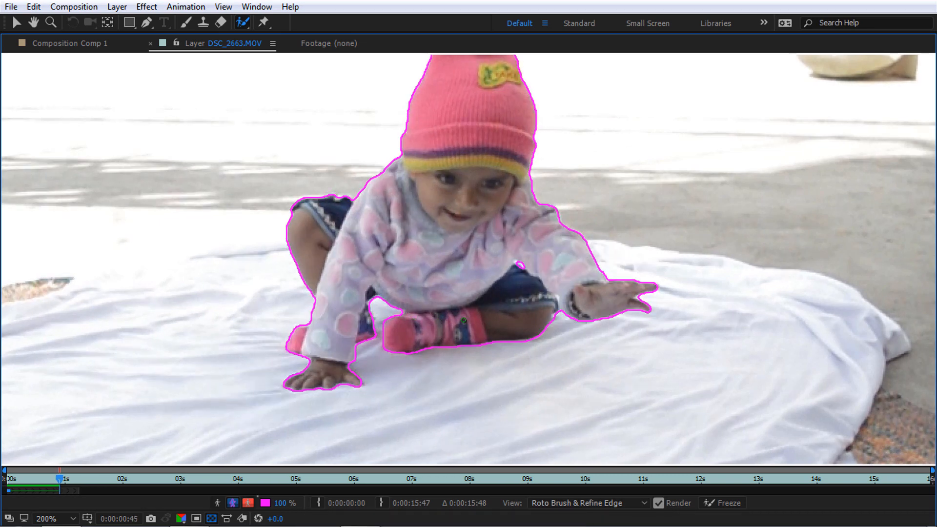
key(Page_Down)
key(Page_Down)
key(Page_Down)
key(Page_Down)
key(Page_Down)
key(Page_Down)
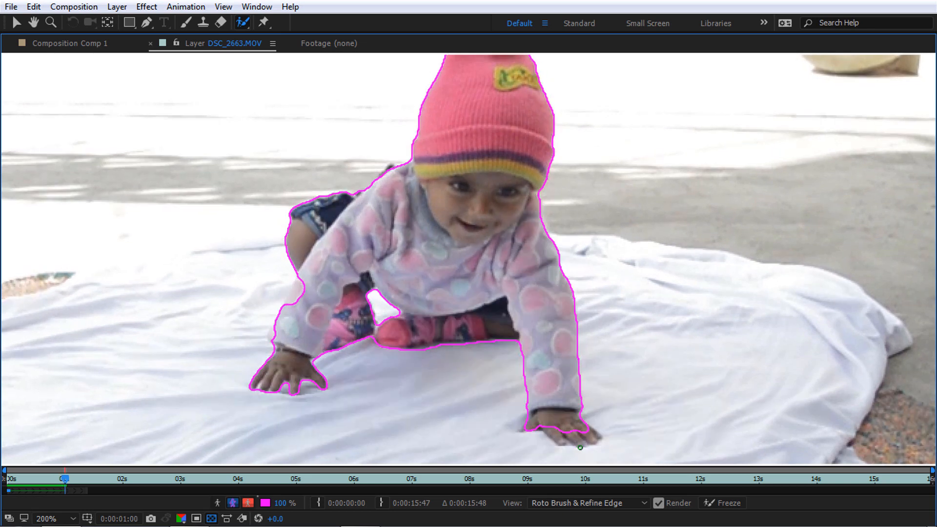
key(Page_Down)
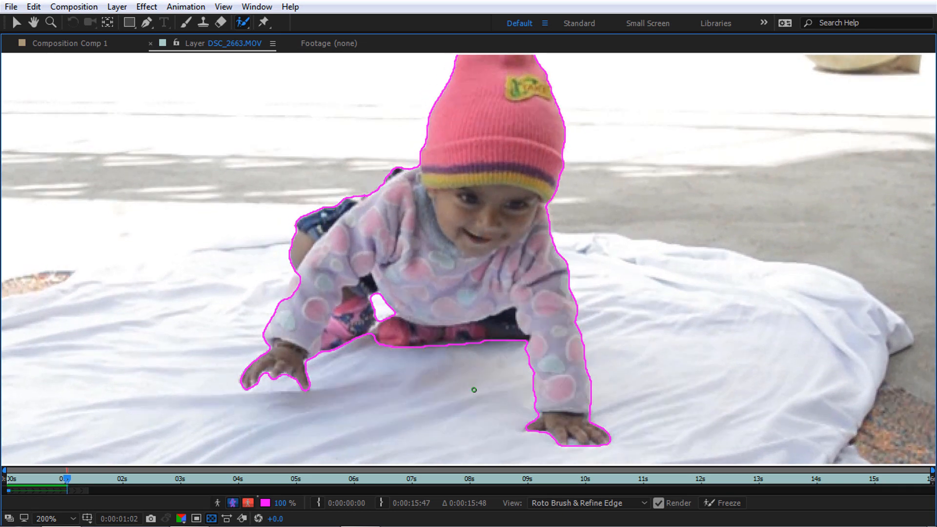
key(comma)
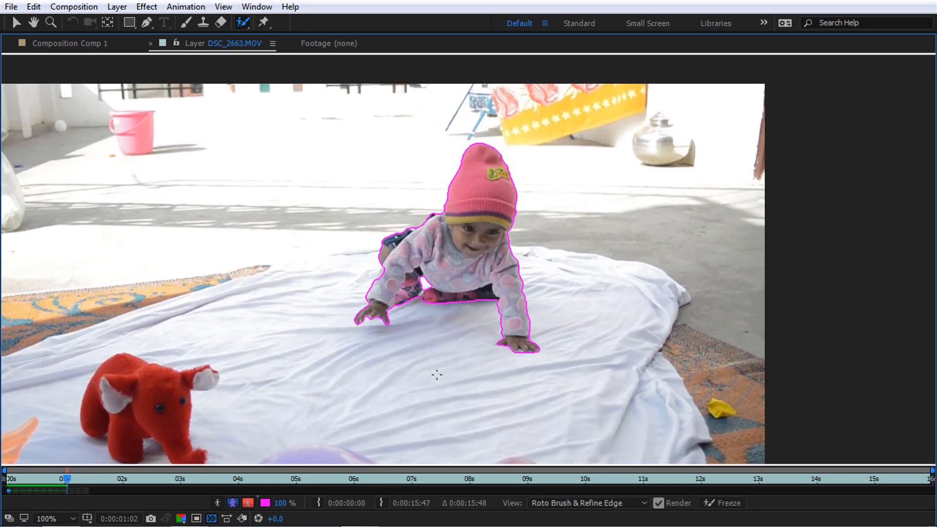
key(grave)
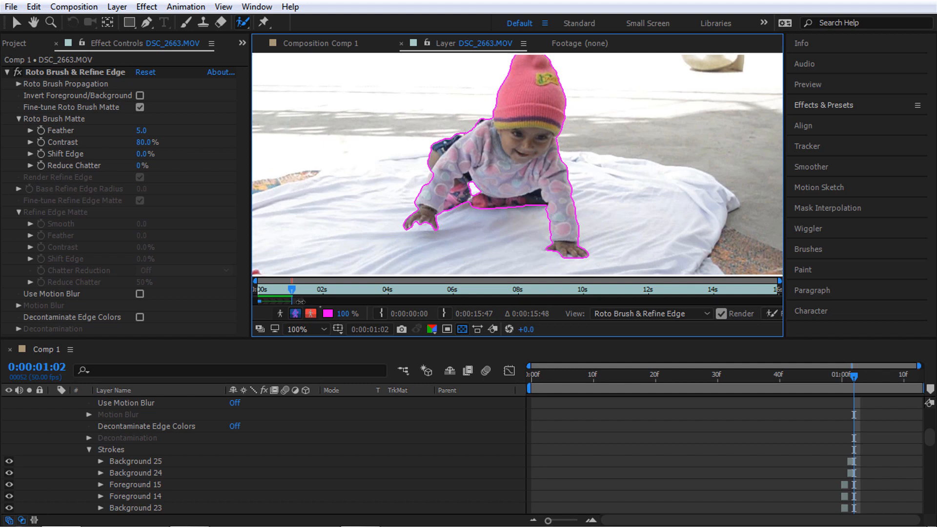
Extend the Roto Brush propagation span, then shorten it back toward the start
drag(301, 301, 282, 314)
click(295, 313)
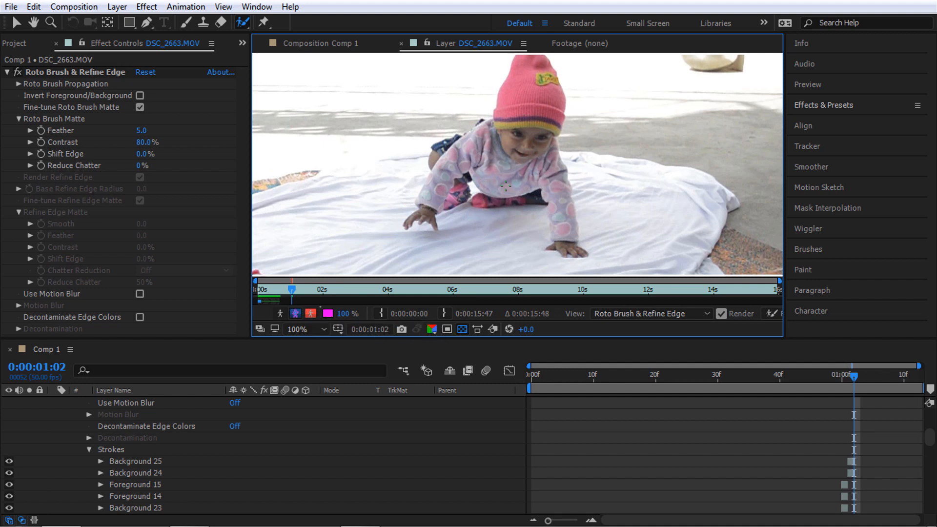
key(ctrl+z)
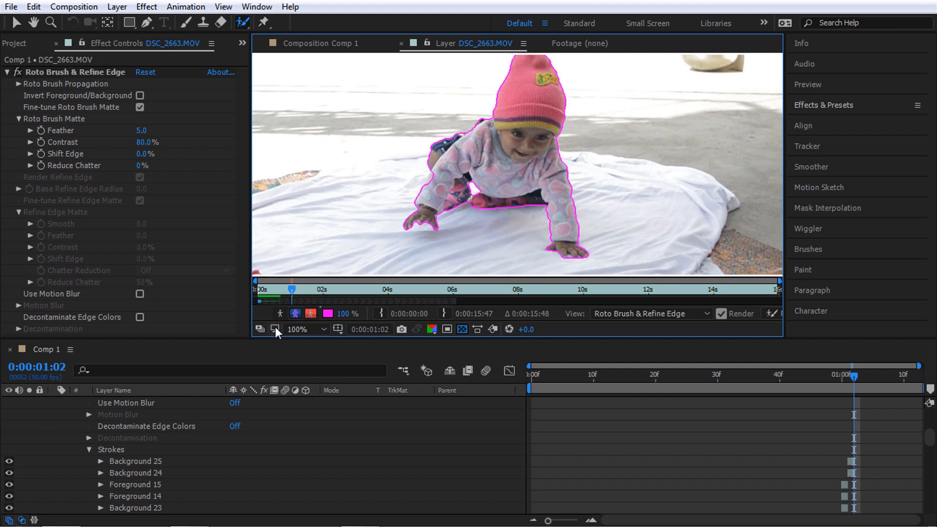
drag(453, 301, 297, 307)
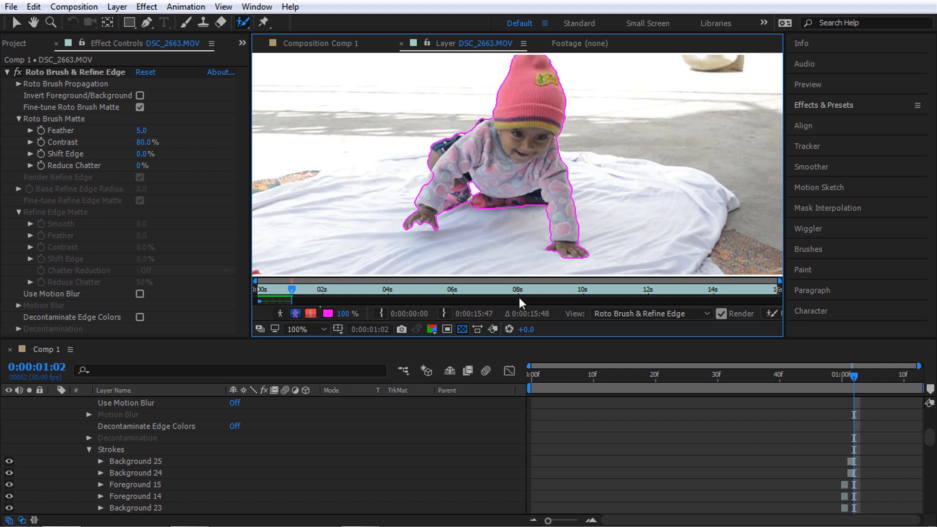
Check adjacent frames, then maximize the layer view showing the baby over transparency
key(Page_Down)
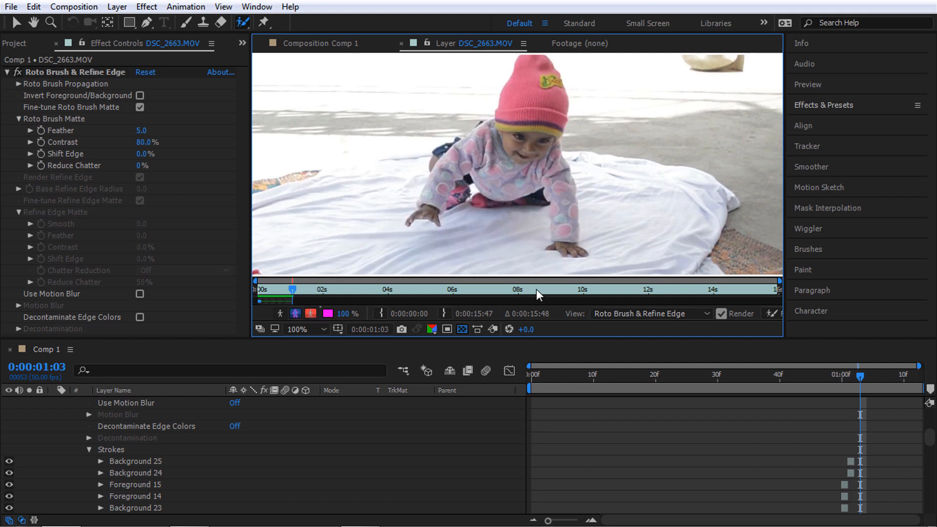
key(Page_Up)
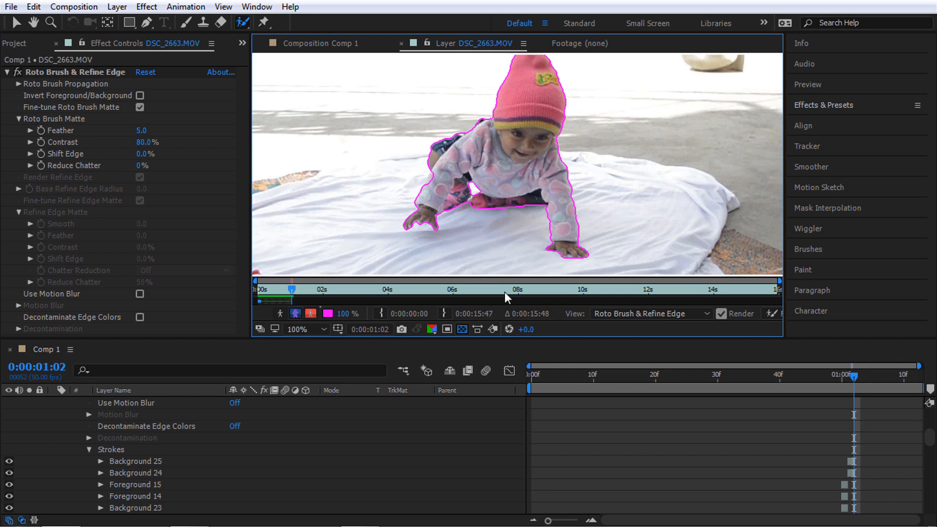
key(grave)
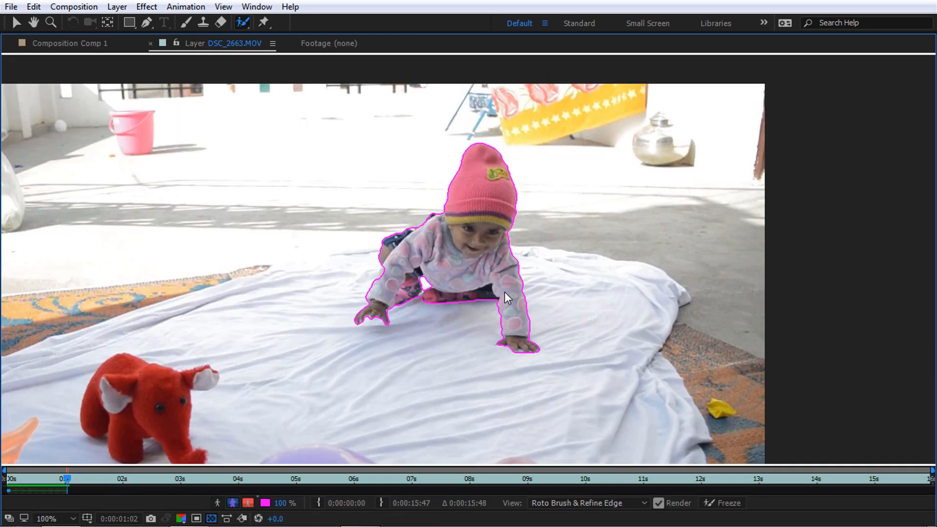
click(234, 503)
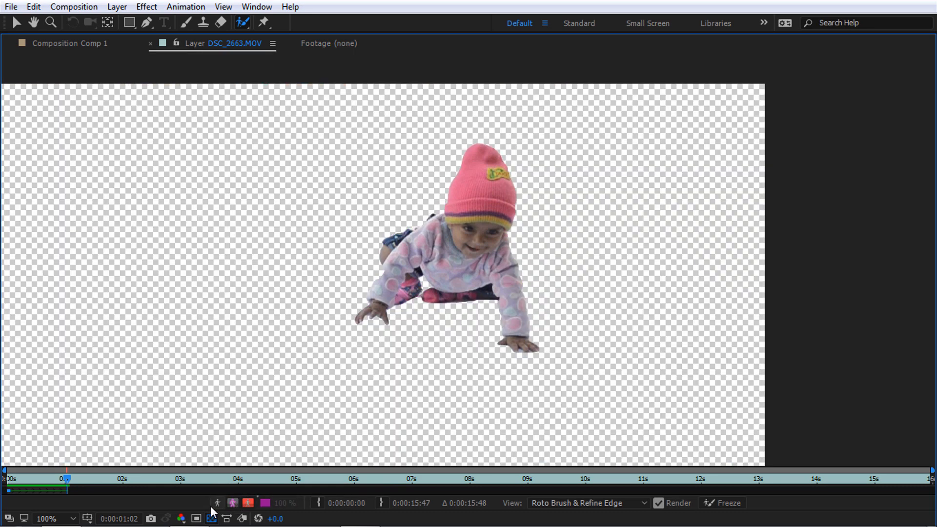
click(216, 505)
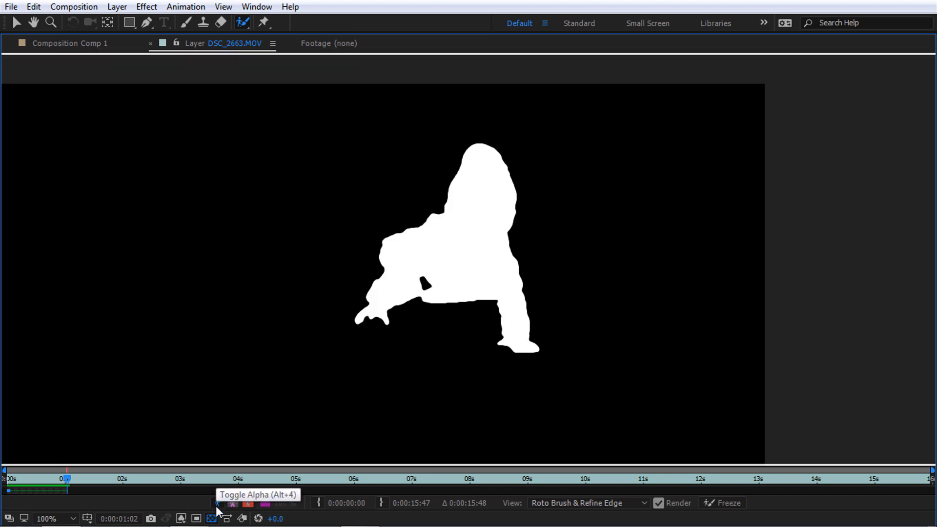
click(43, 480)
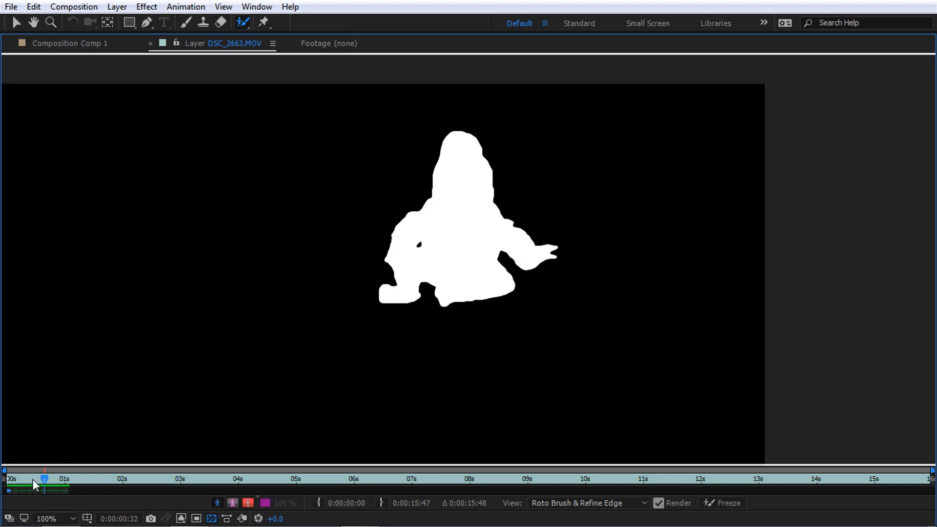
mouse_move(34, 479)
mouse_down()
mouse_move(47, 476)
mouse_move(40, 479)
mouse_up()
click(246, 502)
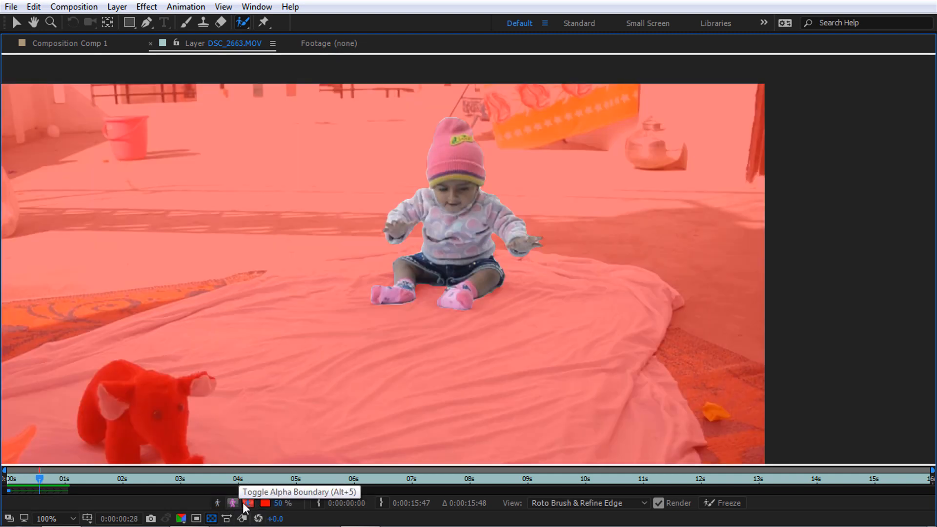
click(264, 502)
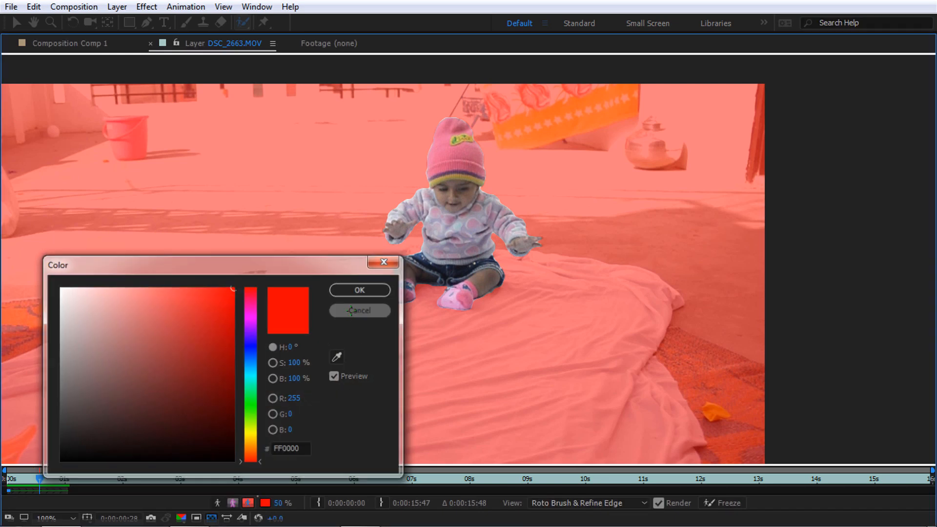
click(360, 310)
click(232, 502)
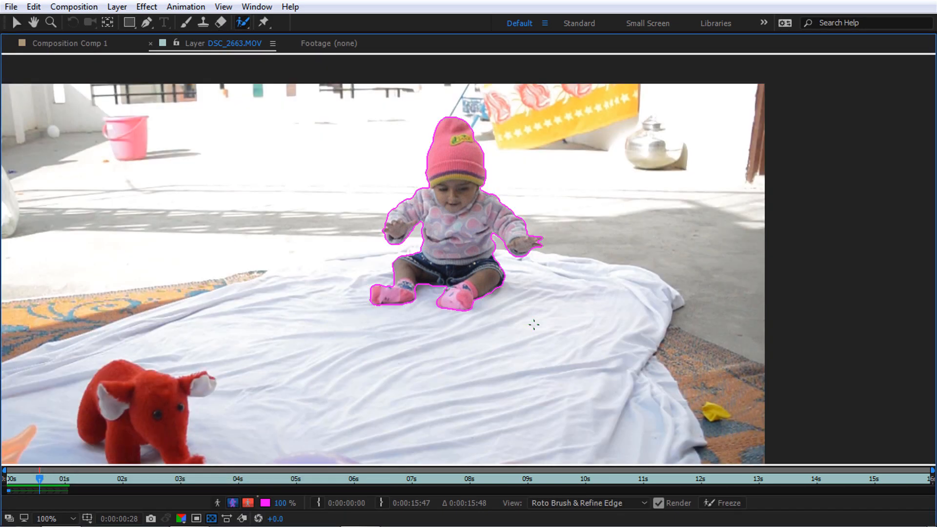
Freeze the Roto Brush propagation for all 54 frames, then restore the normal panel layout
click(725, 501)
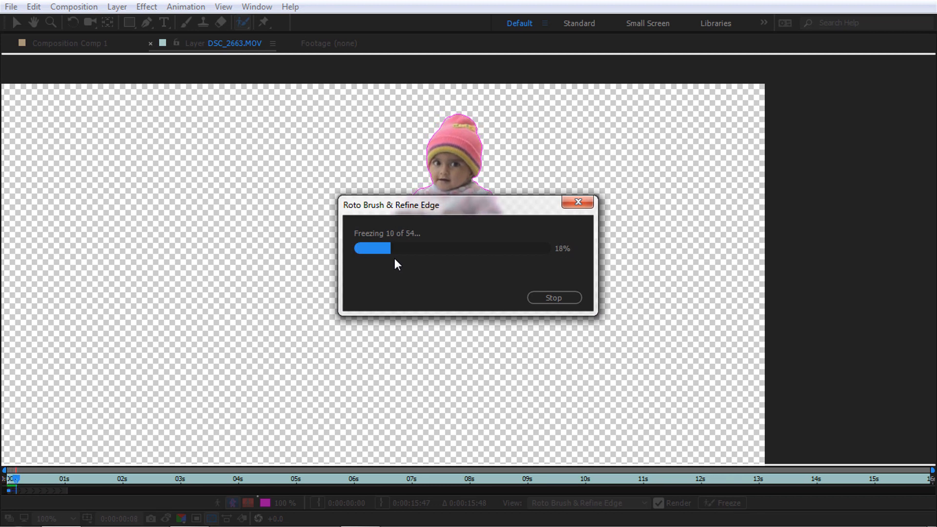
drag(394, 205, 626, 232)
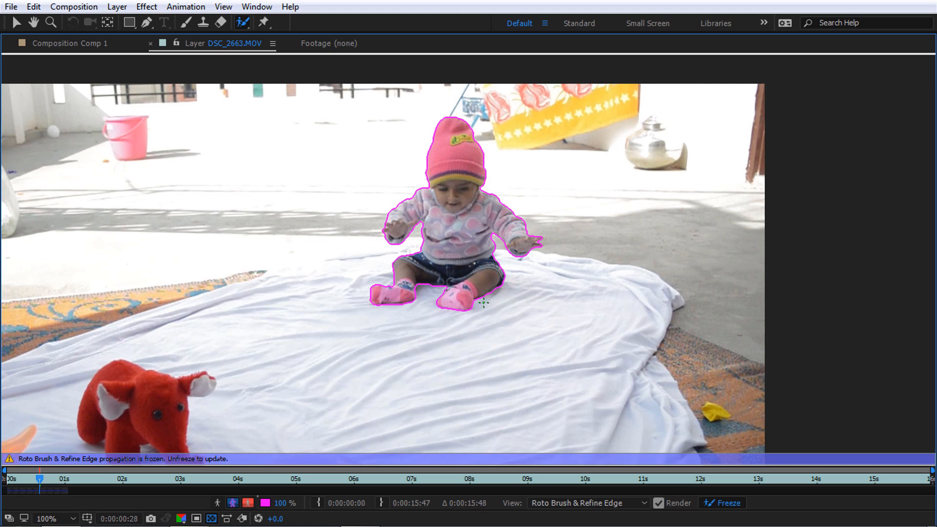
key(grave)
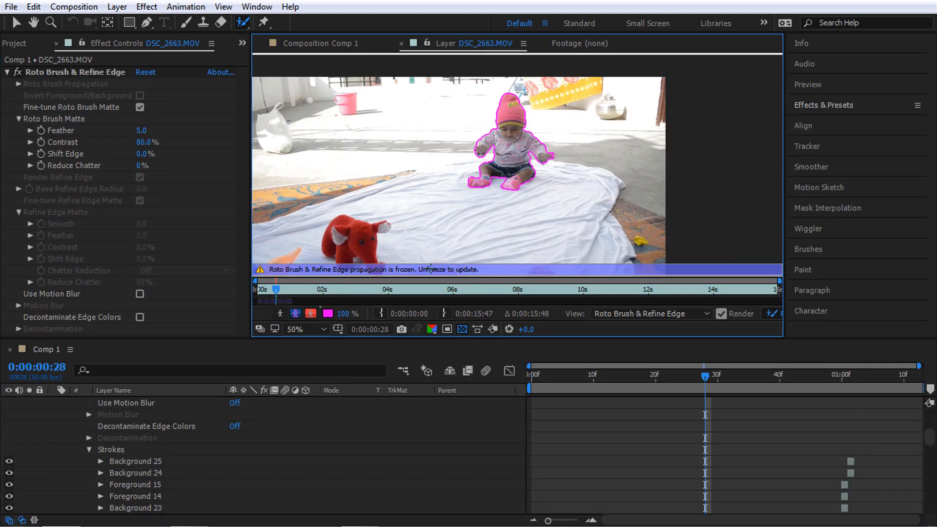
Trim Comp 1 to its work area with Trim Comp to Work Area and play it back
click(304, 43)
scroll(749, 430, down, 1)
scroll(749, 430, down, 1)
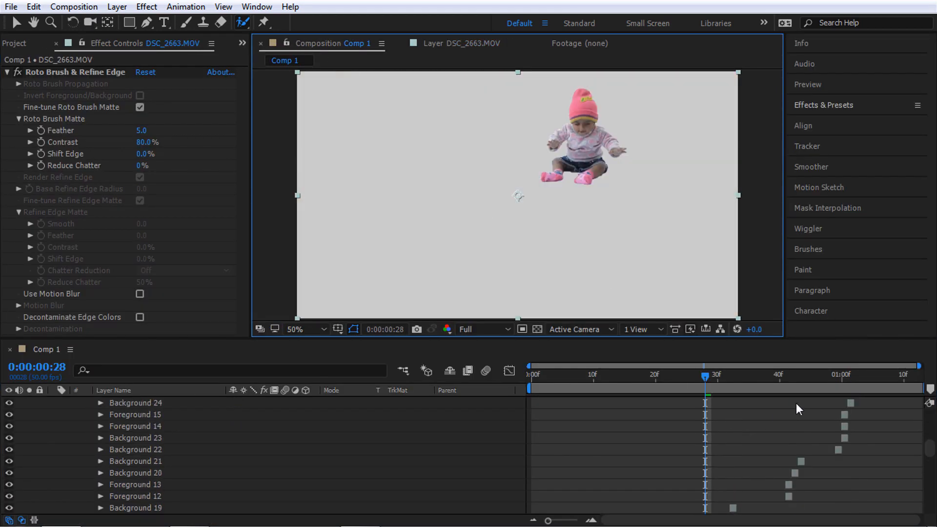
scroll(797, 408, up, 1)
drag(841, 376, 854, 394)
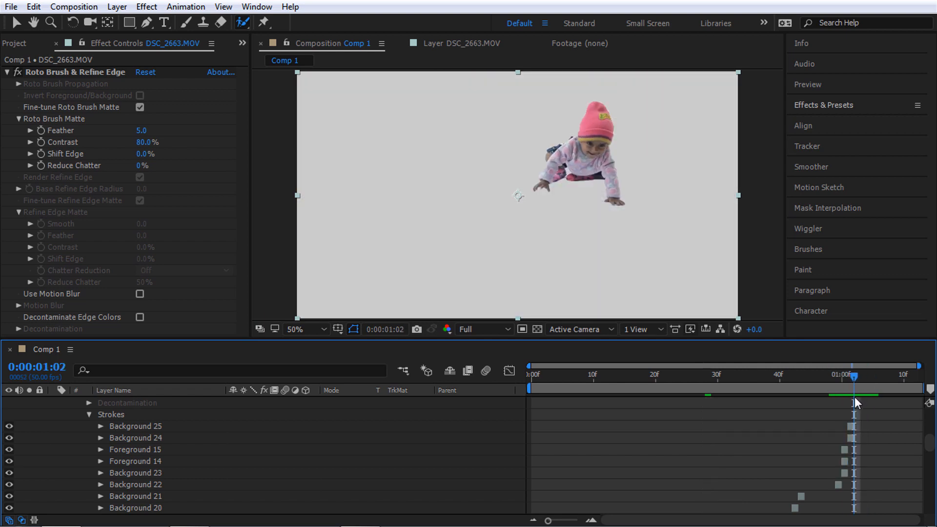
right_click(826, 389)
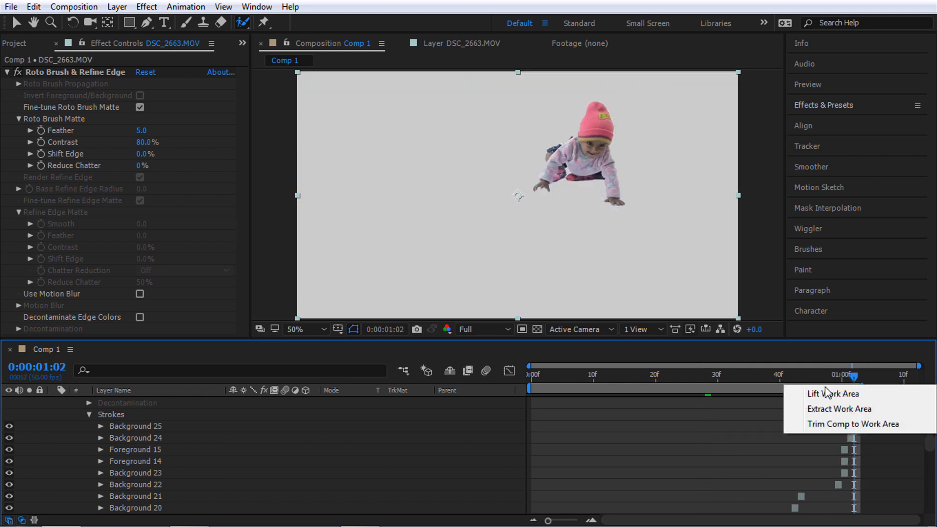
click(830, 424)
drag(871, 383, 577, 399)
key(space)
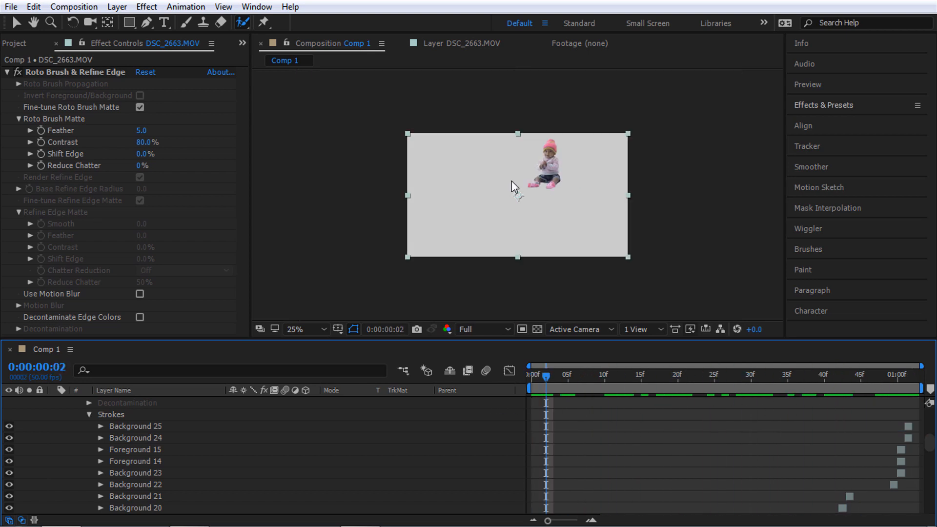
Collapse Background 25's stroke and transform settings and the Strokes group in the Timeline
scroll(121, 426, up, 4)
scroll(120, 427, down, 5)
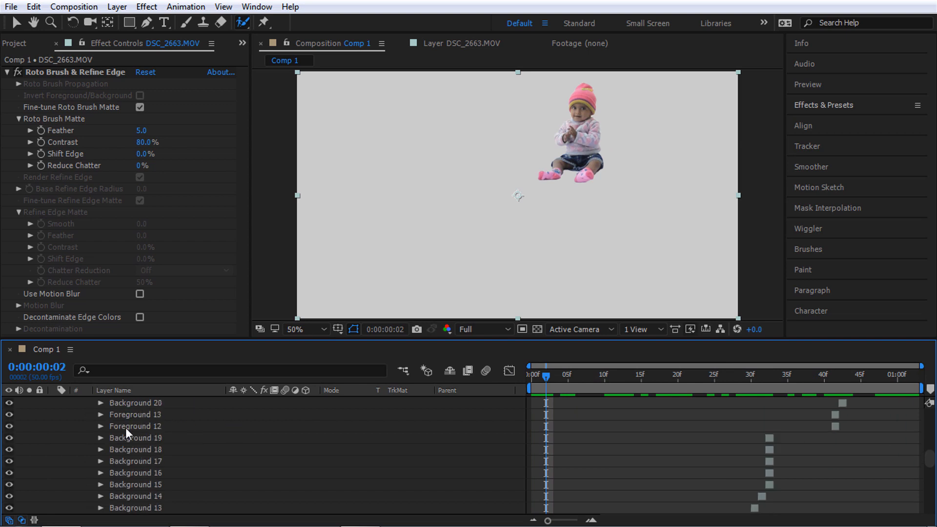
scroll(121, 427, up, 4)
click(110, 485)
scroll(258, 476, down, 2)
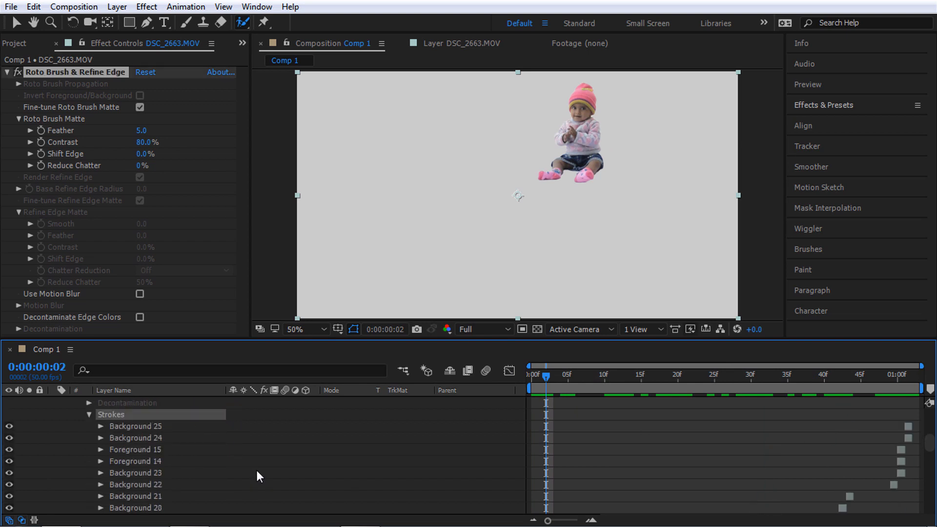
scroll(139, 456, down, 11)
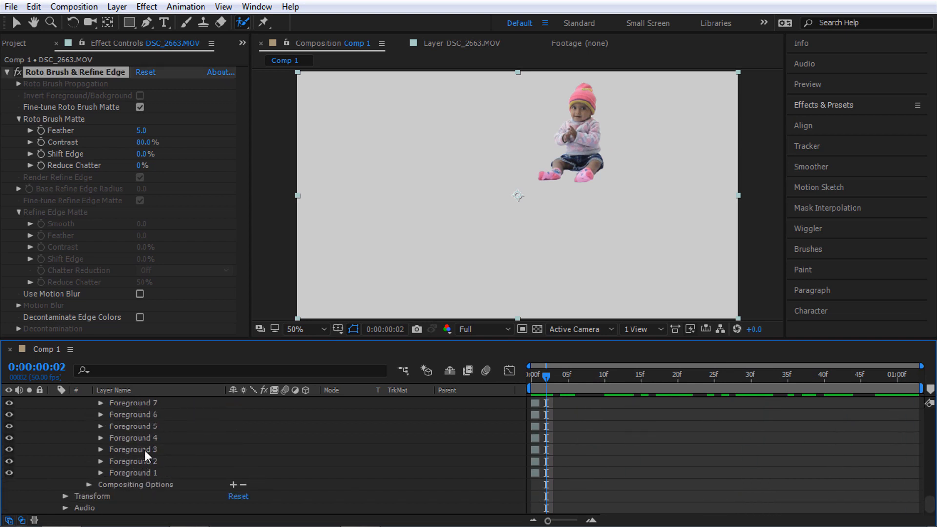
scroll(145, 449, up, 5)
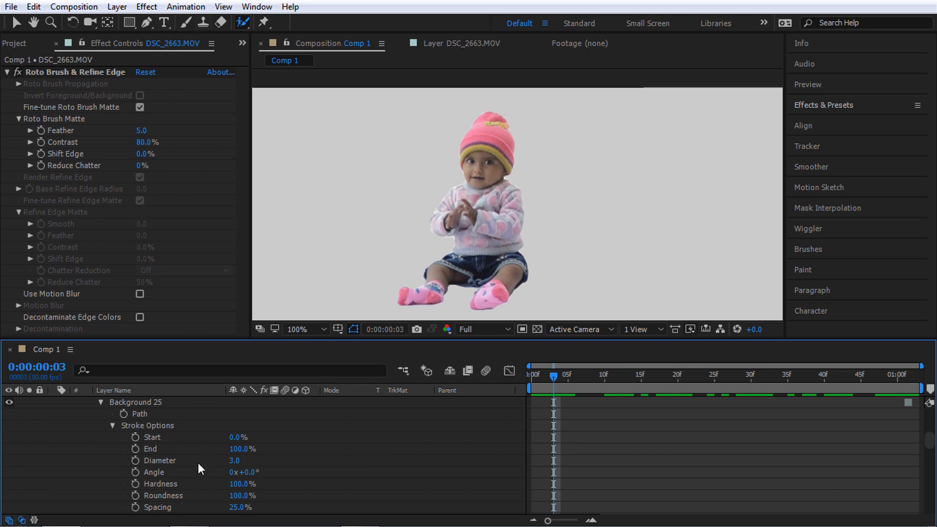
scroll(166, 444, down, 4)
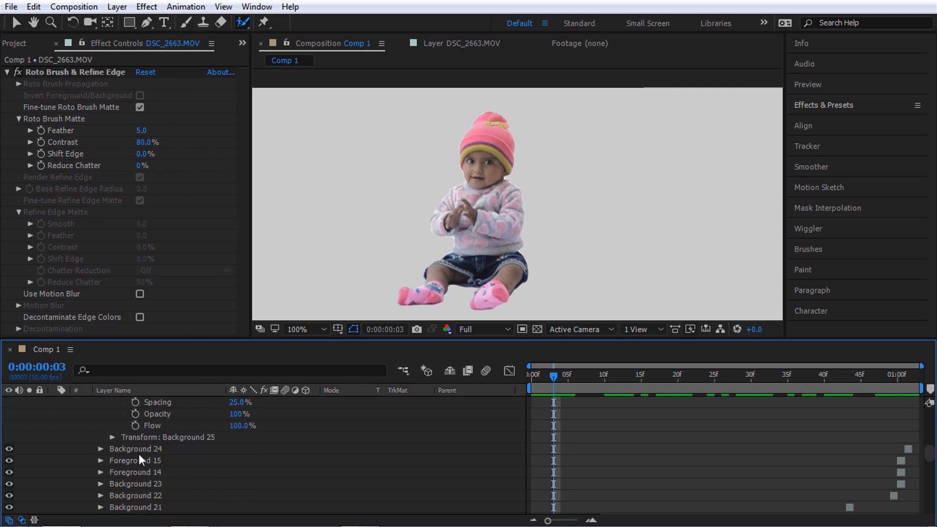
click(111, 438)
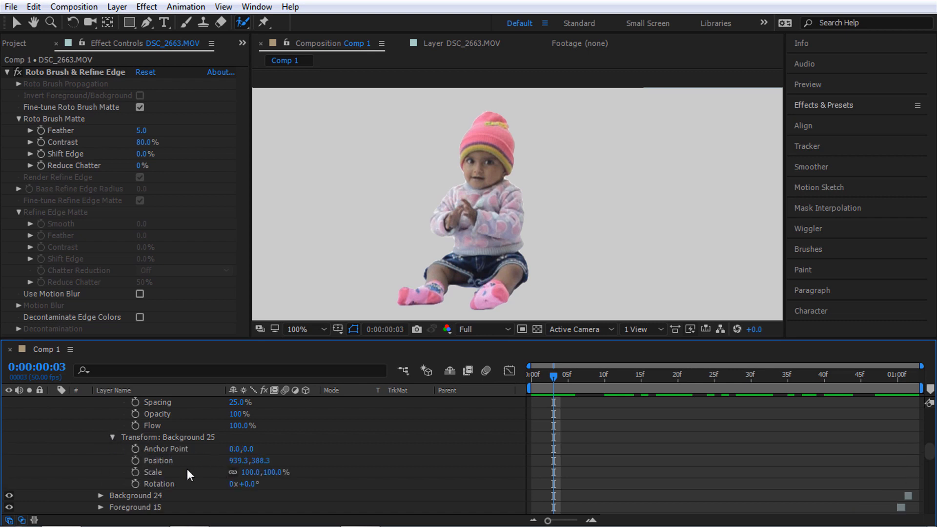
scroll(166, 476, up, 5)
click(112, 461)
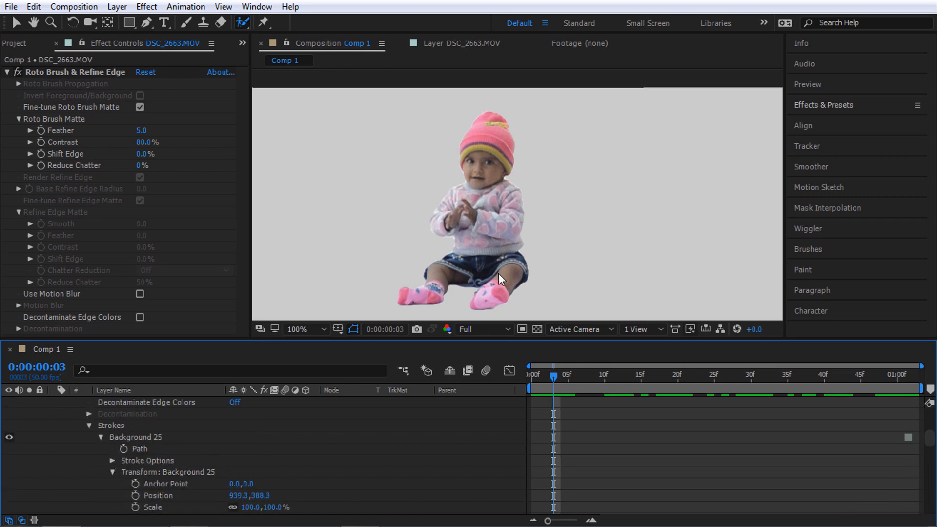
click(112, 473)
click(88, 421)
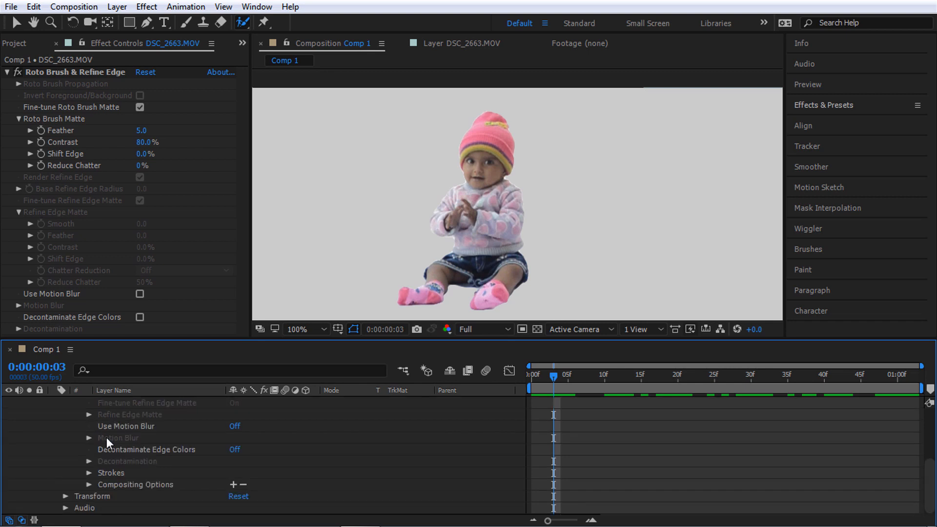
Inspect the Transform and Roto Brush & Refine Edge properties, enlarge the cut-out, then collapse the effects
click(88, 507)
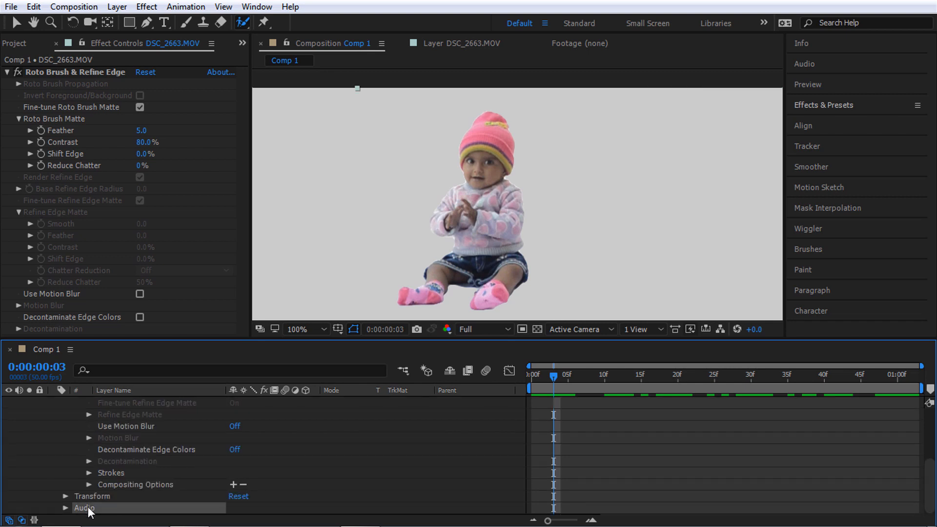
click(69, 496)
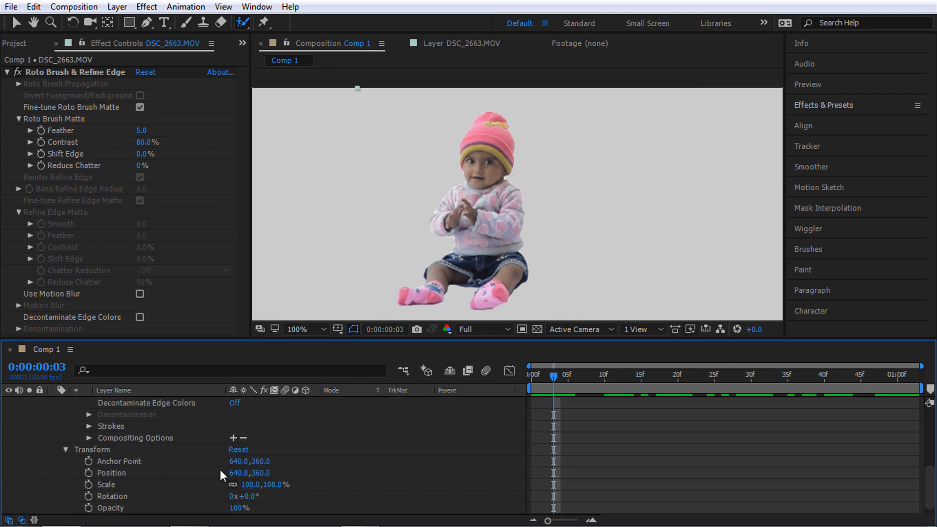
click(116, 441)
scroll(102, 452, up, 5)
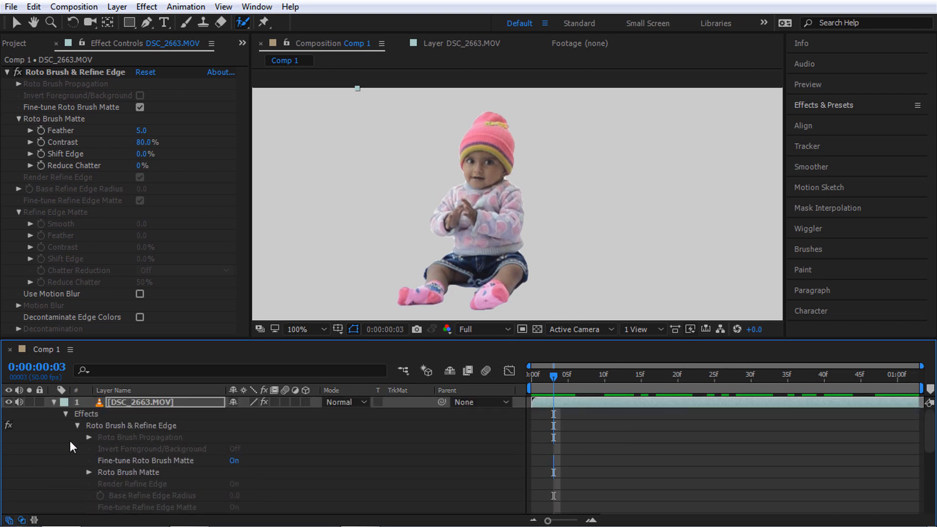
click(76, 426)
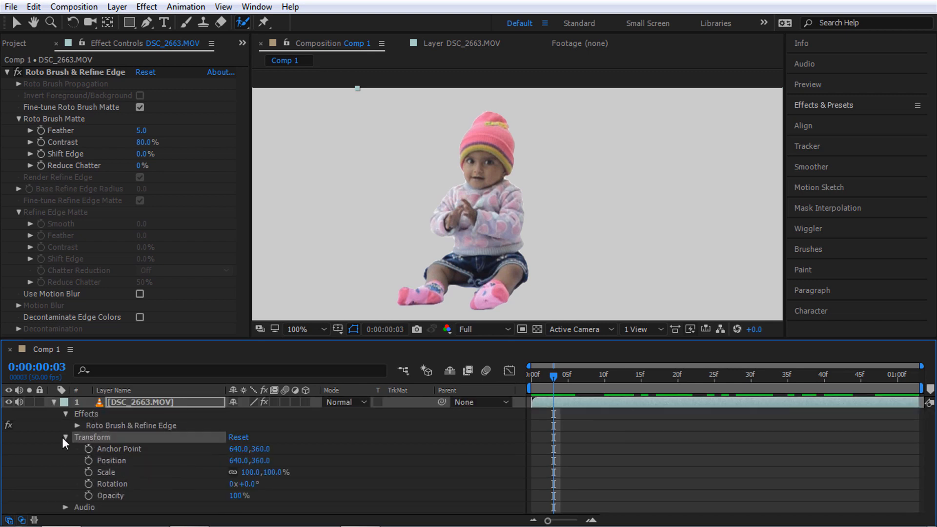
click(65, 437)
click(97, 426)
click(77, 426)
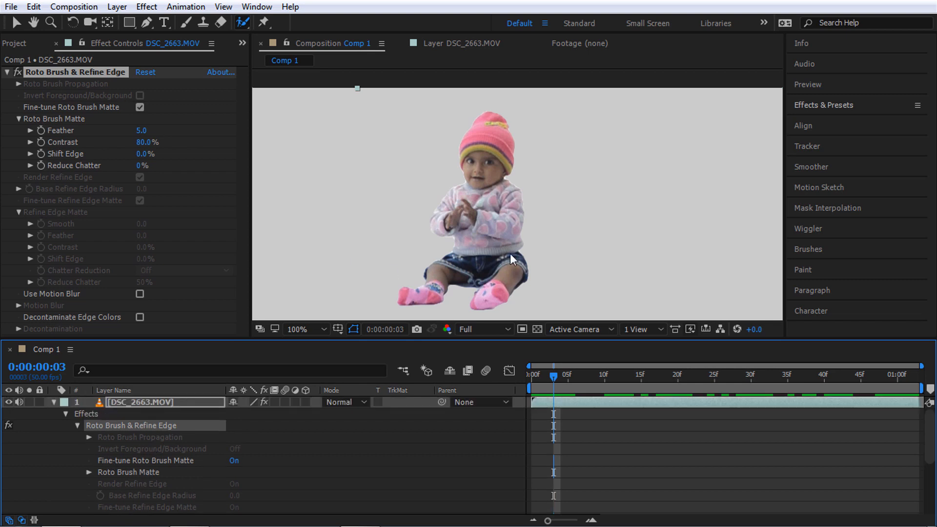
key(.)
click(54, 402)
click(133, 431)
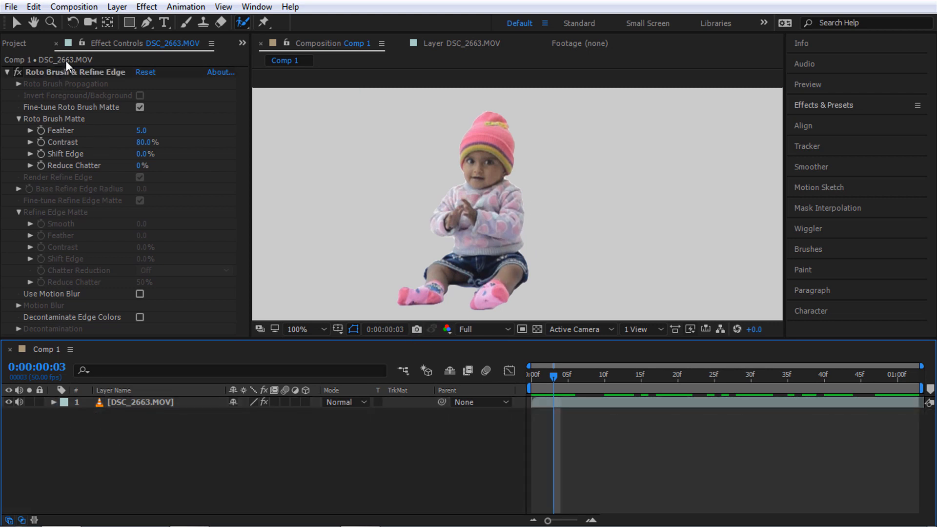
Add garden.jpg below the baby starting at frame 0 and fit it to the comp with Ctrl+Alt+F
click(15, 43)
drag(54, 191, 183, 464)
scroll(576, 236, down, 1)
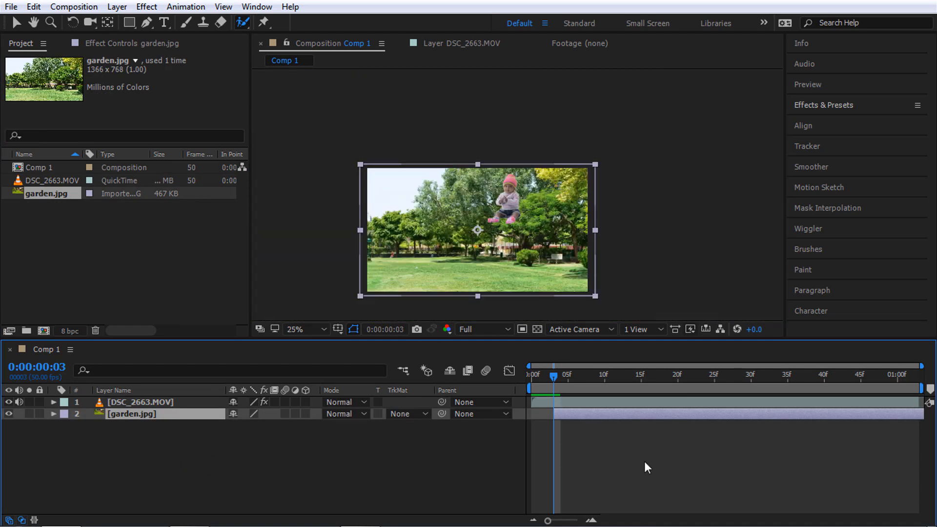
drag(607, 418, 587, 423)
click(565, 262)
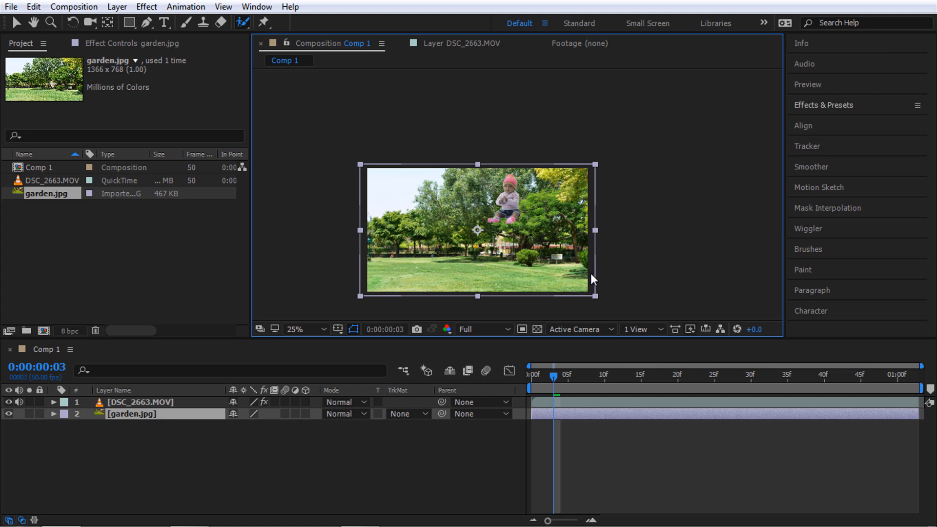
key(ctrl+alt+f)
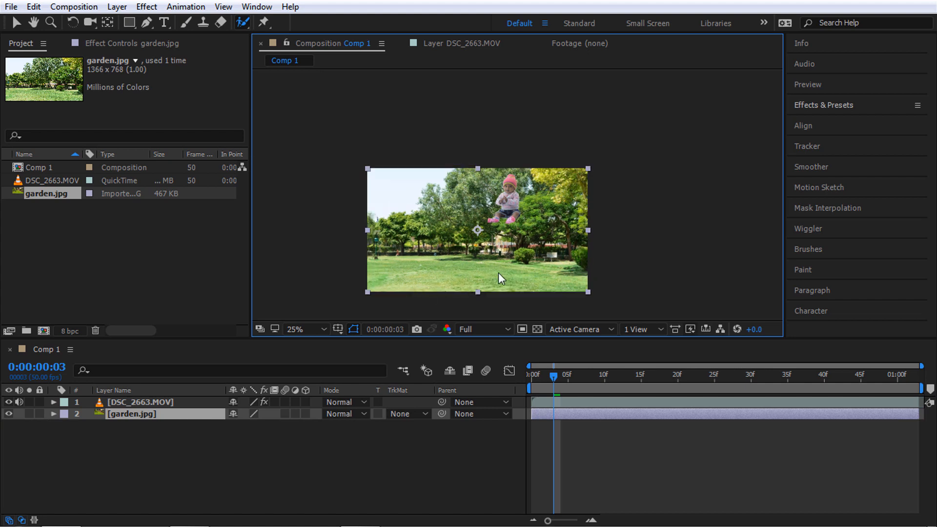
Move the garden photo's anchor to its bottom centre and scale the photo up
key(y)
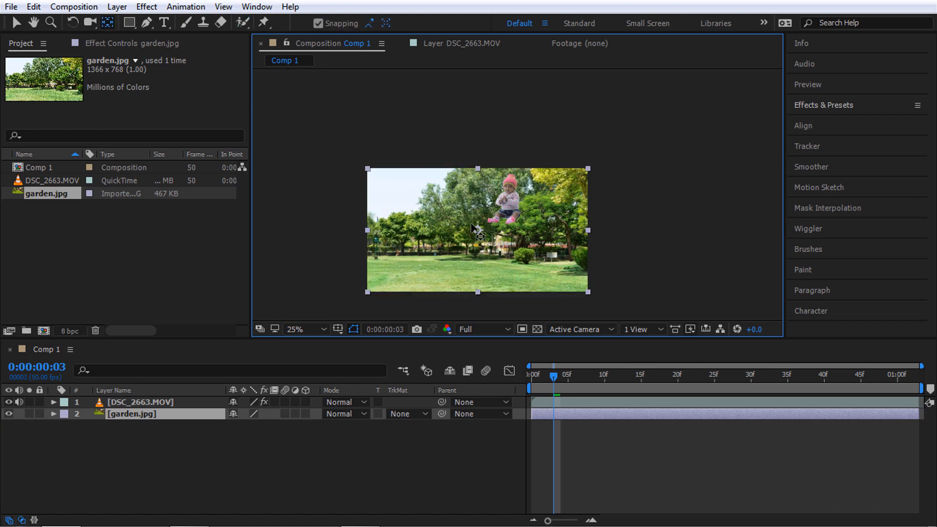
drag(477, 230, 476, 292)
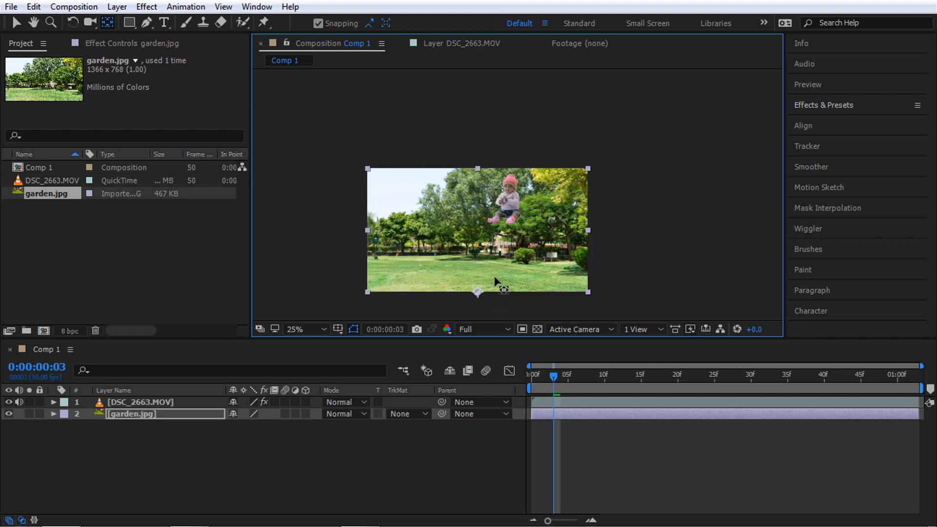
key(v)
drag(587, 166, 642, 113)
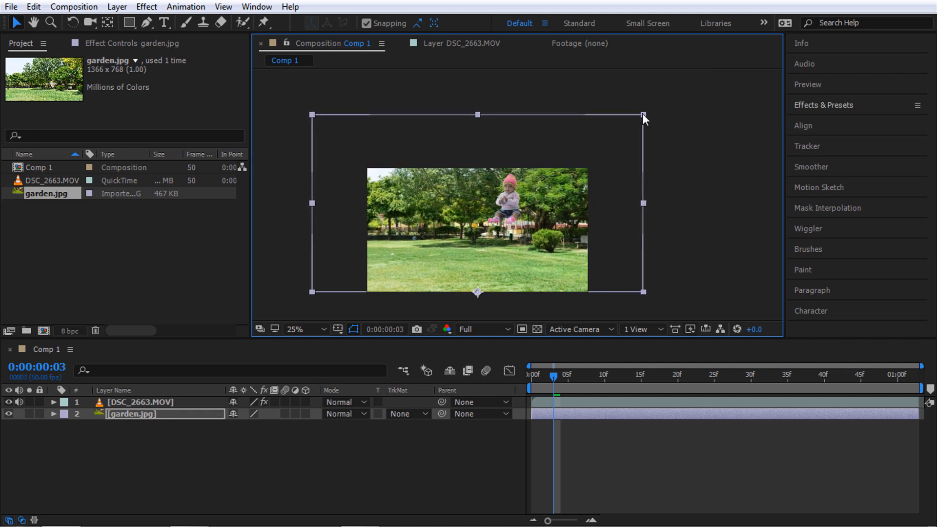
click(138, 402)
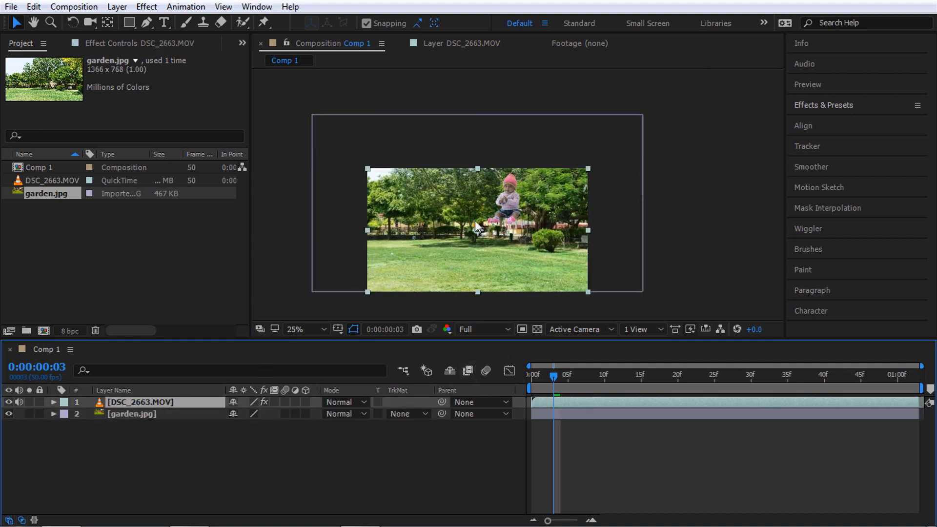
Move the baby down and left, then try and undo a further garden photo resize
drag(512, 201, 488, 224)
drag(582, 377, 555, 408)
click(615, 203)
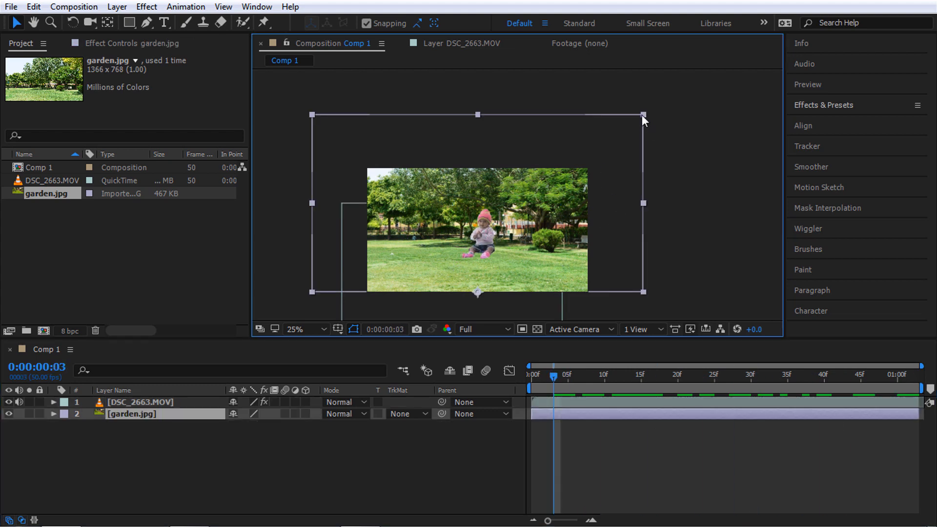
drag(642, 115, 671, 109)
drag(710, 81, 692, 96)
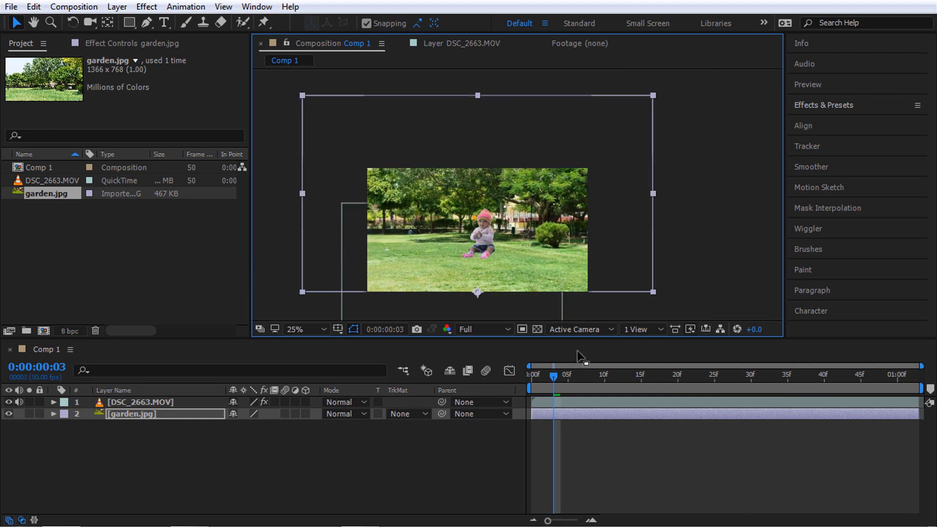
key(ctrl+z)
Scale the baby up from its top-right corner so it sits on the lawn
click(563, 404)
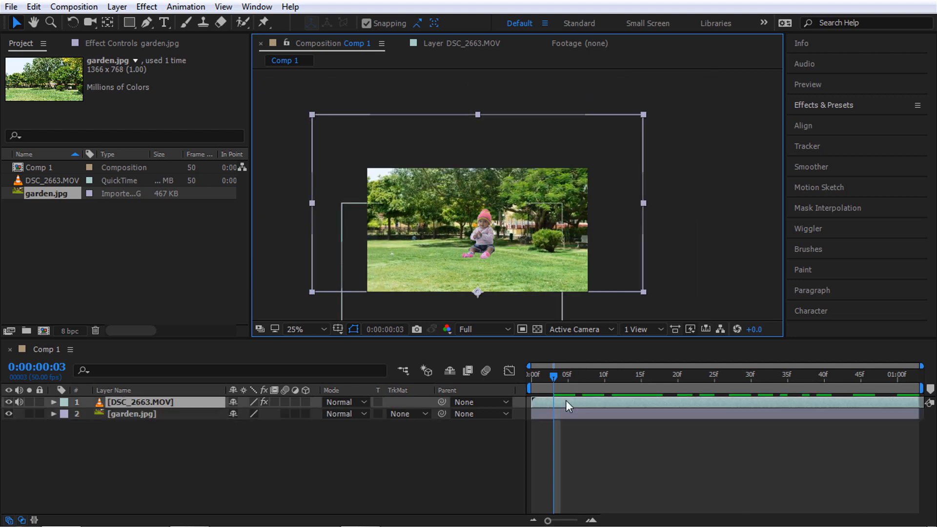
click(565, 198)
click(429, 258)
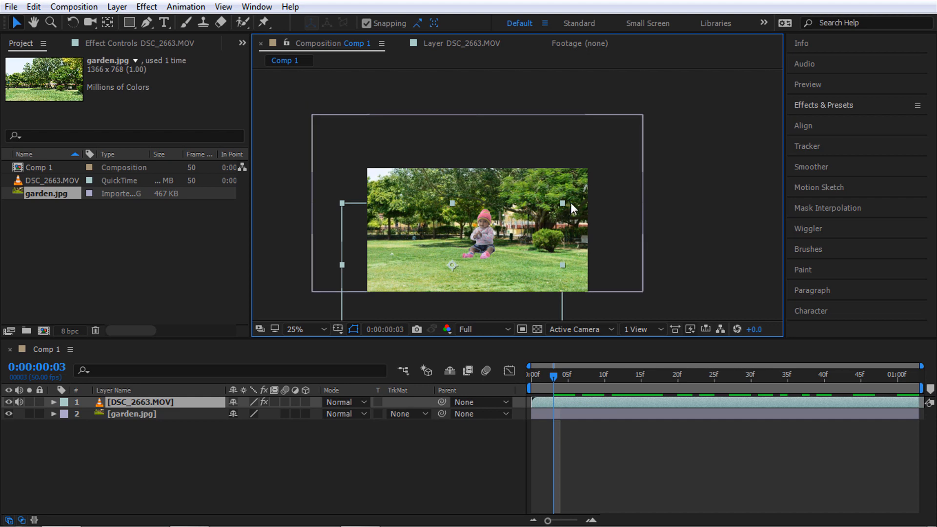
drag(564, 203, 602, 181)
click(615, 175)
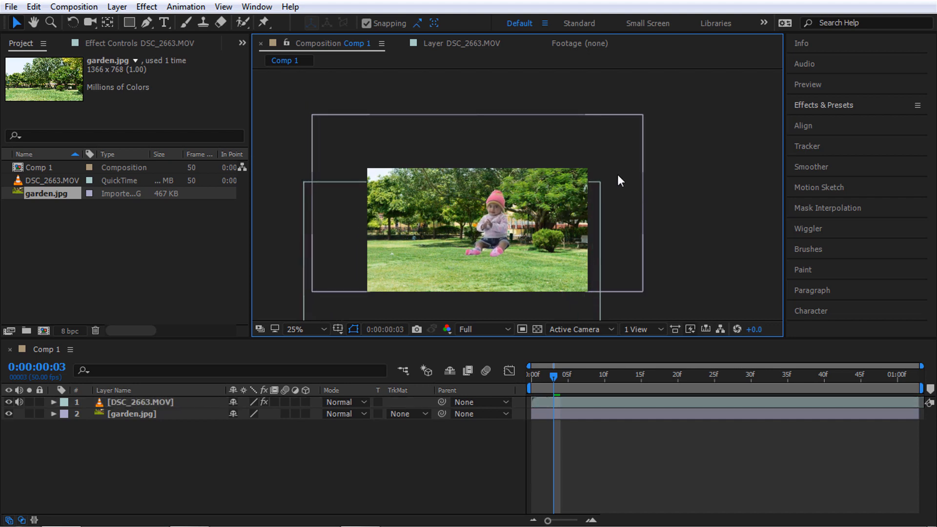
click(595, 210)
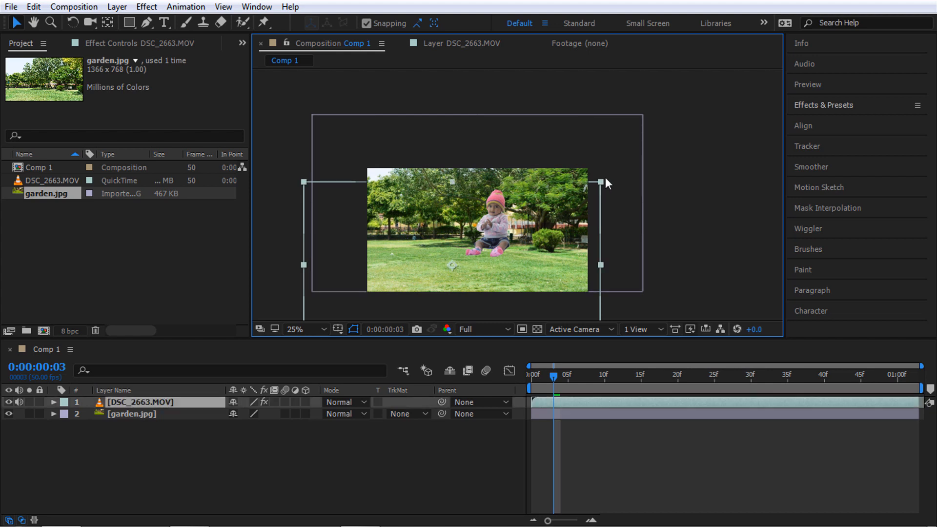
drag(604, 177, 613, 171)
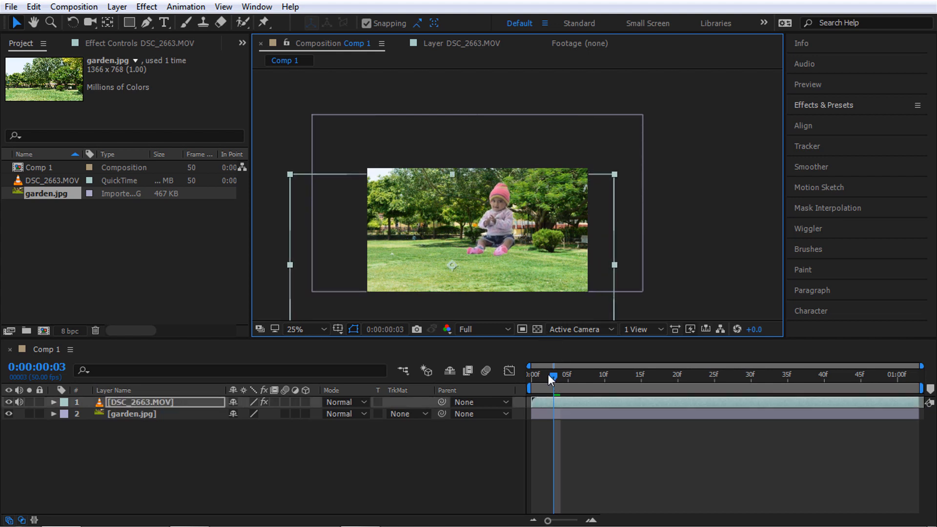
Scrub through frames around 22–24 to check the baby's placement on the garden
drag(531, 375, 710, 406)
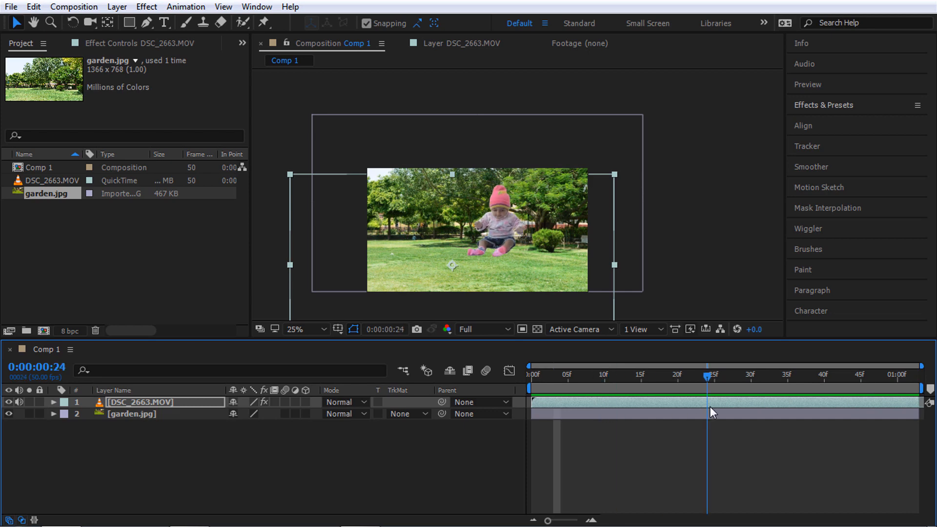
scroll(482, 256, up, 3)
drag(542, 121, 556, 99)
drag(498, 264, 547, 164)
key(v)
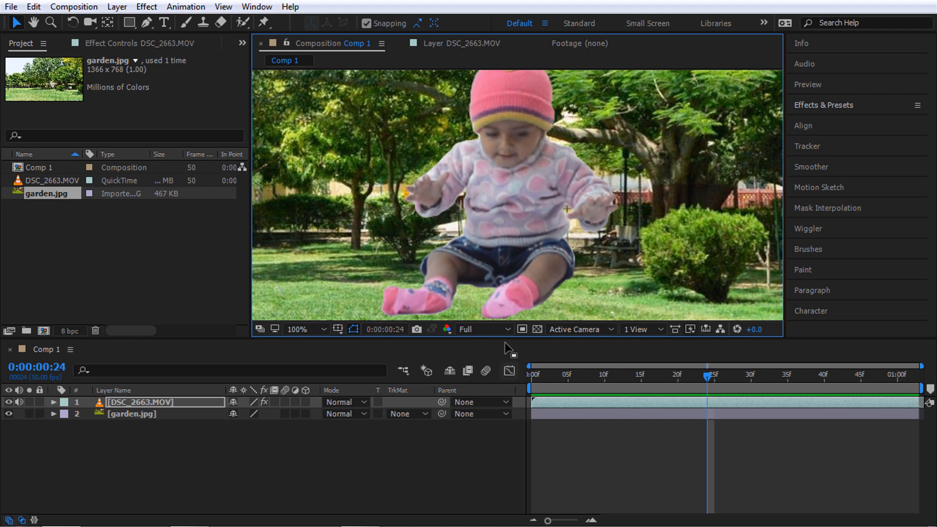
scroll(538, 256, down, 2)
scroll(539, 256, up, 2)
drag(636, 382, 686, 391)
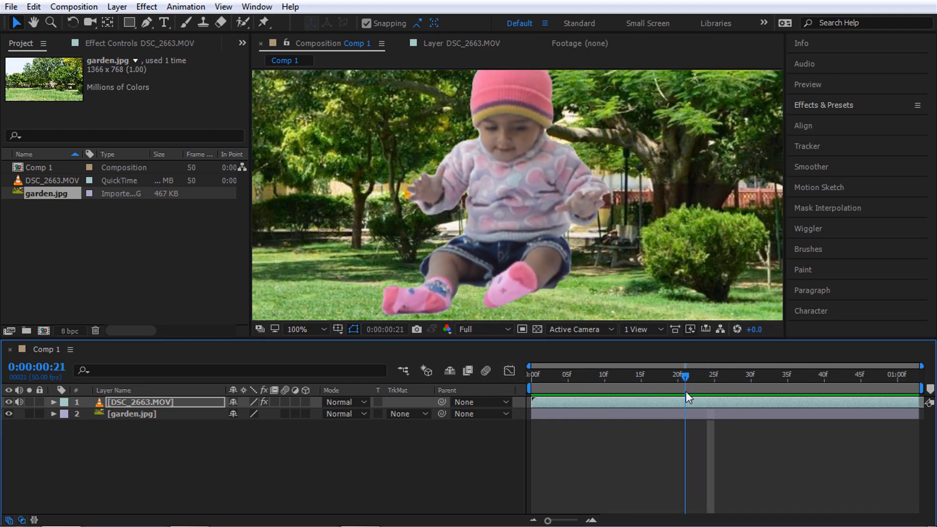
click(127, 404)
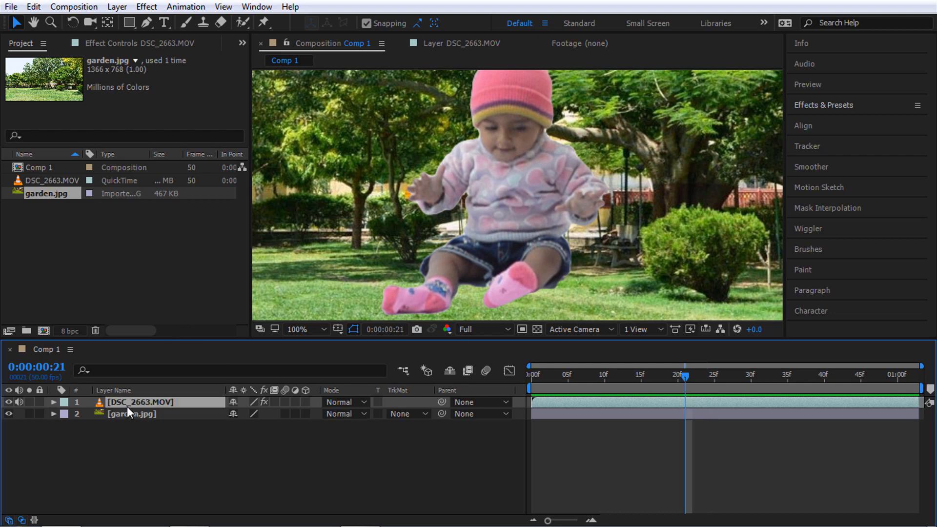
Set Comp 1's background colour to black in Composition Settings and hide garden.jpg
click(120, 42)
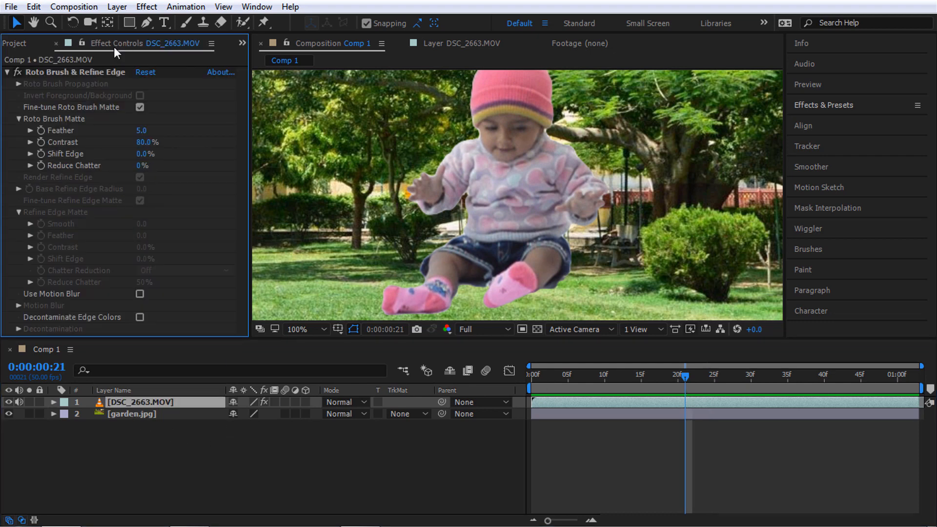
click(134, 402)
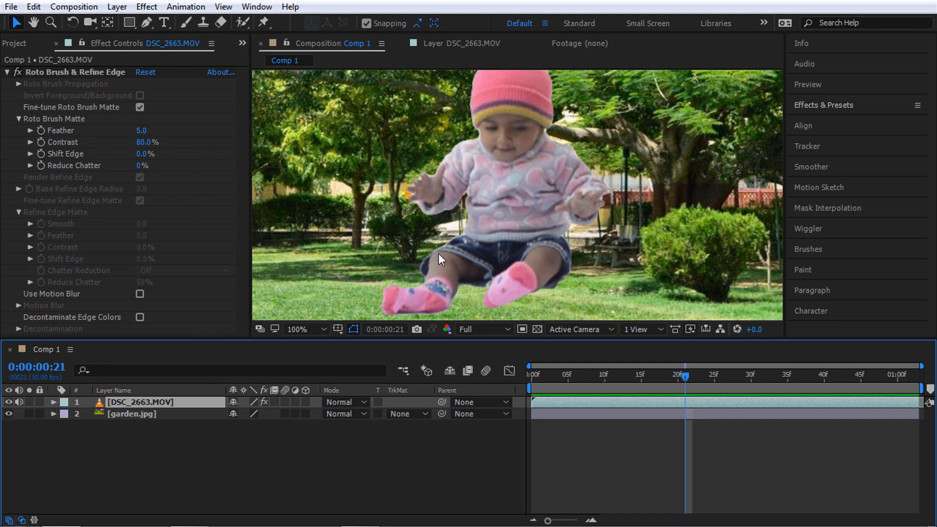
right_click(257, 485)
click(318, 344)
click(378, 360)
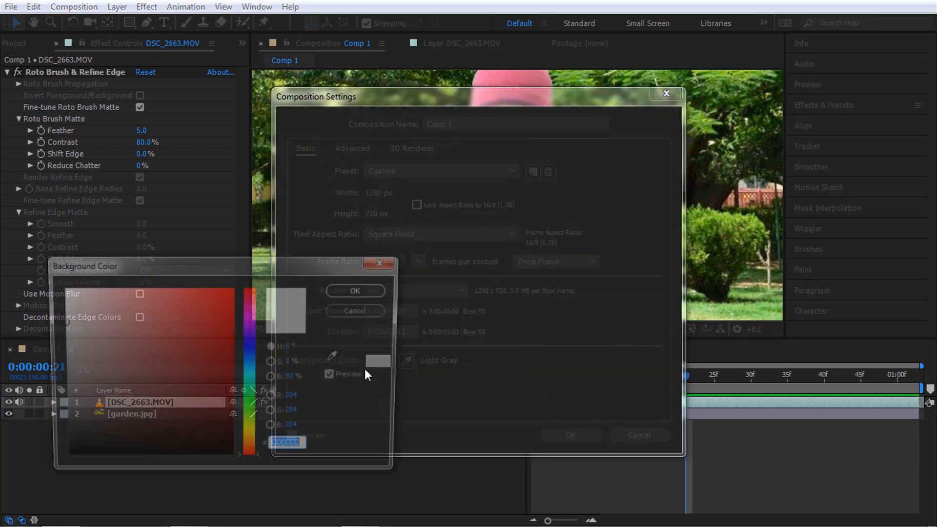
drag(170, 371, 197, 460)
click(368, 288)
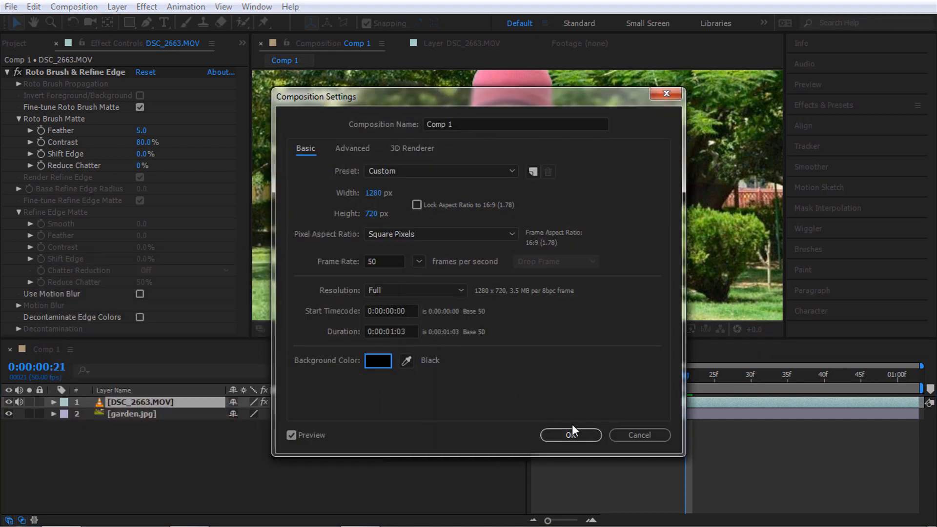
click(570, 434)
click(143, 417)
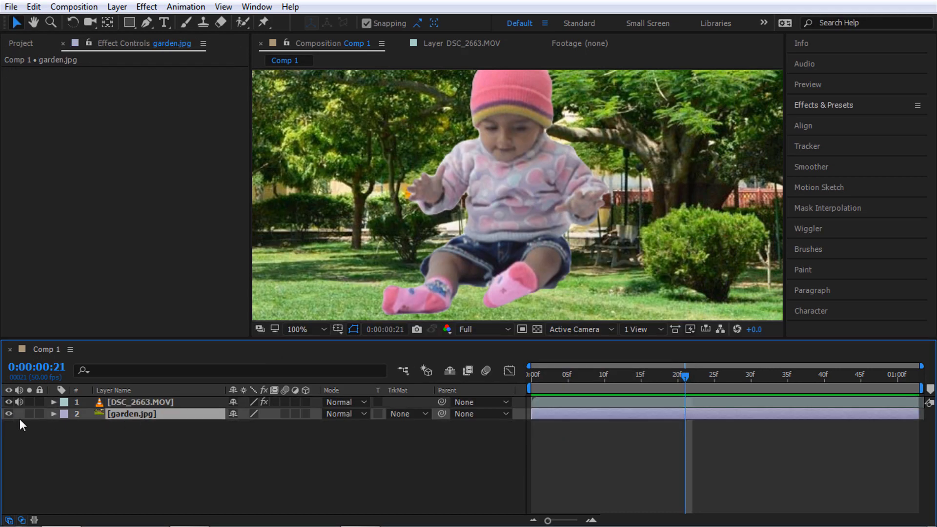
click(9, 413)
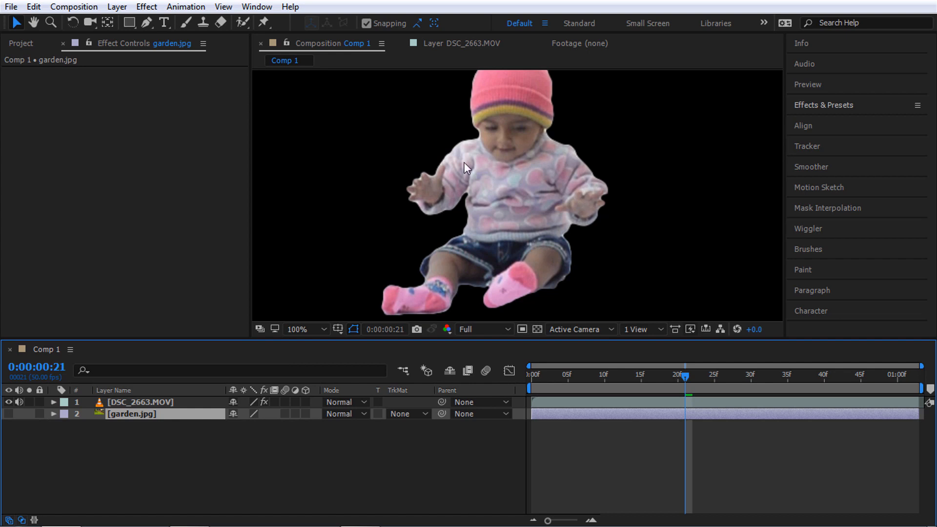
Raise the Roto Brush matte Feather and set Contrast to 50%
click(134, 401)
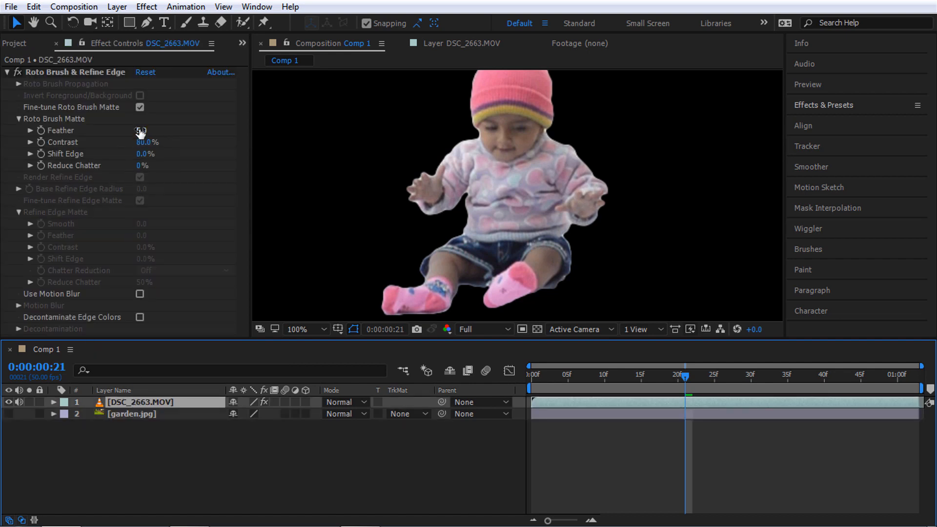
mouse_move(140, 130)
mouse_down()
mouse_move(235, 111)
mouse_move(126, 130)
mouse_move(185, 130)
mouse_up()
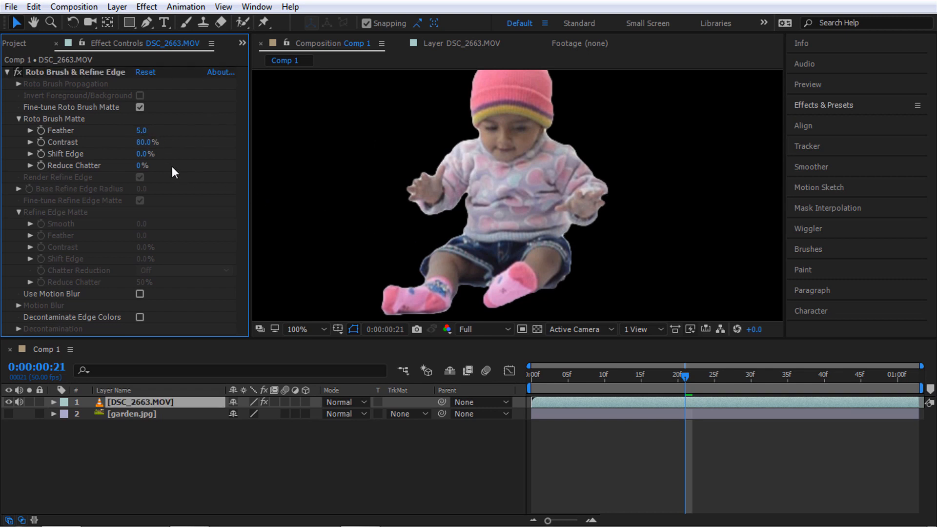
click(143, 142)
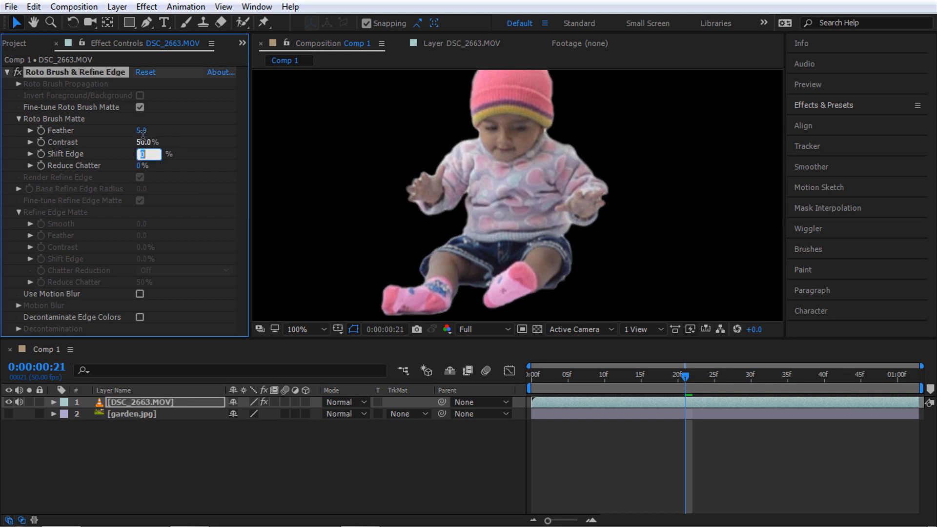
key(Tab)
key(Return)
Set Shift Edge to -3% and Reduce Chatter to 100%, then collapse Roto Brush Matte
click(141, 154)
text(79)
key(Return)
drag(192, 147, 131, 159)
key(ctrl+z)
key(ctrl+z)
text(-3)
key(Return)
drag(141, 167, 130, 217)
click(18, 119)
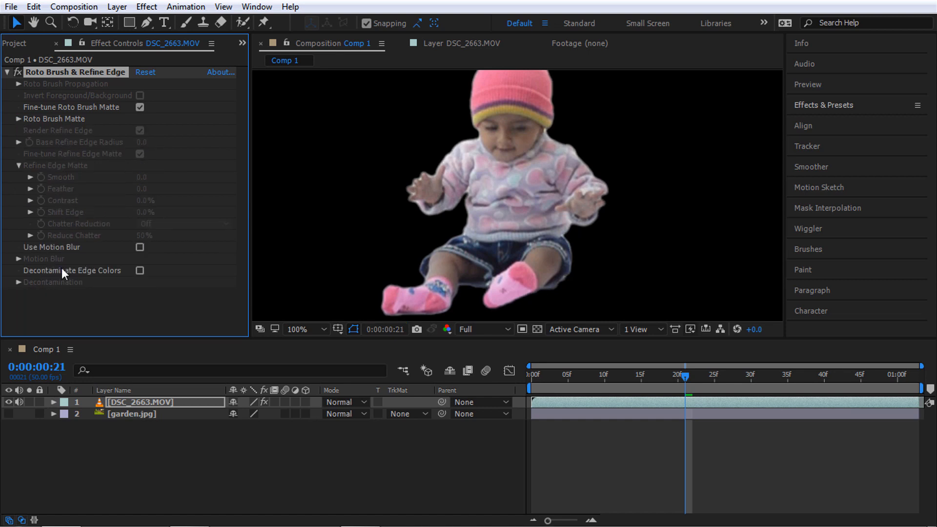
click(139, 247)
scroll(399, 204, up, 4)
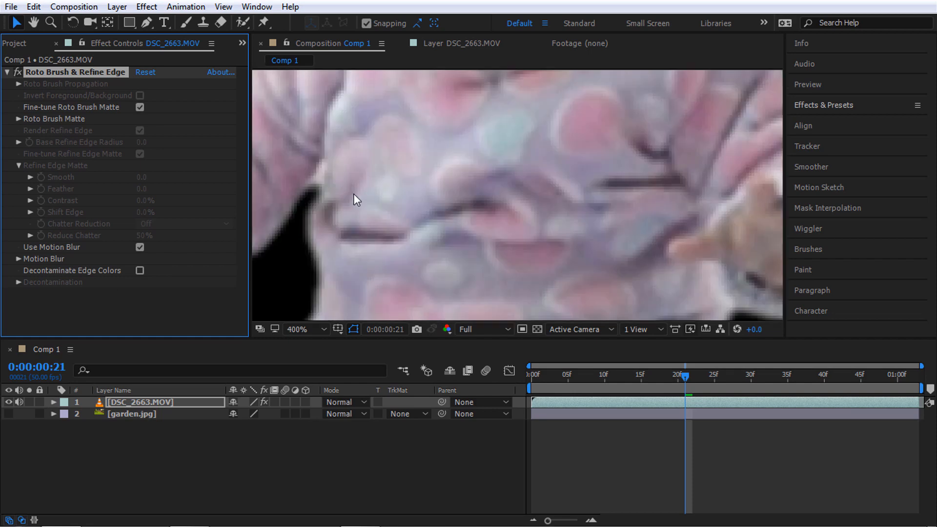
scroll(353, 194, down, 2)
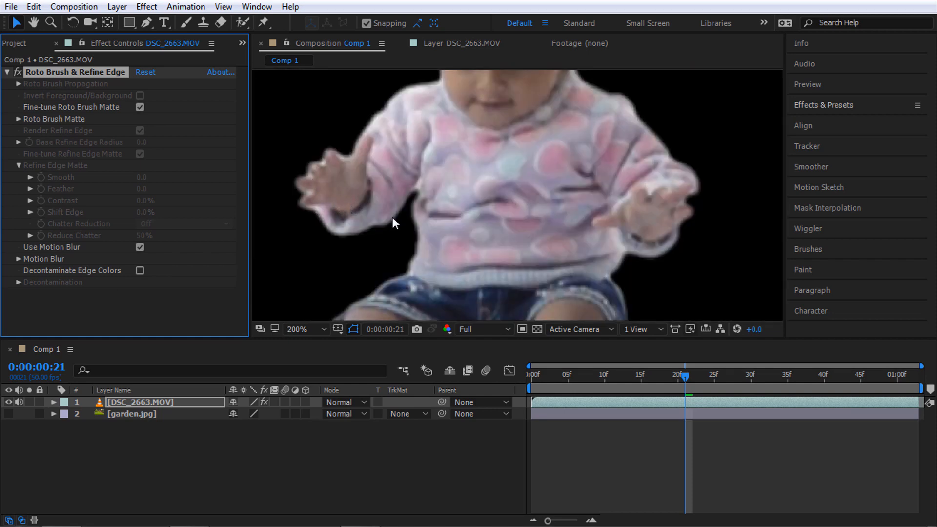
scroll(393, 218, down, 1)
scroll(394, 218, up, 1)
scroll(384, 212, down, 1)
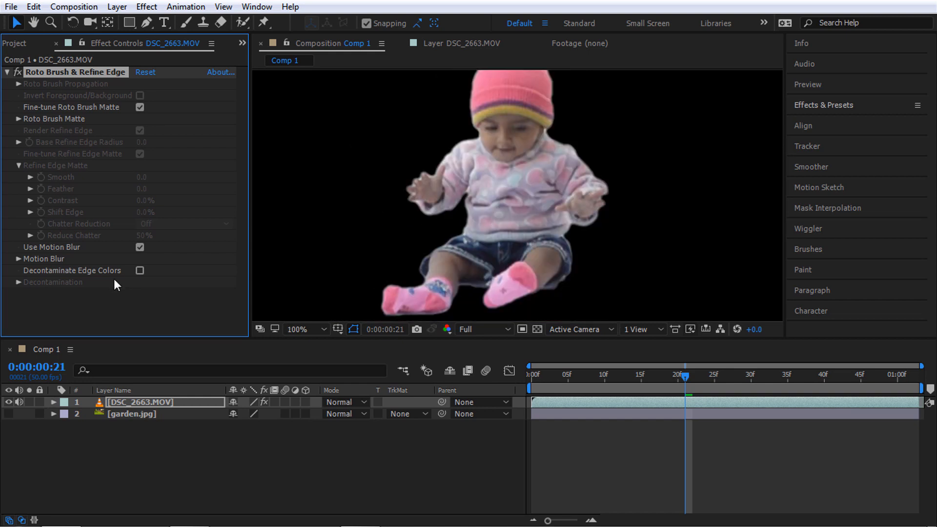
Turn on Decontaminate Edge Colors, compare the edges with it off and on, and expand Decontamination
click(140, 271)
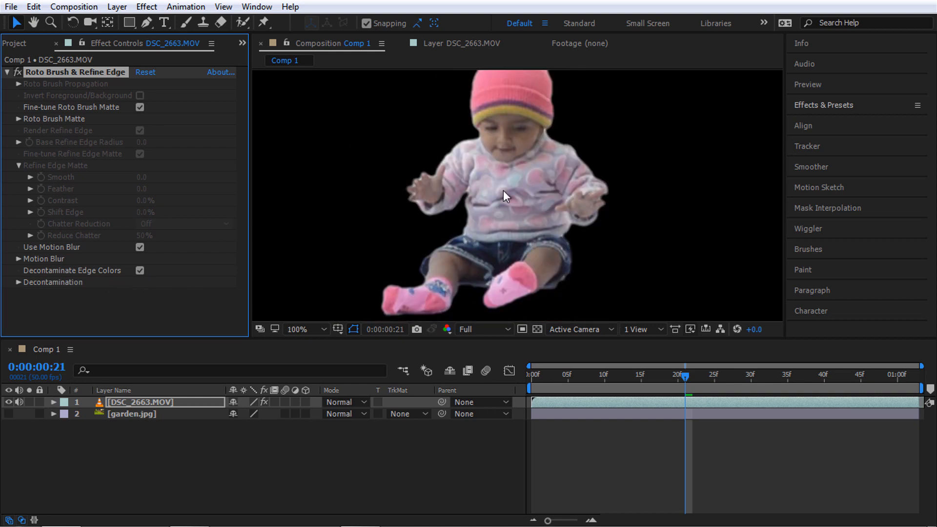
click(140, 271)
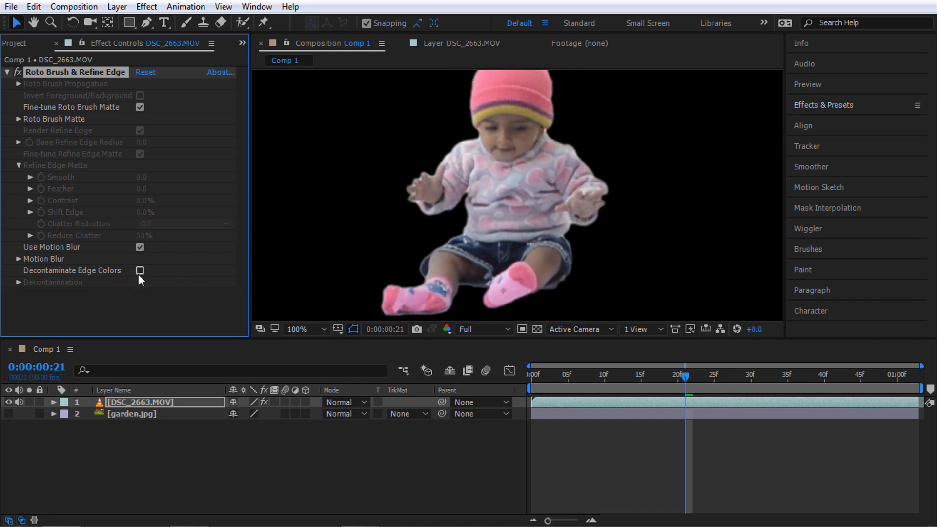
click(139, 272)
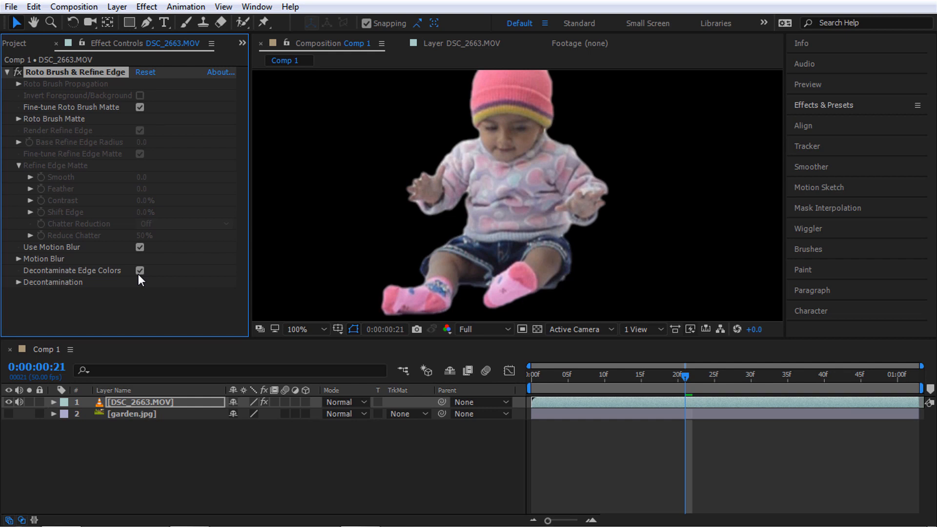
click(17, 282)
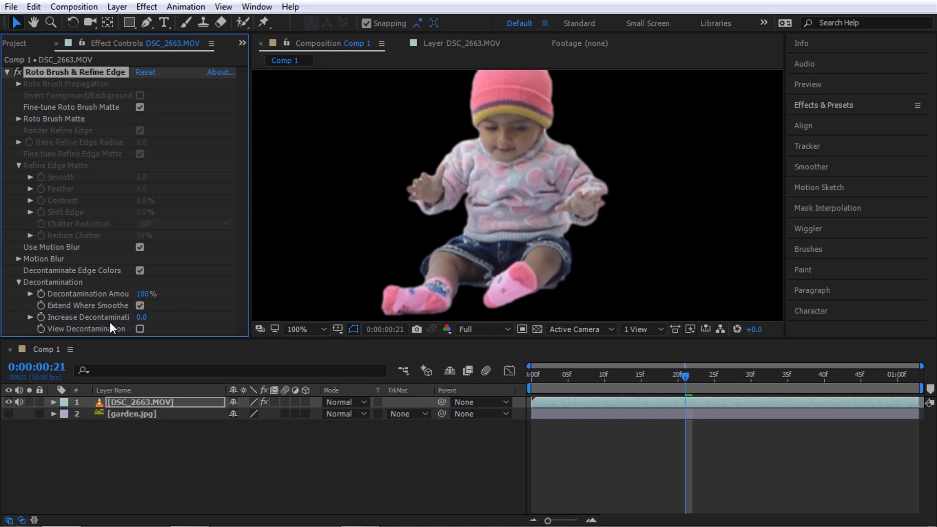
Try Increase Decontamination values between roughly 3.5 and 5.0 while watching the edges
click(141, 317)
text(0.3)
key(Return)
drag(142, 322, 173, 315)
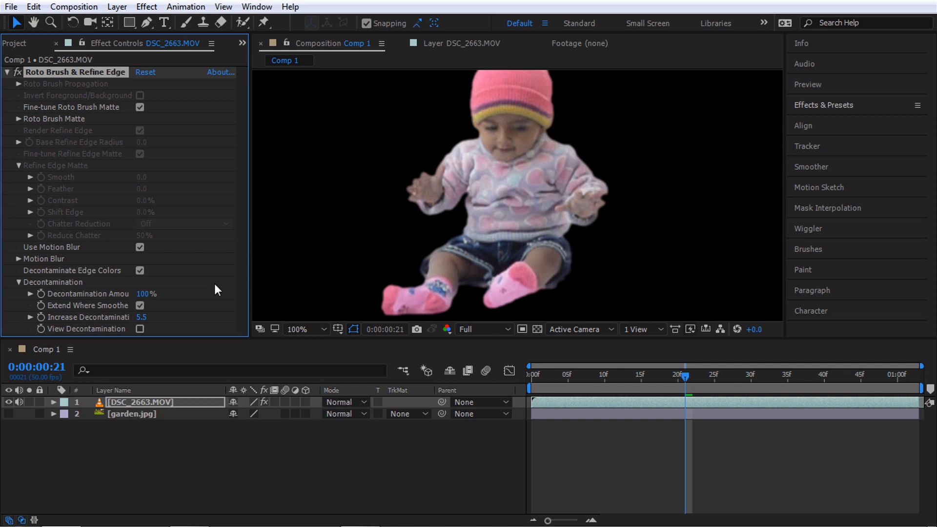
click(144, 316)
text(5)
key(Return)
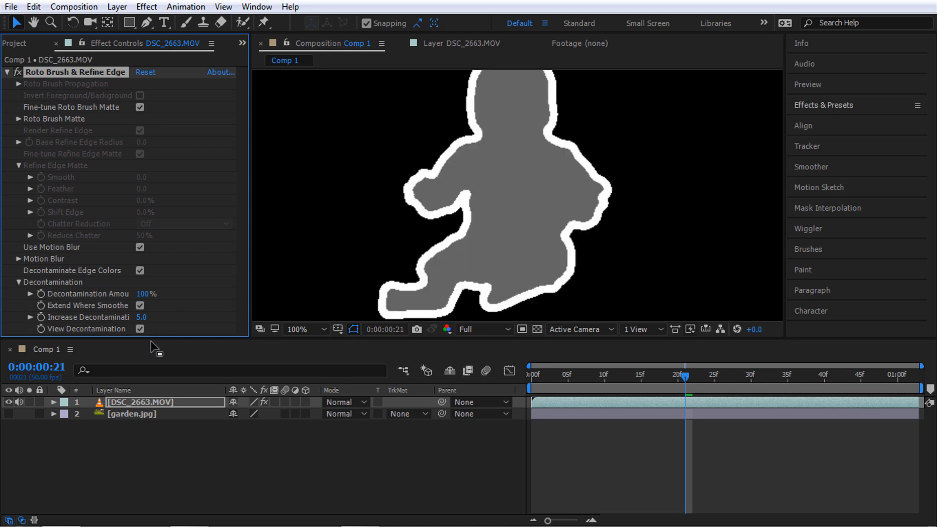
drag(136, 318, 186, 318)
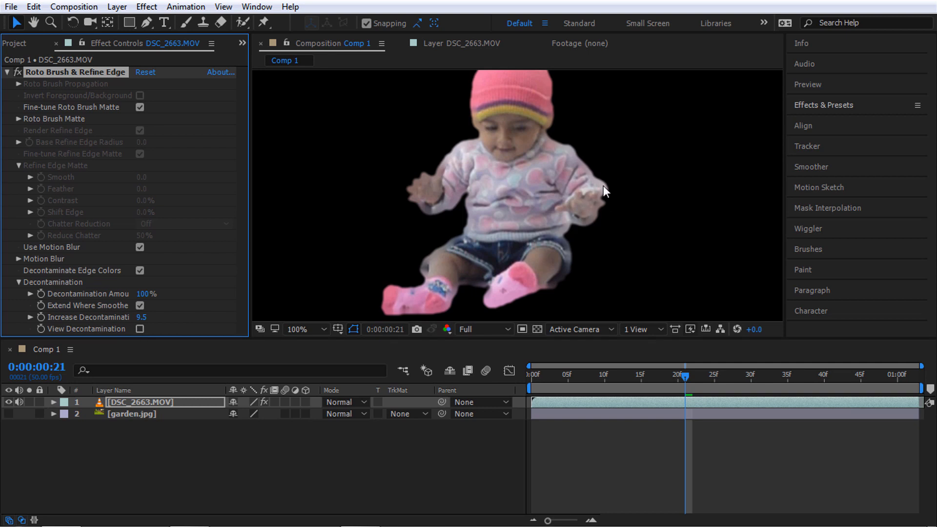
Settle Increase Decontamination at 6.0 and collapse the Decontamination group
scroll(440, 183, up, 3)
scroll(639, 174, down, 1)
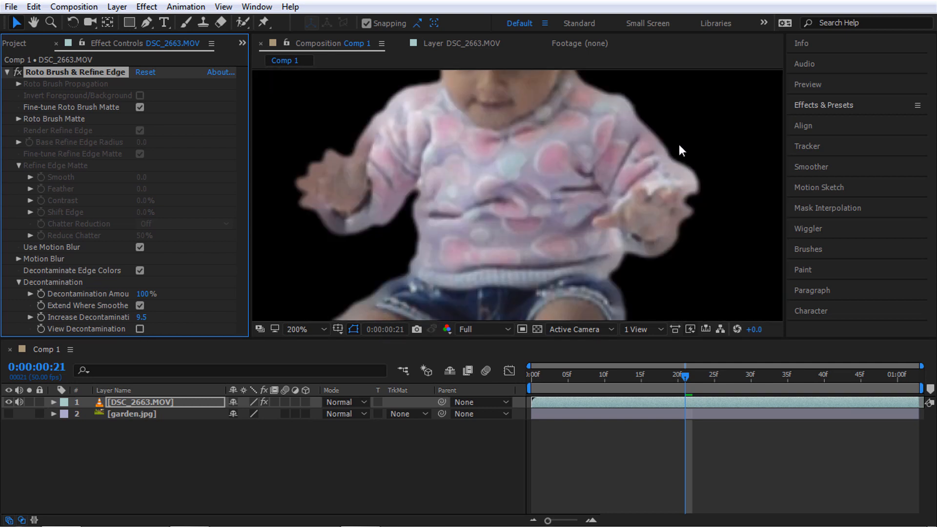
scroll(597, 190, down, 2)
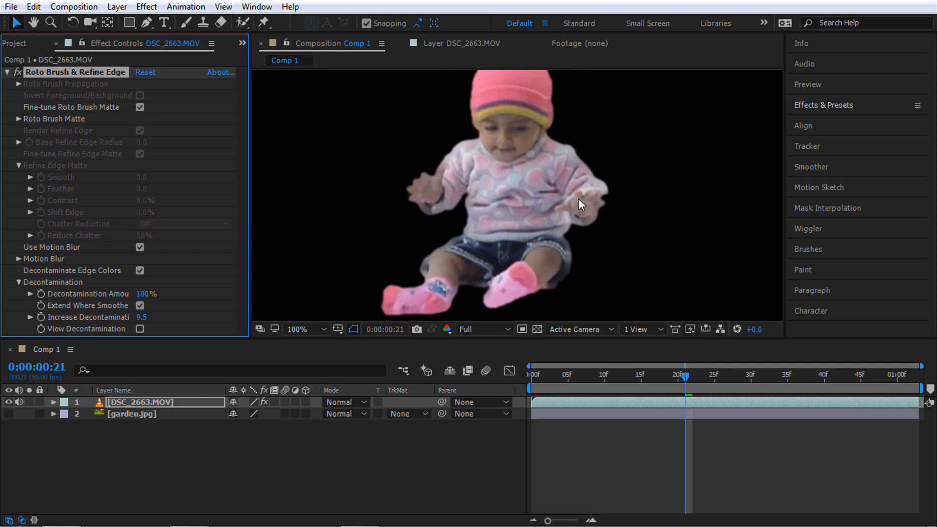
click(140, 316)
text(65)
key(Return)
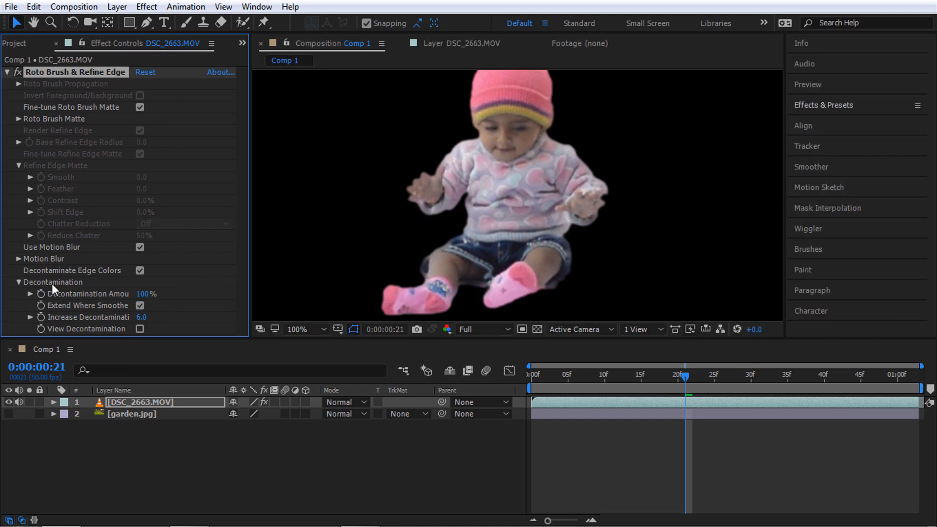
click(19, 282)
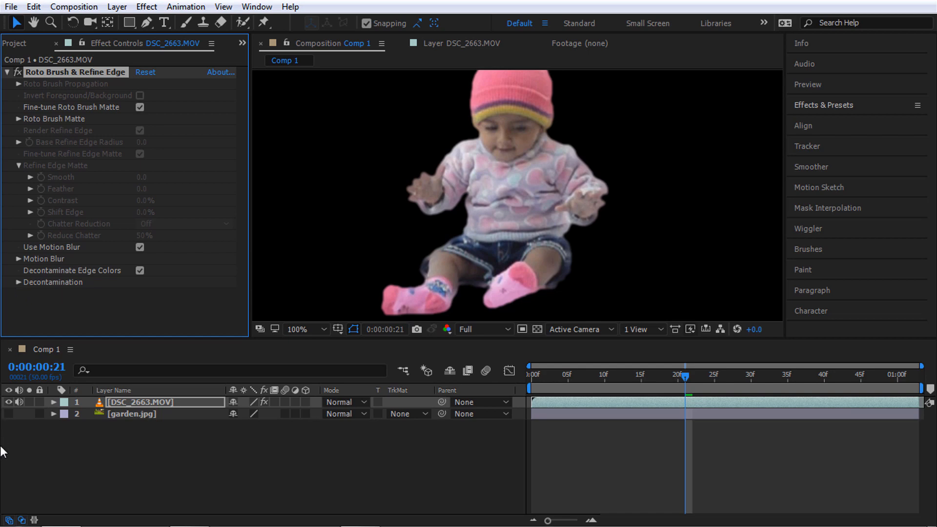
Make the garden.jpg layer visible beneath the baby
click(139, 414)
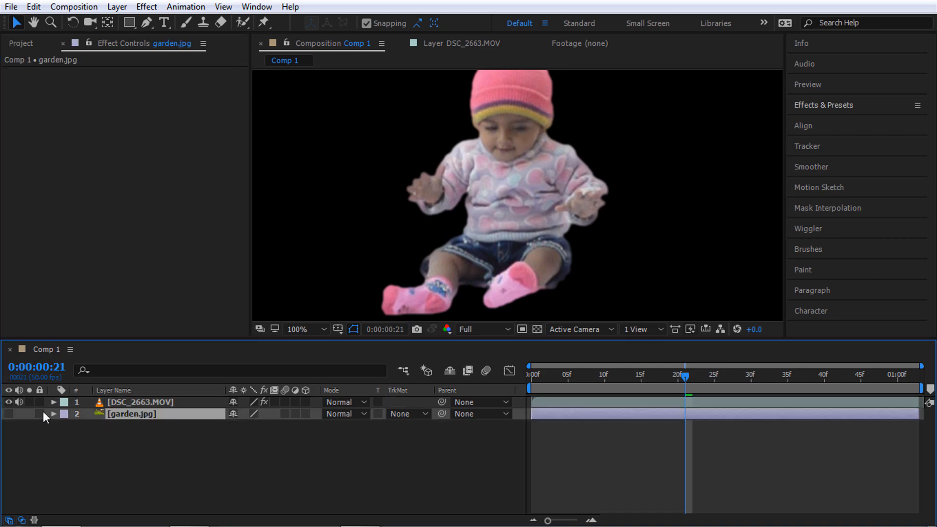
click(9, 414)
scroll(494, 214, down, 2)
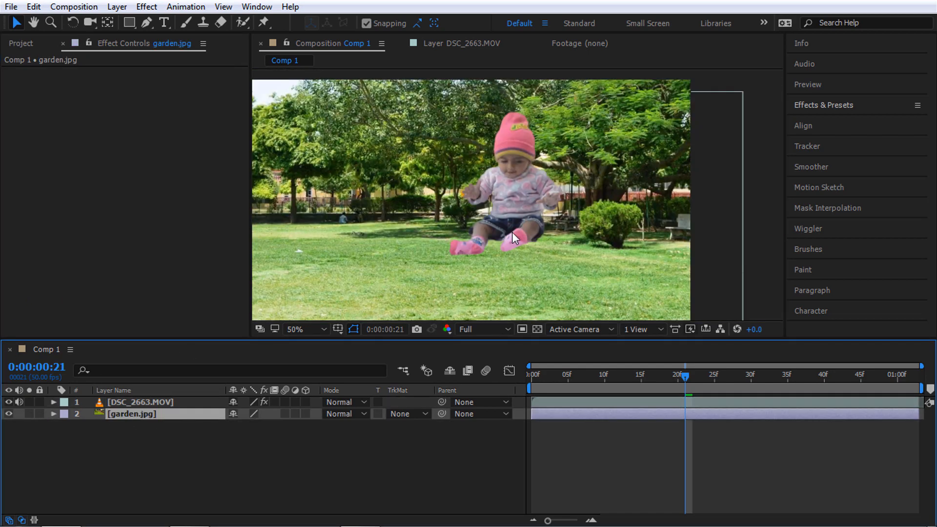
Scrub the clip from the first frame to check the composite, then park at frame 8
drag(602, 383, 524, 384)
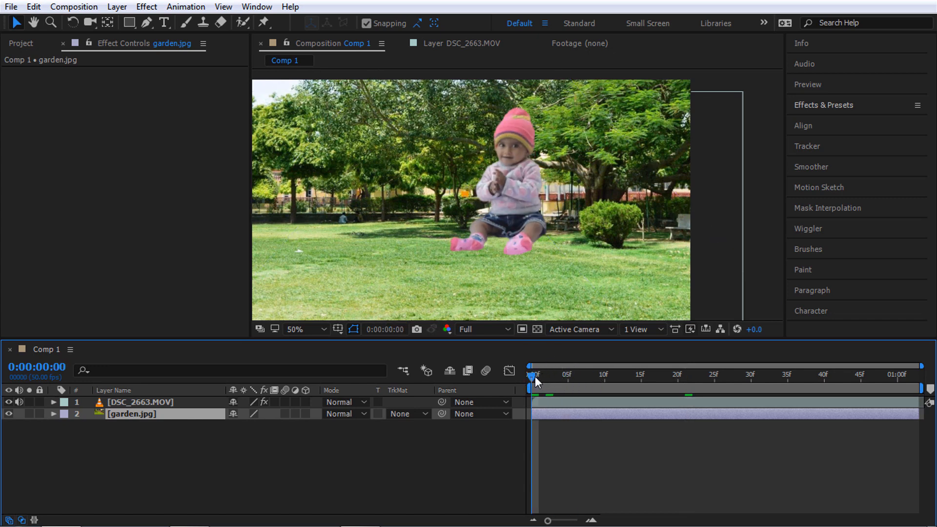
drag(535, 376, 760, 388)
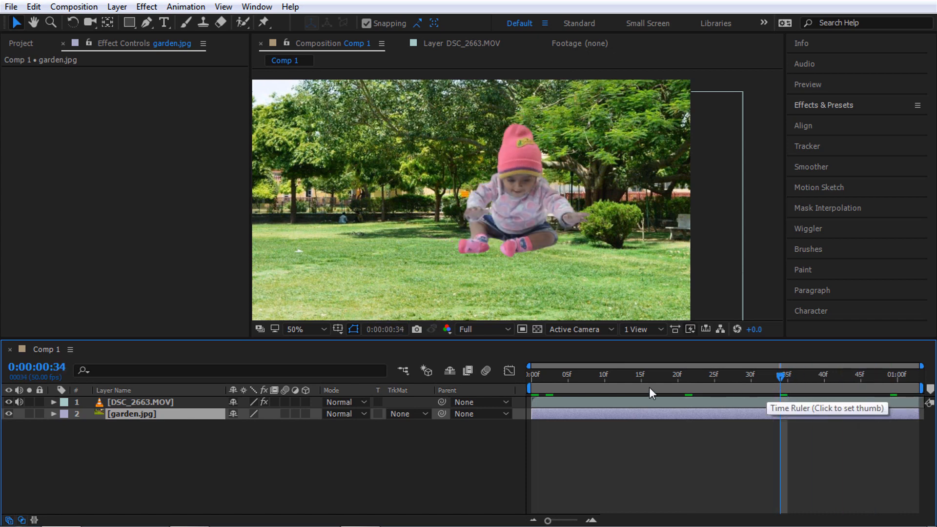
drag(605, 384, 590, 383)
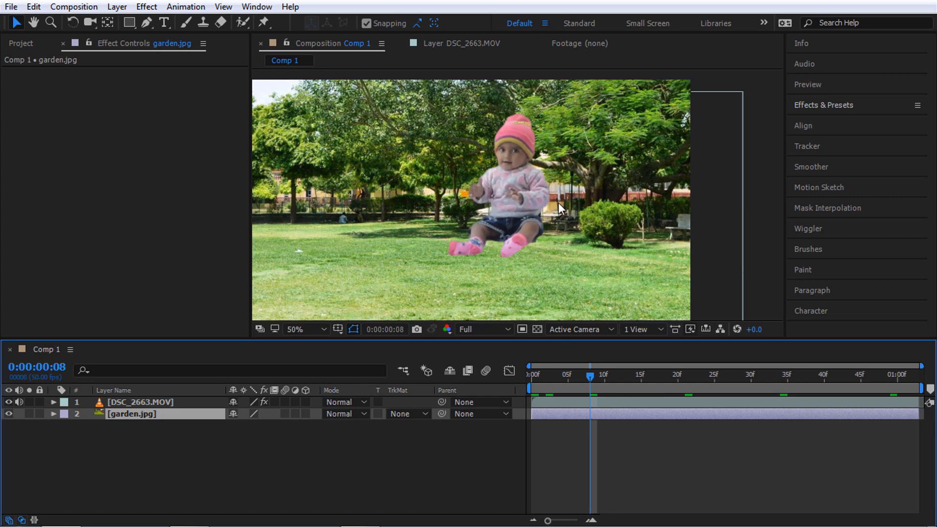
right_click(212, 452)
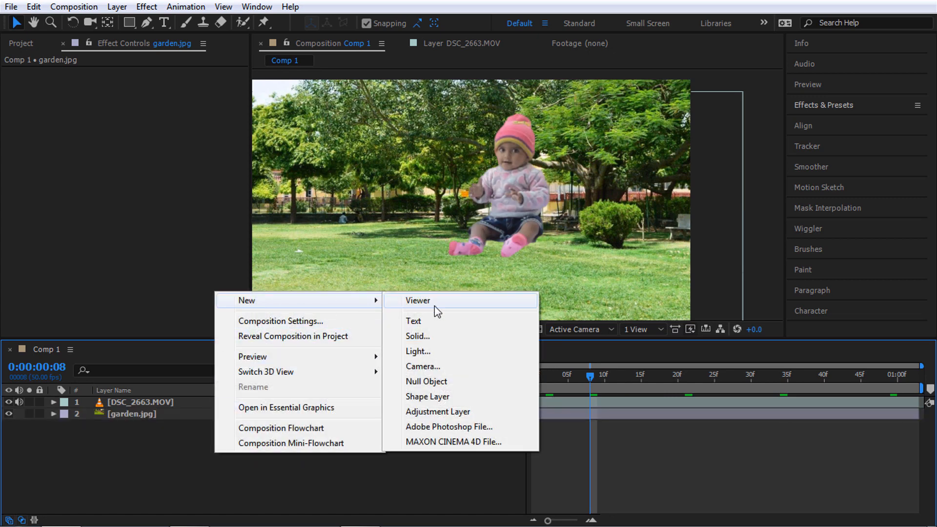
Add an adjustment layer starting at the first frame and apply Lumetri Color to it
mouse_move(268, 310)
click(446, 410)
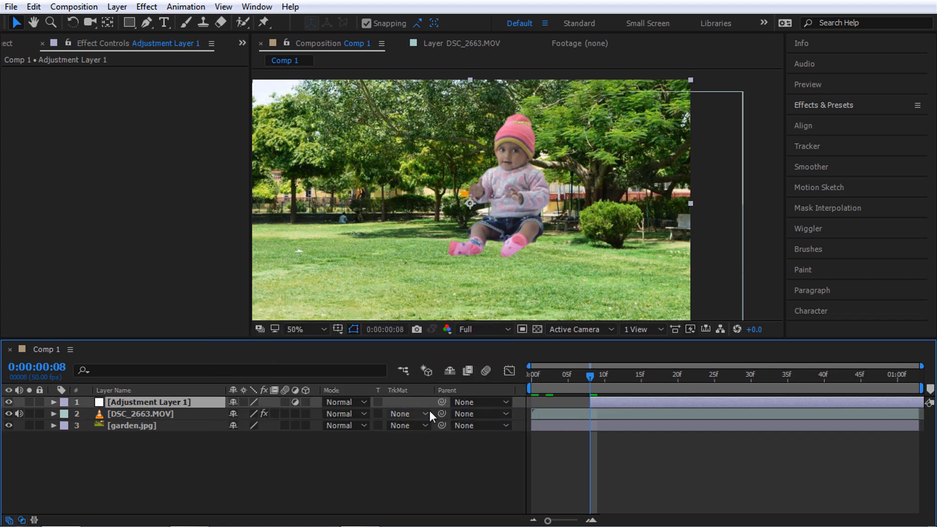
drag(619, 408, 558, 408)
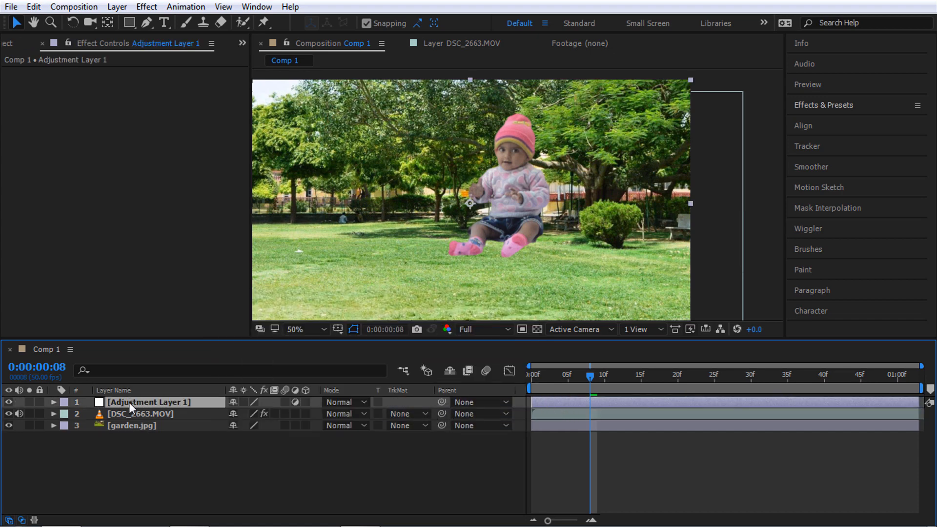
click(832, 104)
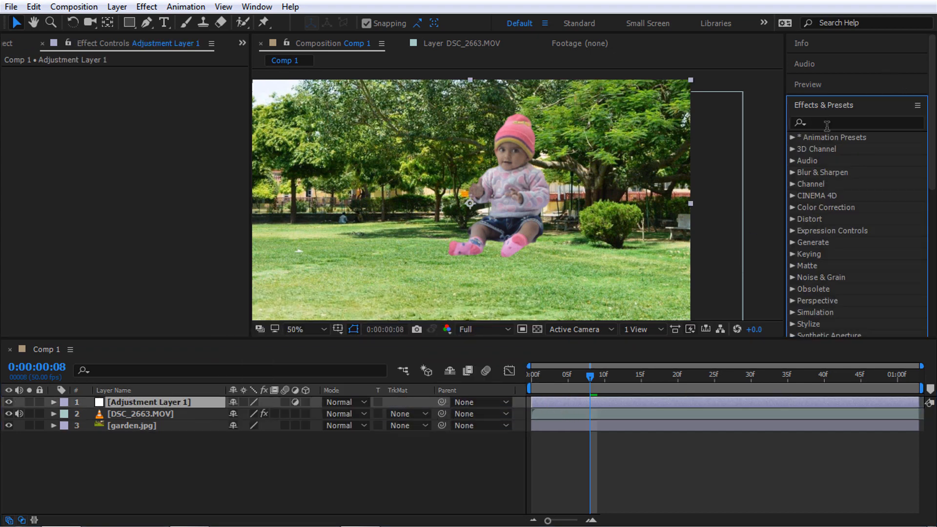
click(833, 122)
text(lum)
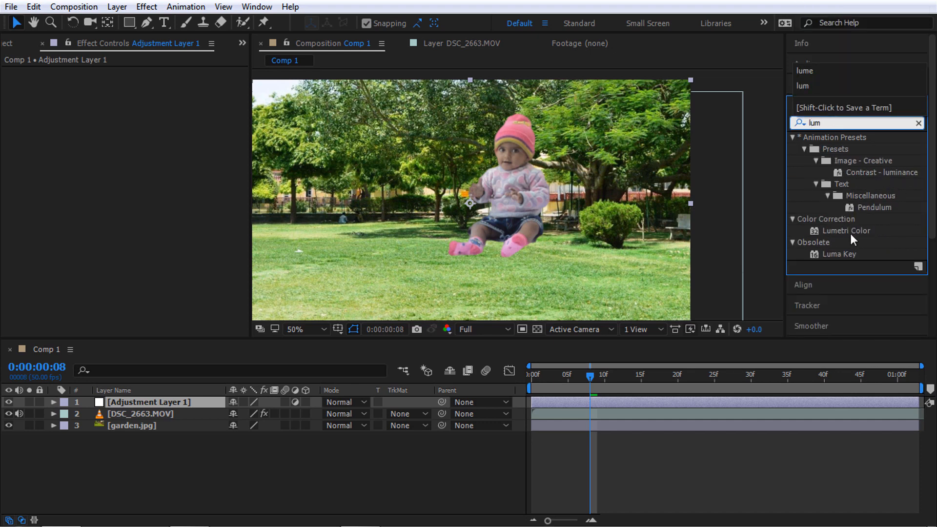
drag(850, 232, 181, 405)
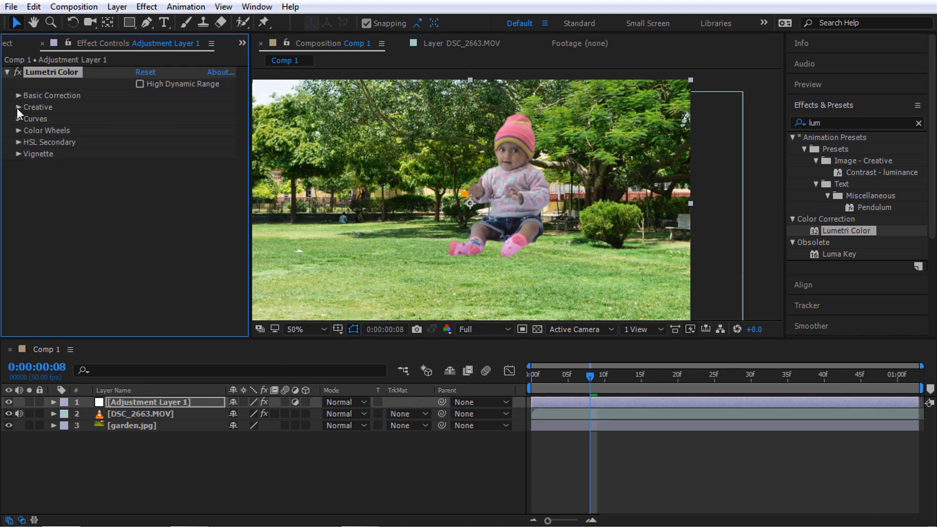
Compare Fuji REALA and ETERNA looks, then set the Creative look to Fuji F125 Kodak 2395
click(18, 108)
click(149, 130)
click(230, 160)
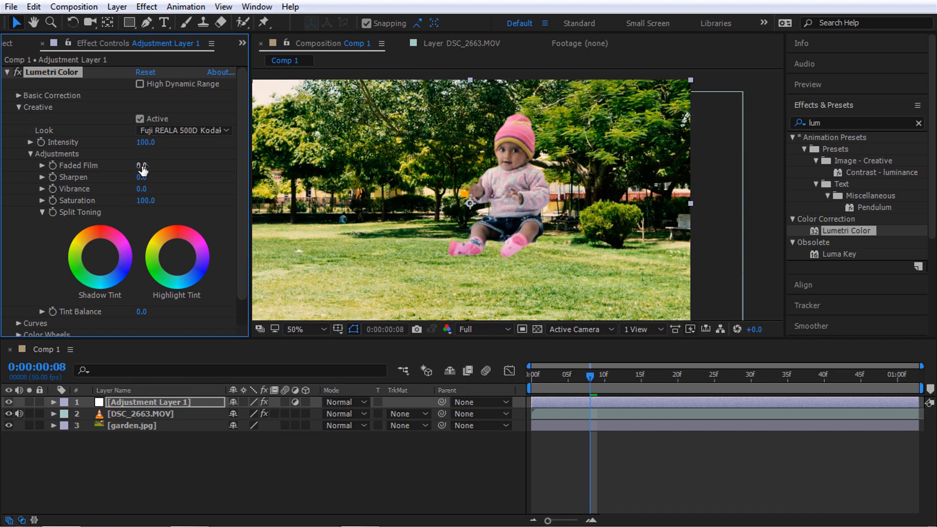
click(162, 131)
click(212, 112)
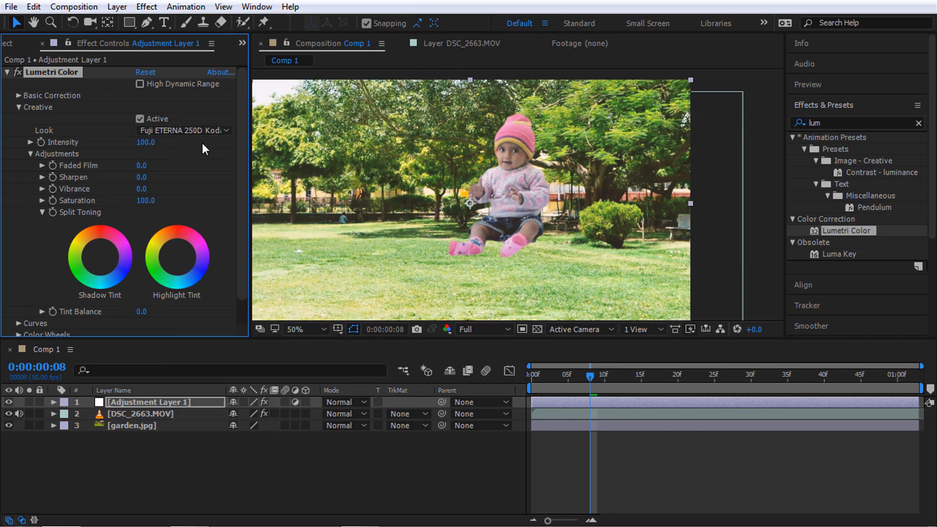
click(194, 131)
click(198, 143)
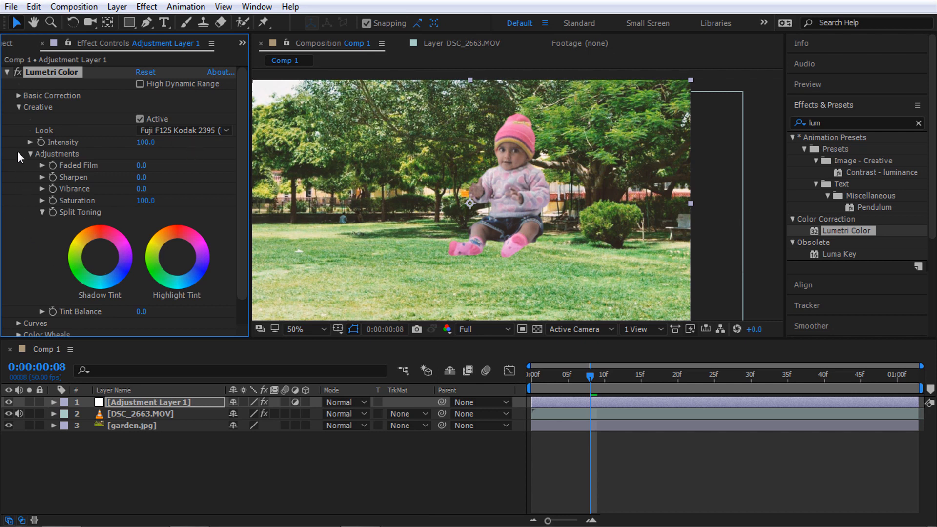
click(18, 106)
click(18, 95)
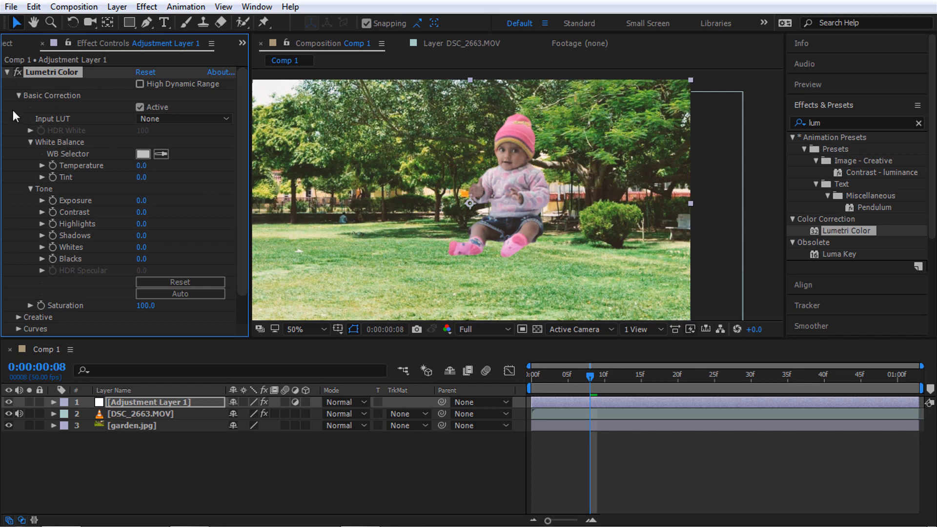
click(19, 95)
click(439, 446)
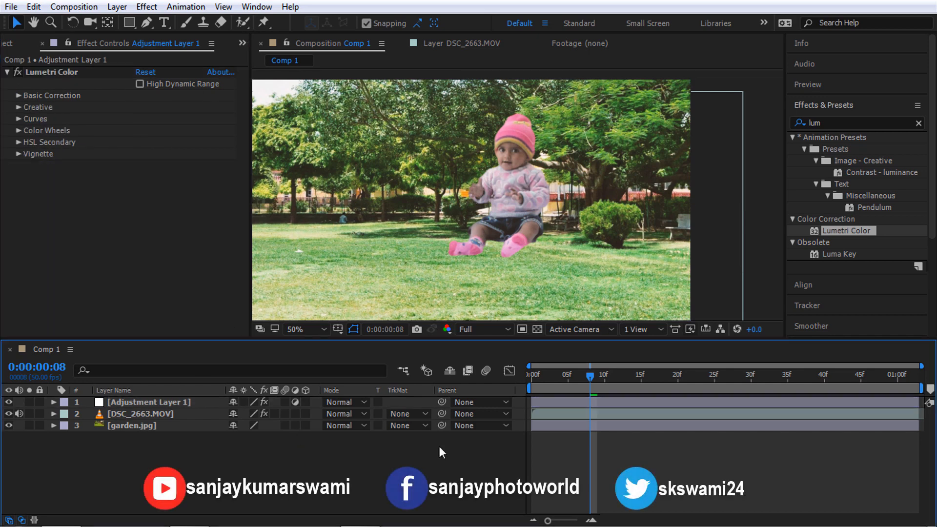
drag(601, 374, 522, 373)
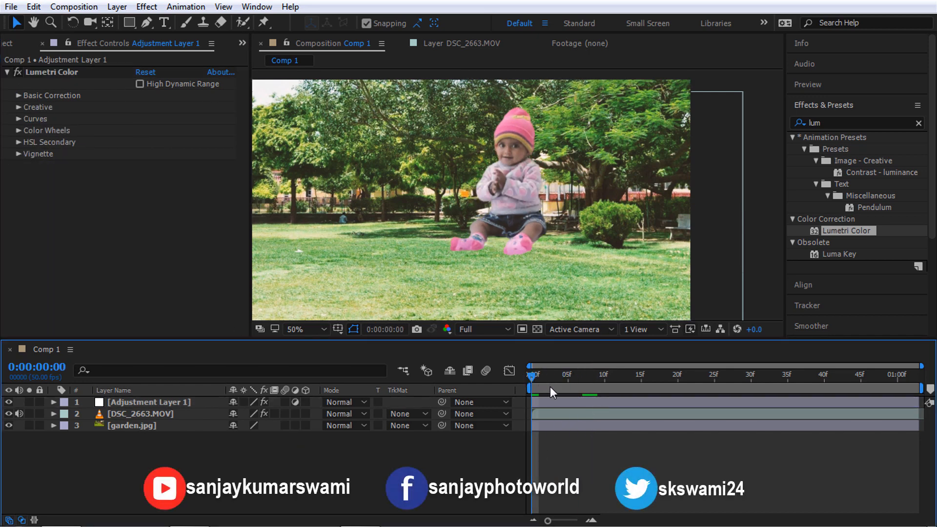
key(space)
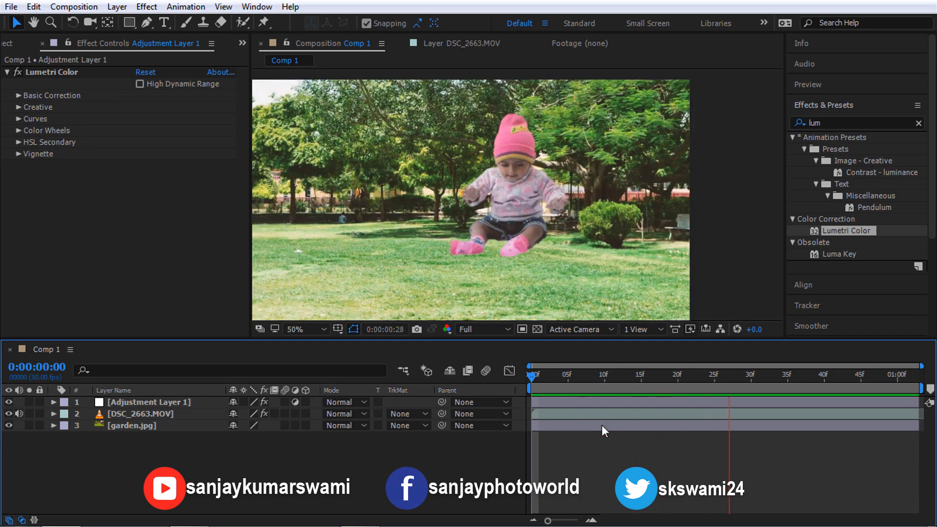
drag(650, 372, 608, 410)
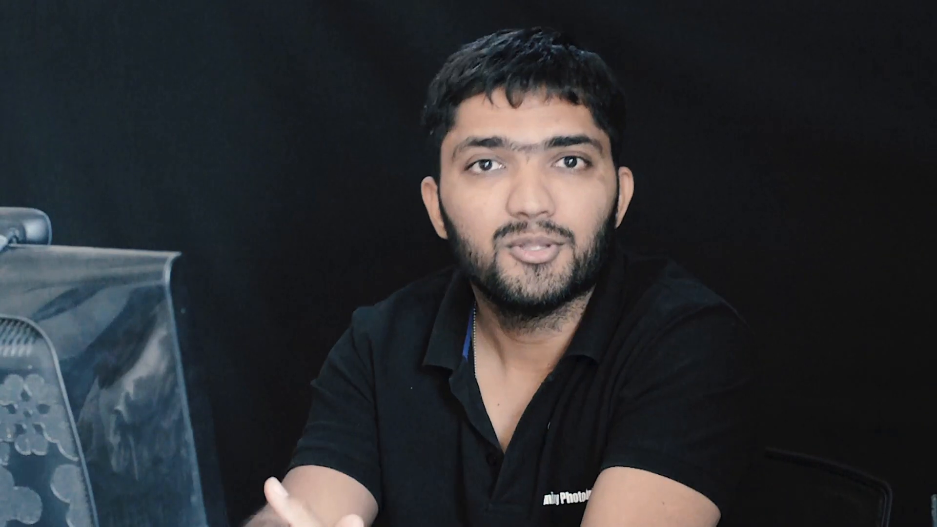